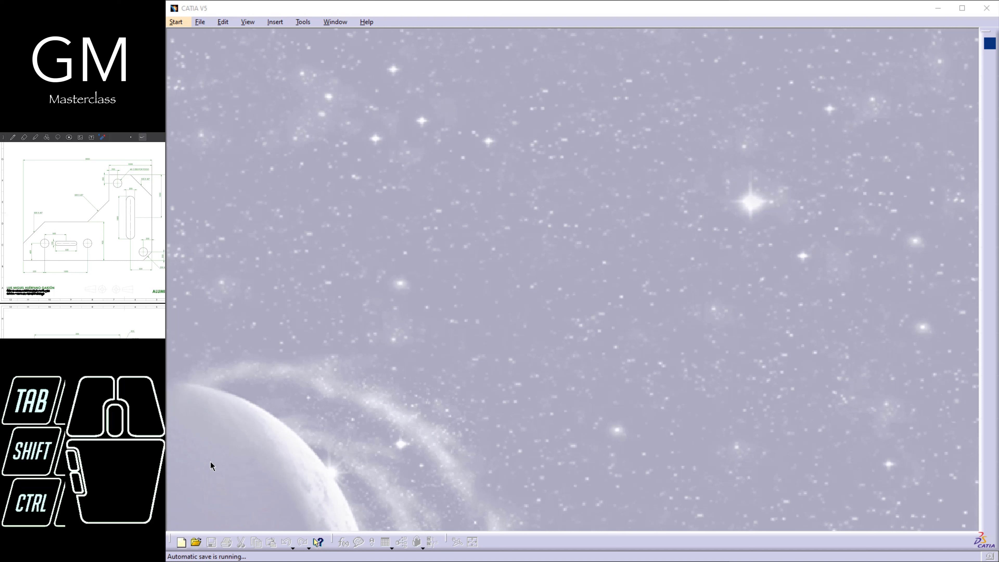
# Create a new Part Design part named TOTURIAL2.
pyautogui.click(614, 266)
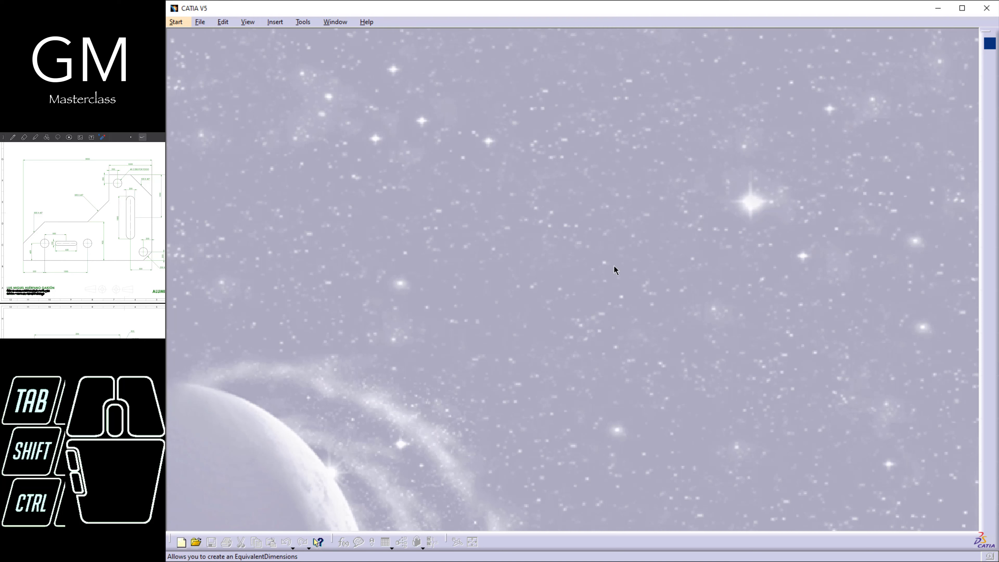
pyautogui.hotkey('ctrl', 'n')
pyautogui.click(185, 24)
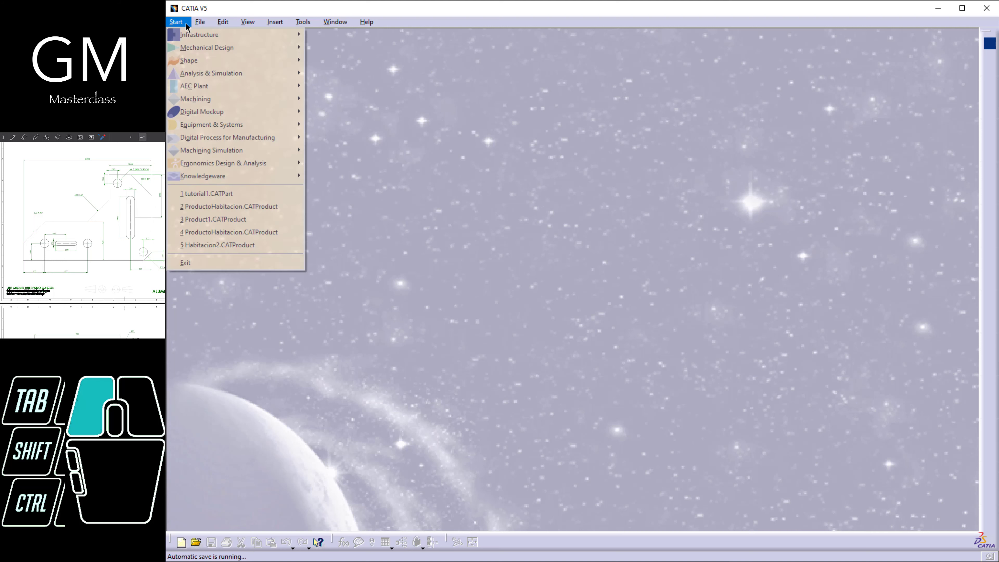
pyautogui.moveTo(194, 49)
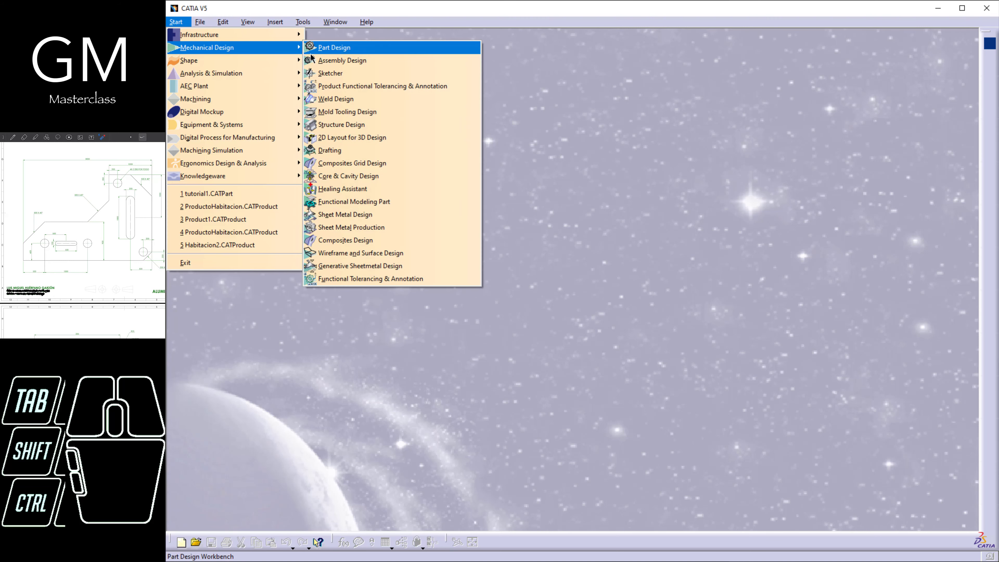
pyautogui.click(334, 48)
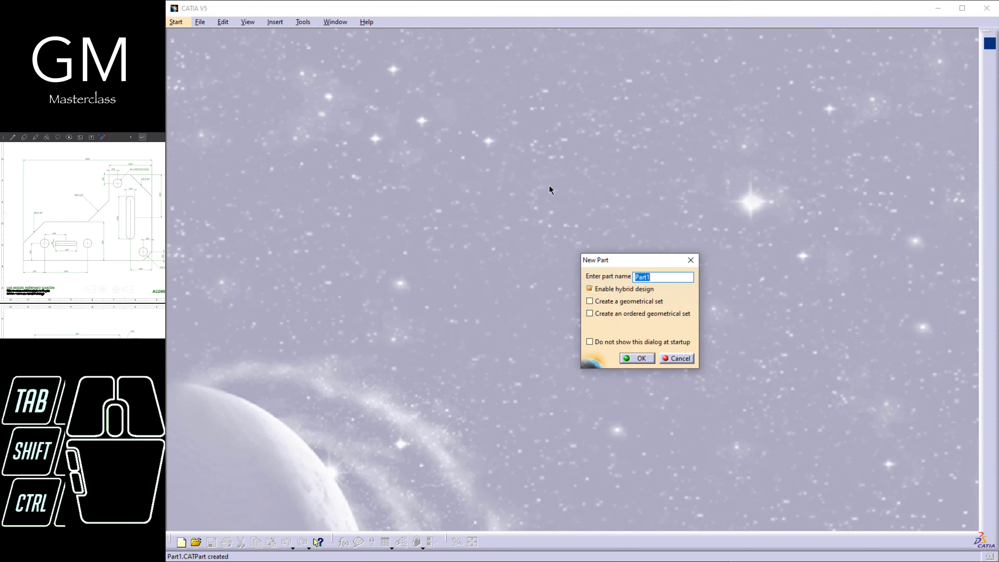
pyautogui.write('TOTURIAL2')
pyautogui.press('Return')
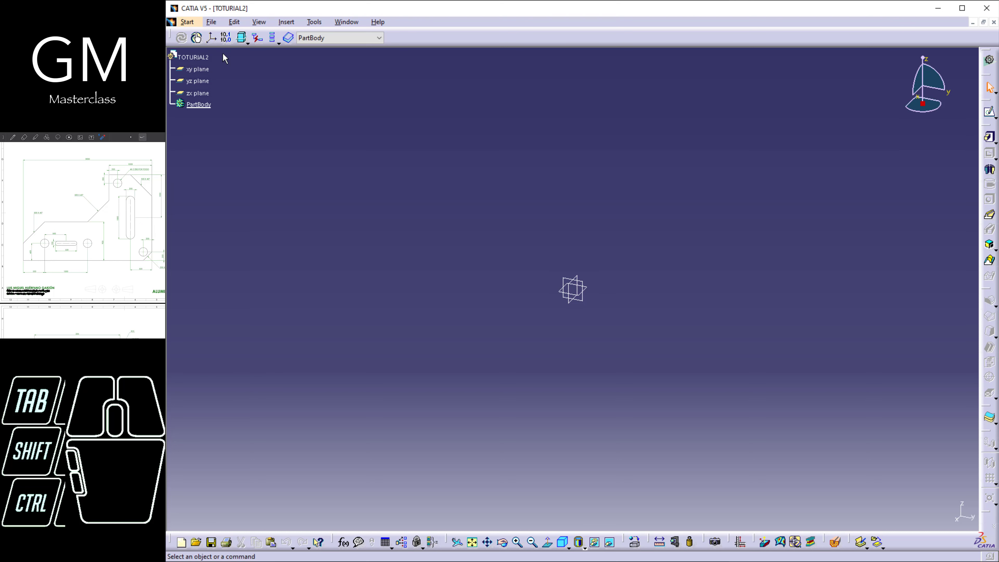
# Correct the part number to TUTORIAL2 in the root part's properties.
pyautogui.rightClick(193, 57)
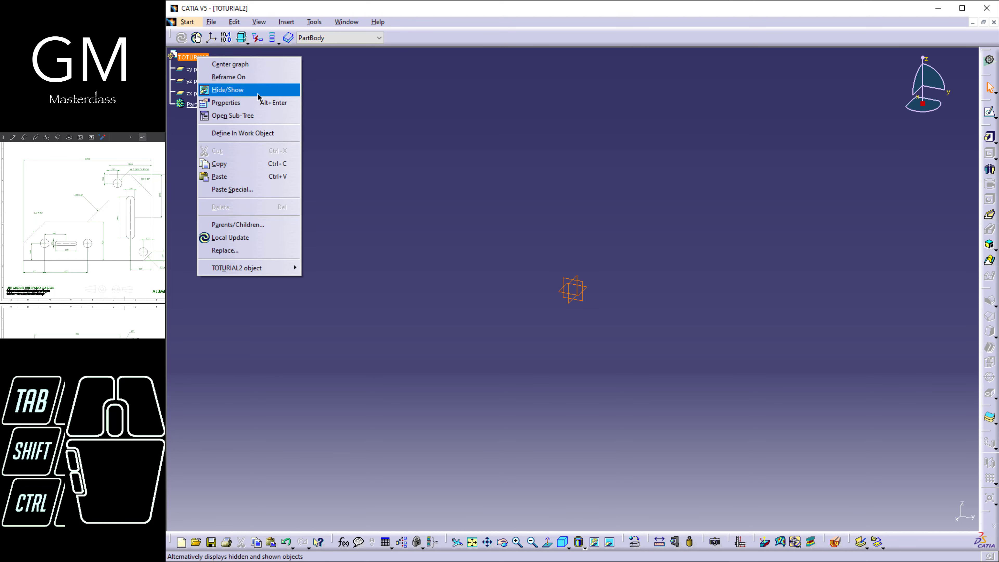
pyautogui.click(236, 102)
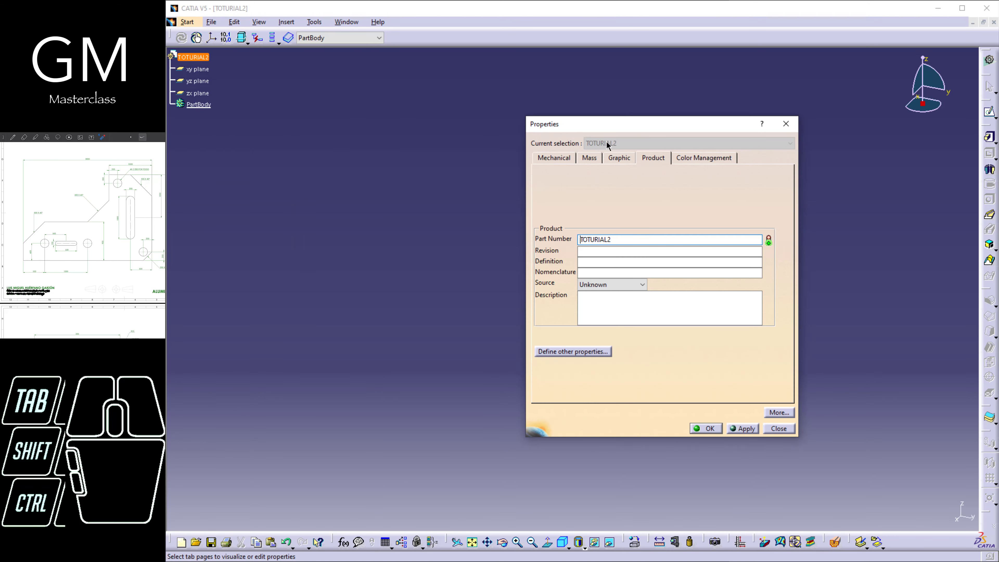
pyautogui.click(604, 246)
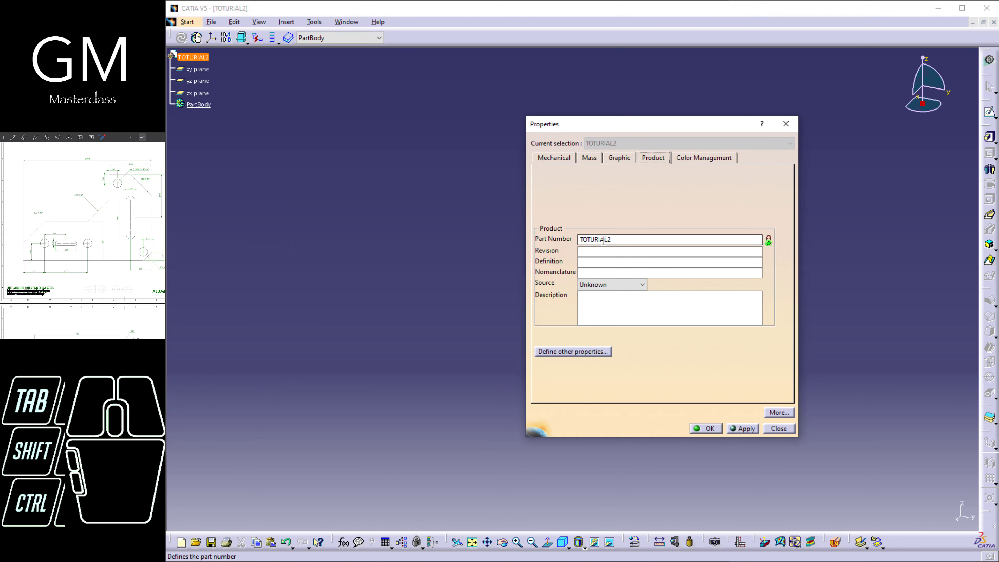
pyautogui.press('BackSpace')
pyautogui.press('BackSpace')
pyautogui.press('BackSpace')
pyautogui.press('BackSpace')
pyautogui.press('BackSpace')
pyautogui.press('BackSpace')
pyautogui.press('BackSpace')
pyautogui.press('BackSpace')
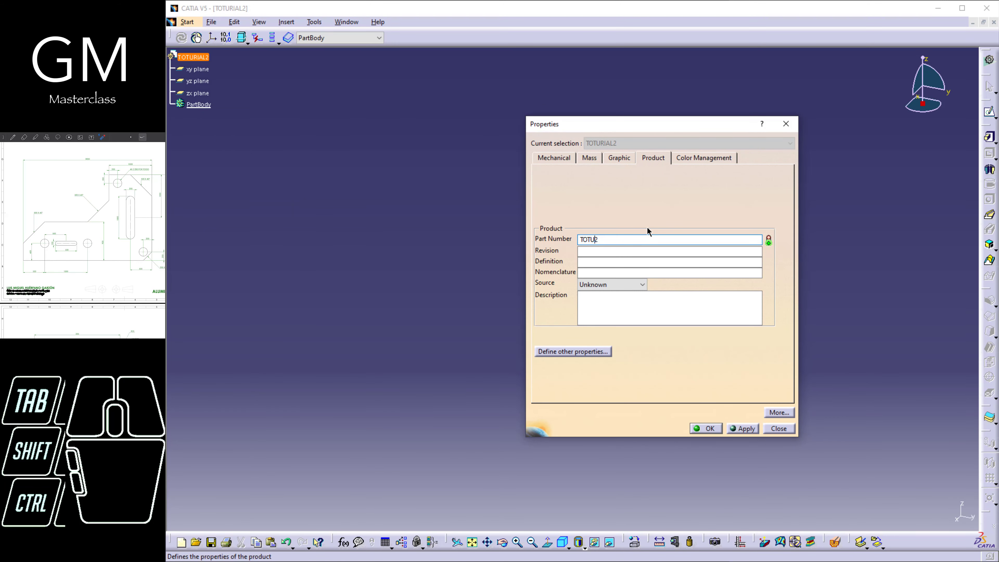
pyautogui.write('tU')
pyautogui.press('BackSpace')
pyautogui.press('BackSpace')
pyautogui.write('TUTORIAL')
pyautogui.press('Return')
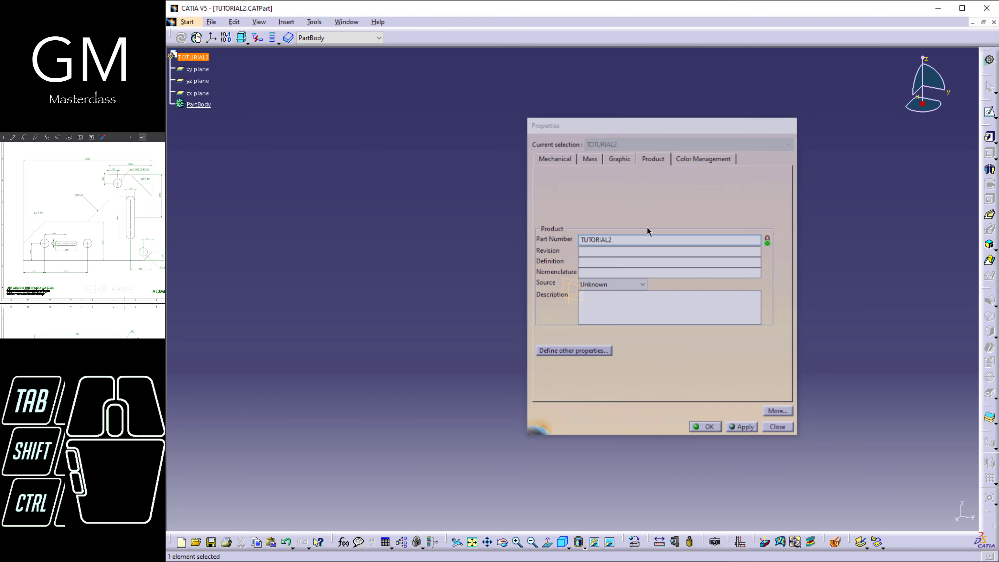
pyautogui.click(273, 119)
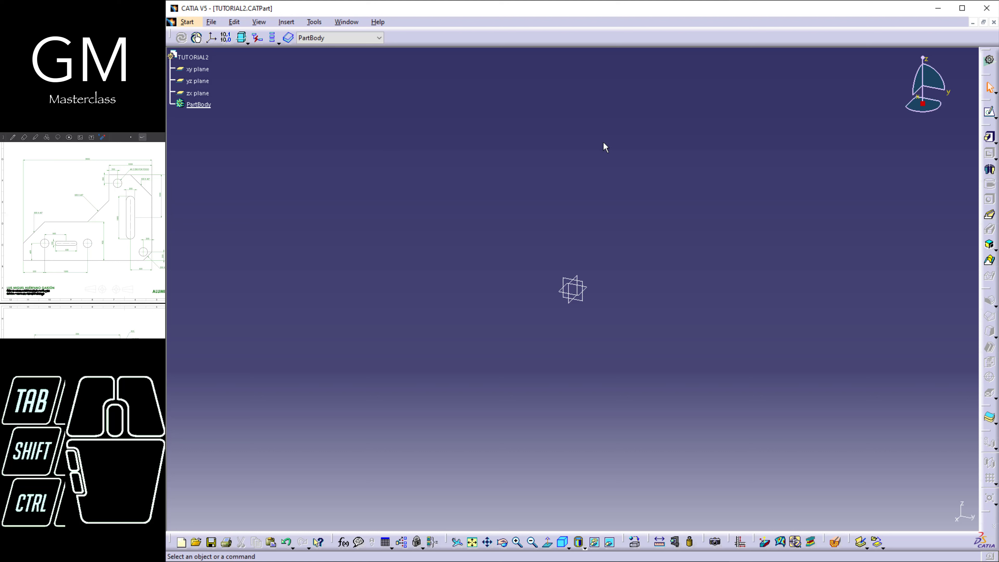
# Start a new sketch on the yz plane.
pyautogui.click(984, 116)
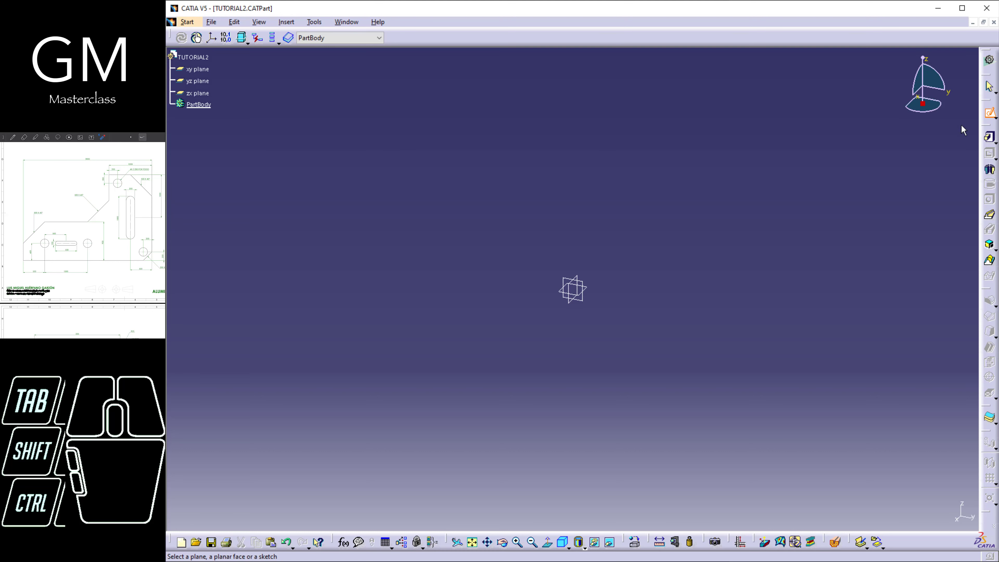
pyautogui.click(588, 300)
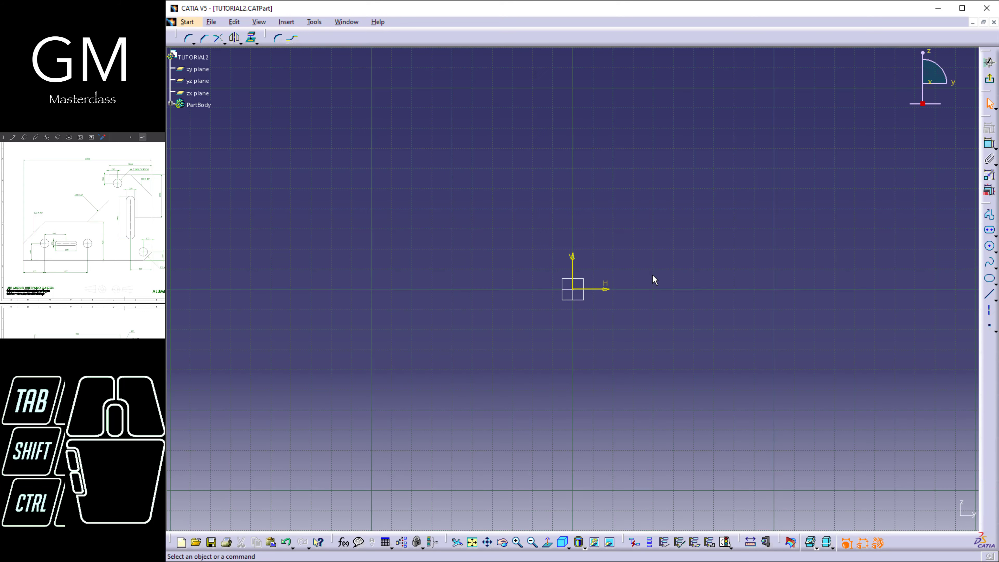
pyautogui.moveTo(653, 279)
pyautogui.mouseDown(button='middle')
pyautogui.moveTo(546, 270)
pyautogui.moveTo(548, 256)
pyautogui.moveTo(510, 264)
pyautogui.moveTo(559, 283)
pyautogui.moveTo(515, 295)
pyautogui.moveTo(521, 305)
pyautogui.moveTo(495, 274)
pyautogui.mouseUp(button='middle')
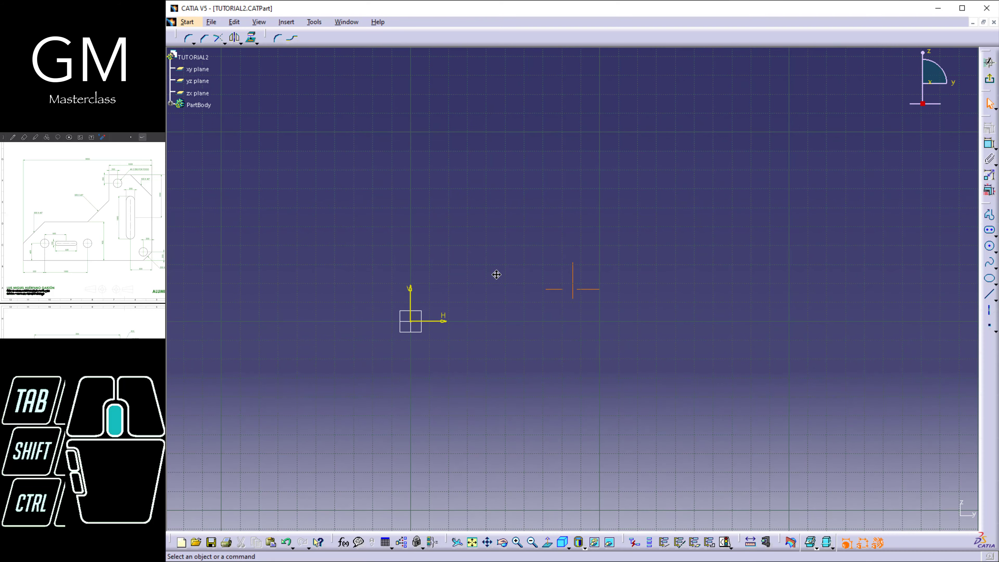
pyautogui.click(989, 215)
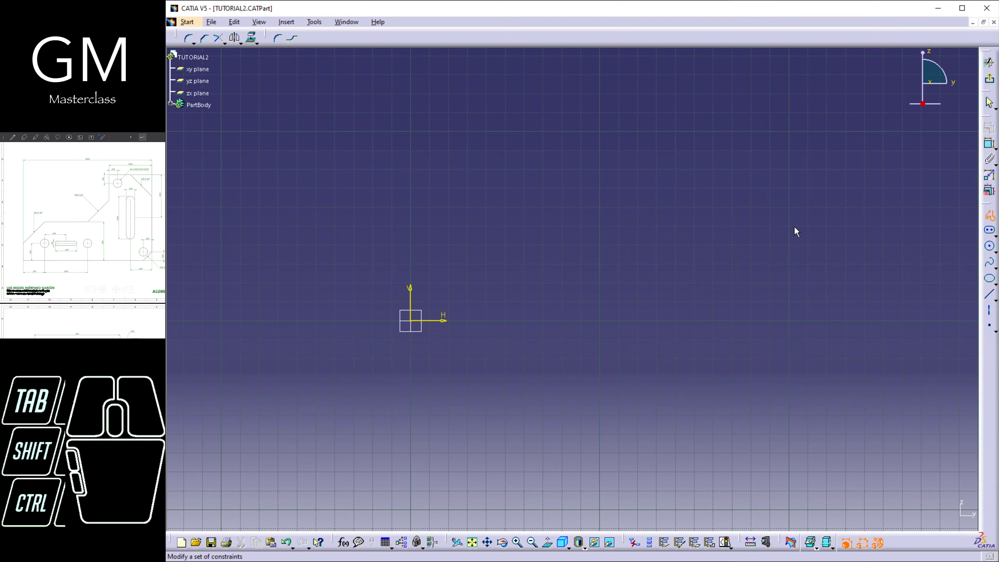
pyautogui.moveTo(593, 220)
pyautogui.mouseDown(button='middle')
pyautogui.moveTo(602, 254)
pyautogui.moveTo(538, 271)
pyautogui.mouseUp(button='middle')
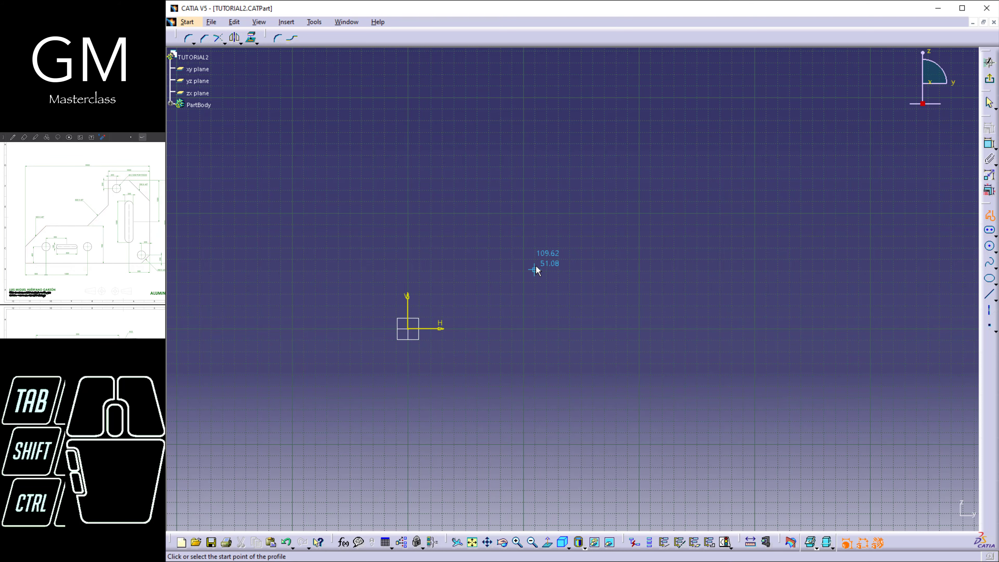
pyautogui.moveTo(520, 267)
pyautogui.mouseDown(button='middle')
pyautogui.moveTo(523, 298)
pyautogui.moveTo(445, 272)
pyautogui.moveTo(458, 249)
pyautogui.moveTo(442, 284)
pyautogui.mouseUp(button='middle')
pyautogui.middleClick(445, 271)
pyautogui.rightClick(445, 272)
pyautogui.rightClick(442, 279)
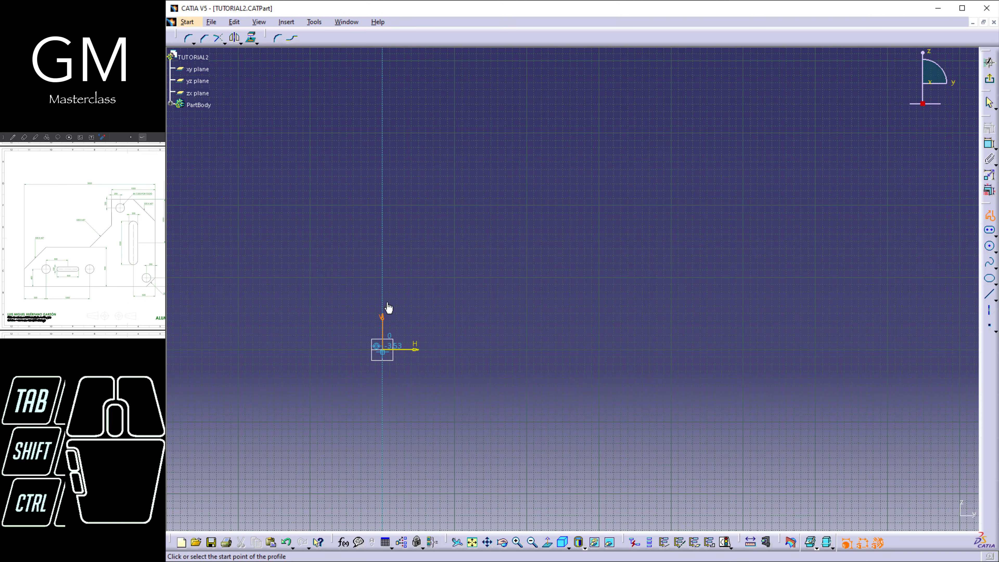
# Set the length unit to Millimeter (mm) in the Parameters and Measure options and accept the settings.
pyautogui.click(314, 22)
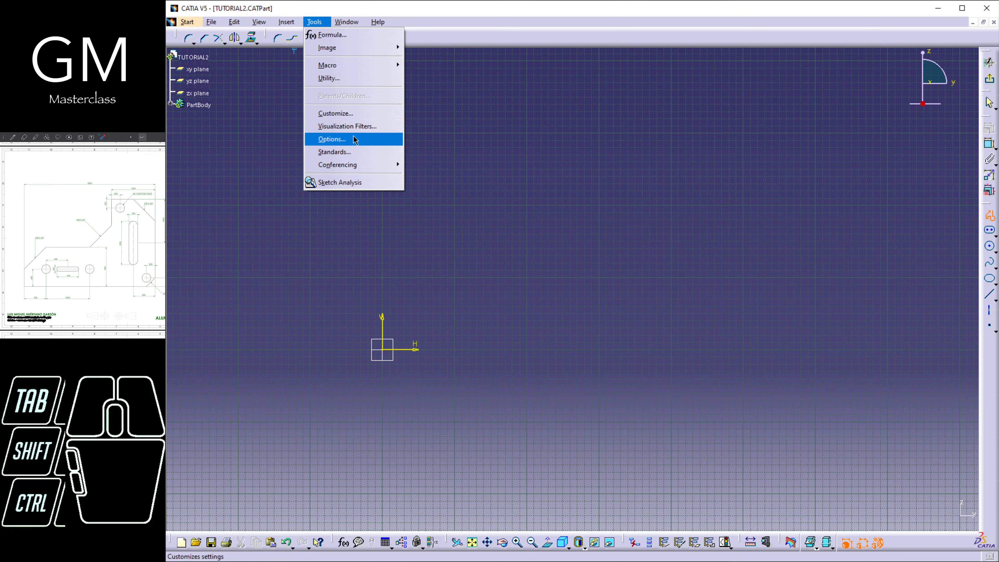
pyautogui.click(332, 139)
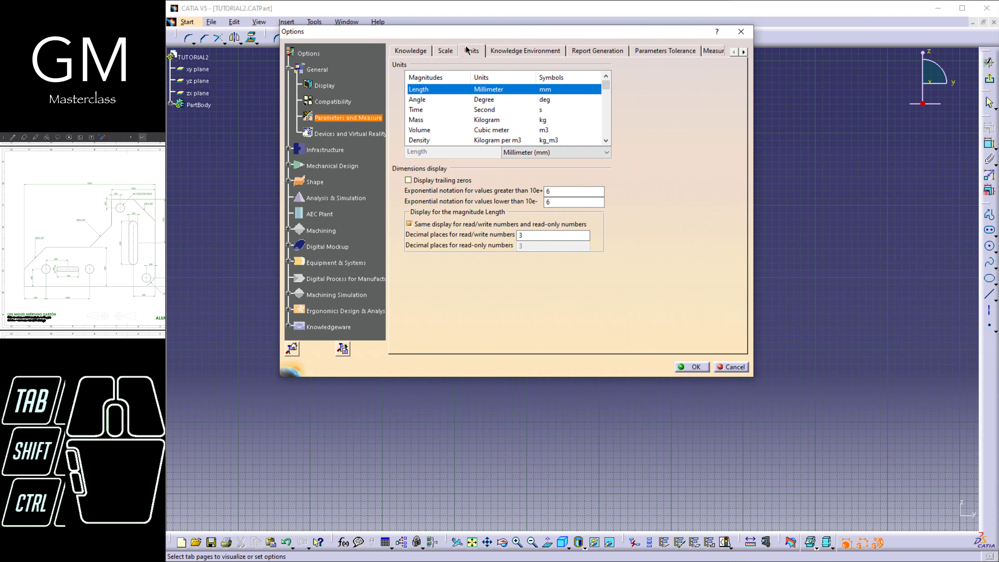
pyautogui.click(518, 153)
pyautogui.click(527, 163)
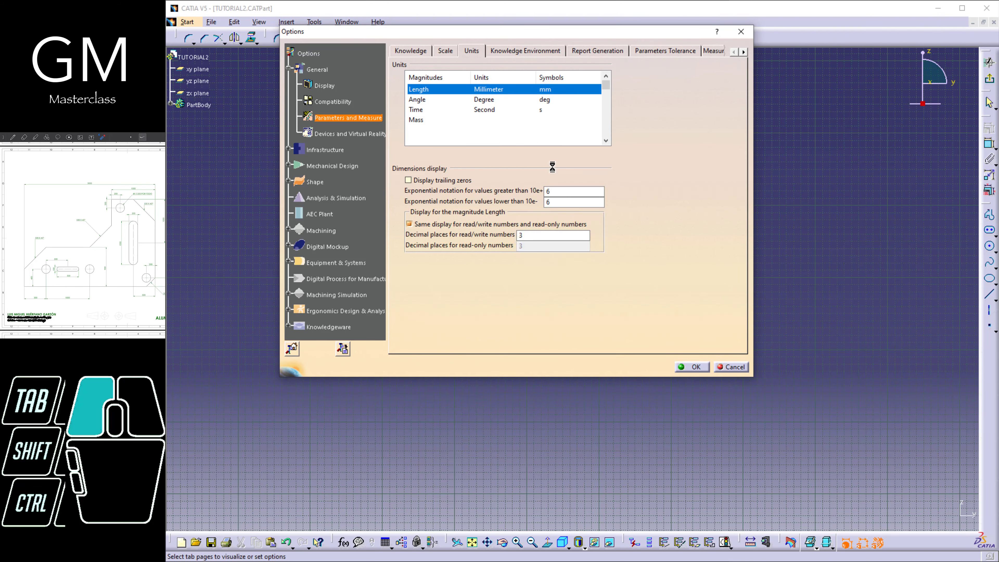
pyautogui.click(695, 367)
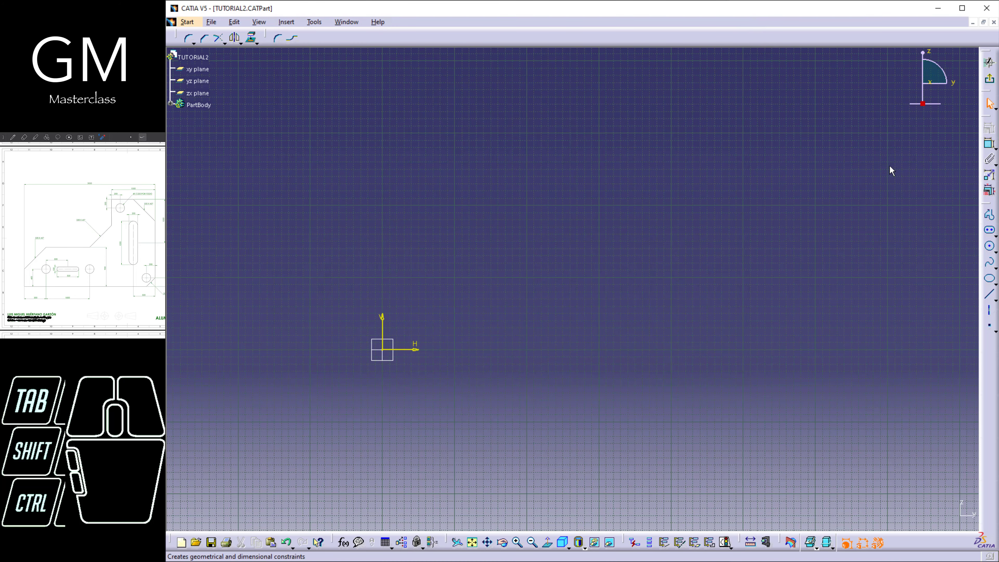
# Sketch a profile from the origin with a vertical line about 406 mm high, a rising diagonal, a horizontal line and a second rising diagonal.
pyautogui.click(990, 214)
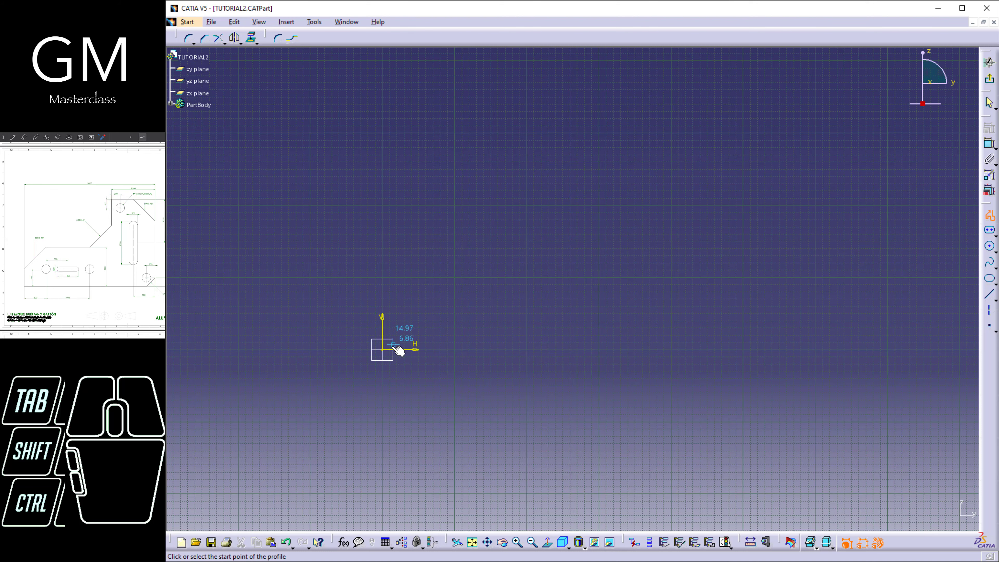
pyautogui.click(382, 350)
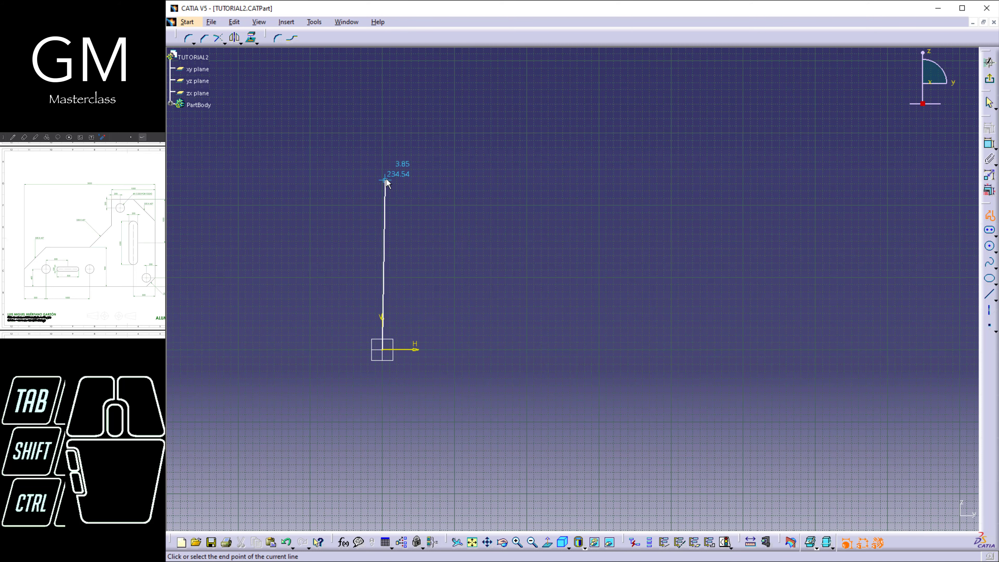
pyautogui.moveTo(385, 176)
pyautogui.mouseDown(button='middle')
pyautogui.moveTo(385, 158)
pyautogui.moveTo(399, 194)
pyautogui.moveTo(355, 263)
pyautogui.mouseUp(button='middle')
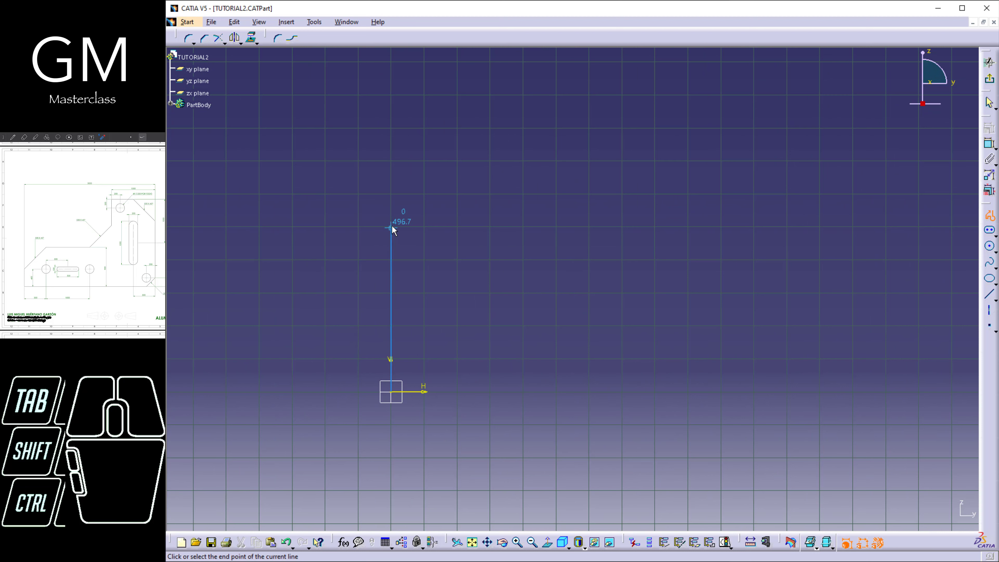
pyautogui.click(391, 258)
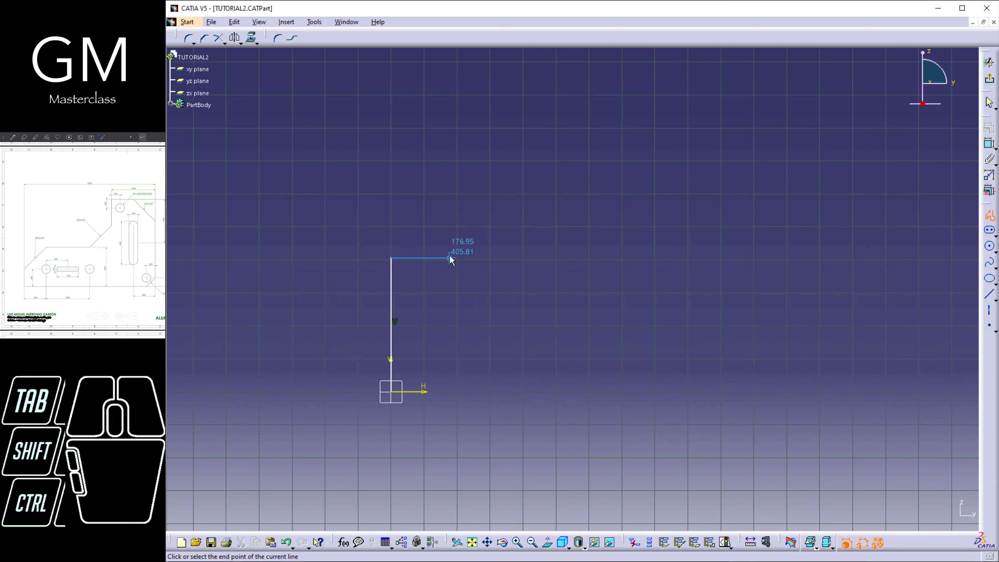
pyautogui.moveTo(452, 244)
pyautogui.mouseDown(button='middle')
pyautogui.moveTo(512, 254)
pyautogui.moveTo(358, 277)
pyautogui.moveTo(428, 270)
pyautogui.moveTo(387, 284)
pyautogui.mouseUp(button='middle')
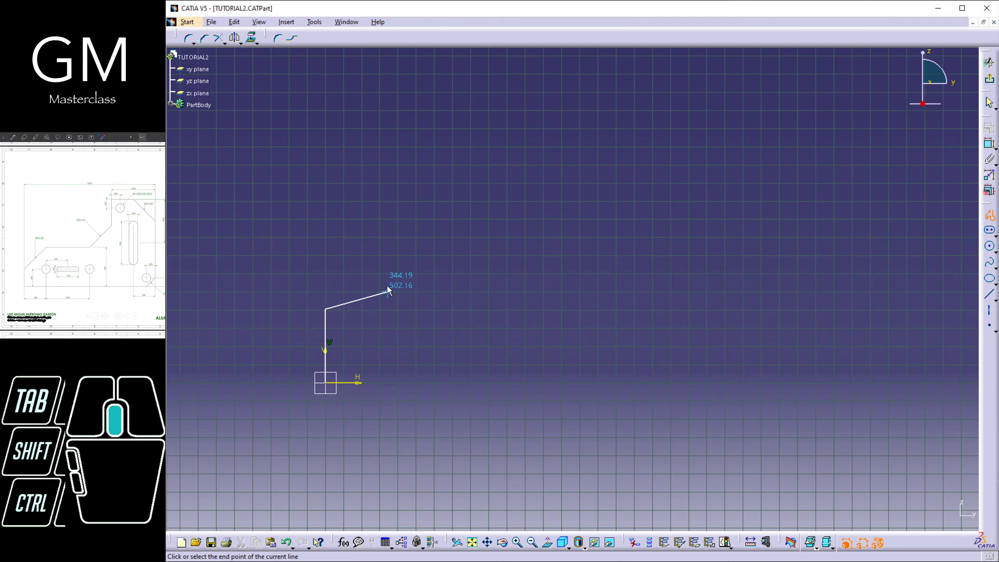
pyautogui.click(398, 241)
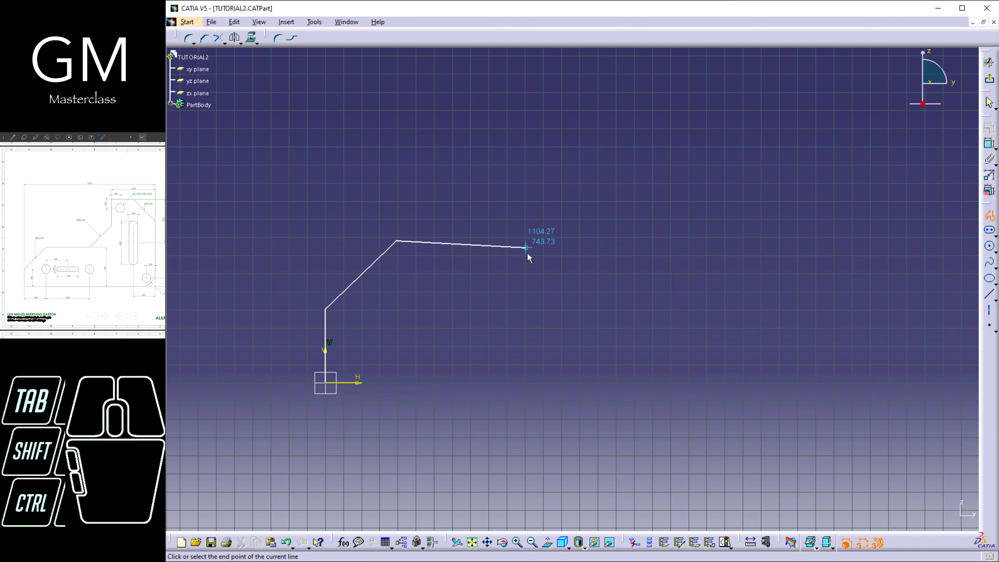
pyautogui.click(536, 241)
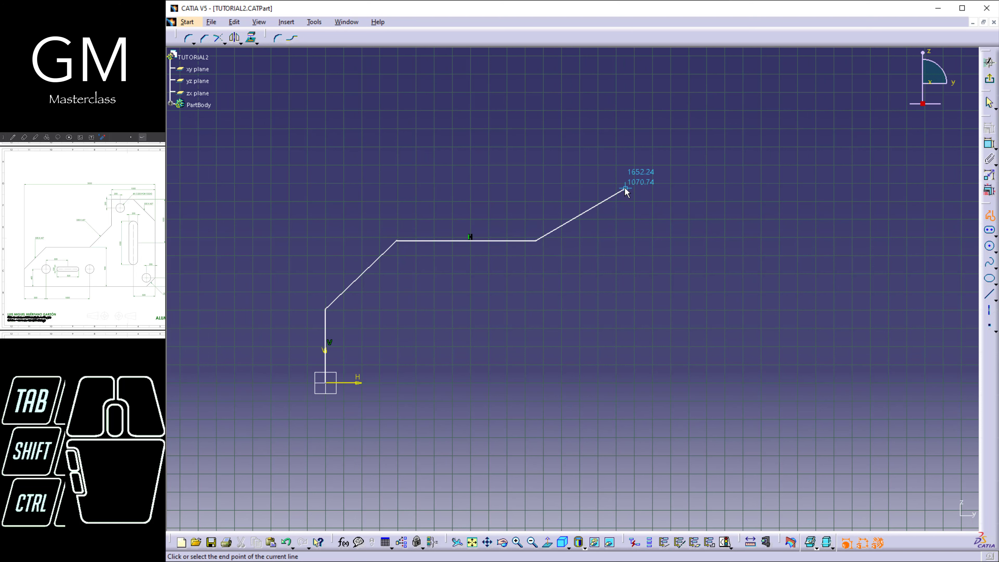
pyautogui.click(608, 154)
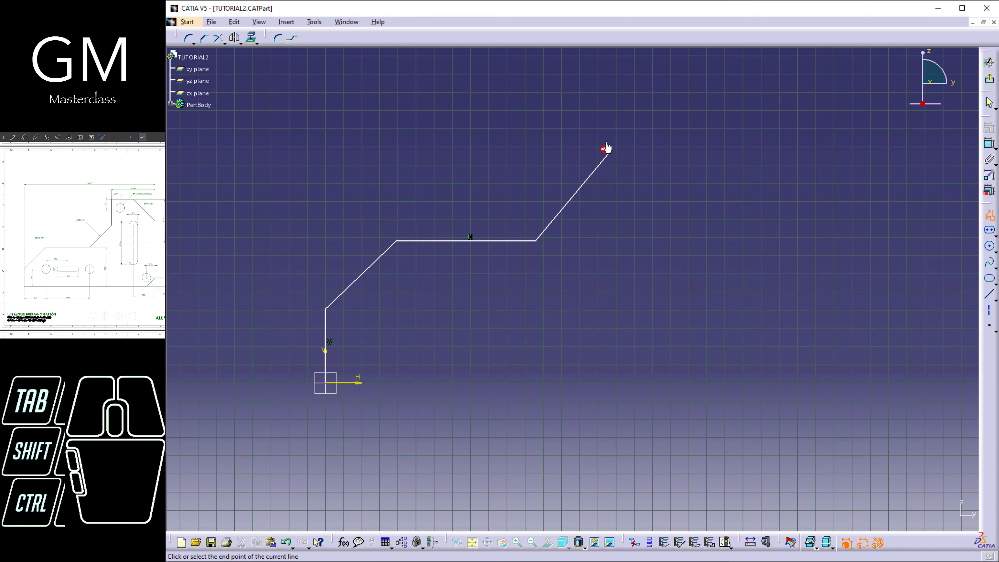
# Continue the profile vertically to about 1906 mm height, across the top, down the far side with angled corners, and close it at the origin.
pyautogui.moveTo(606, 99); pyautogui.dragTo(557, 199, button='middle')
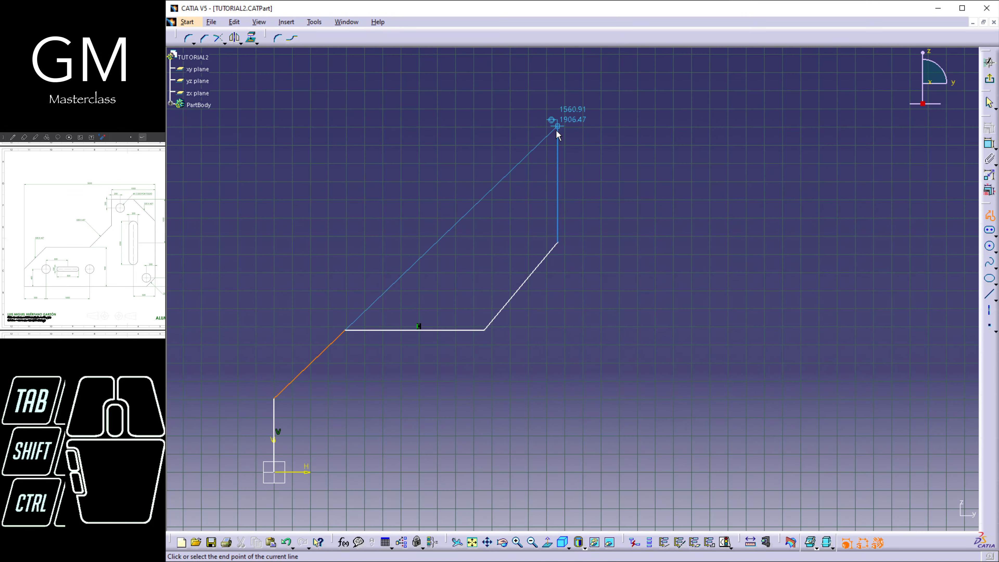
pyautogui.click(560, 127)
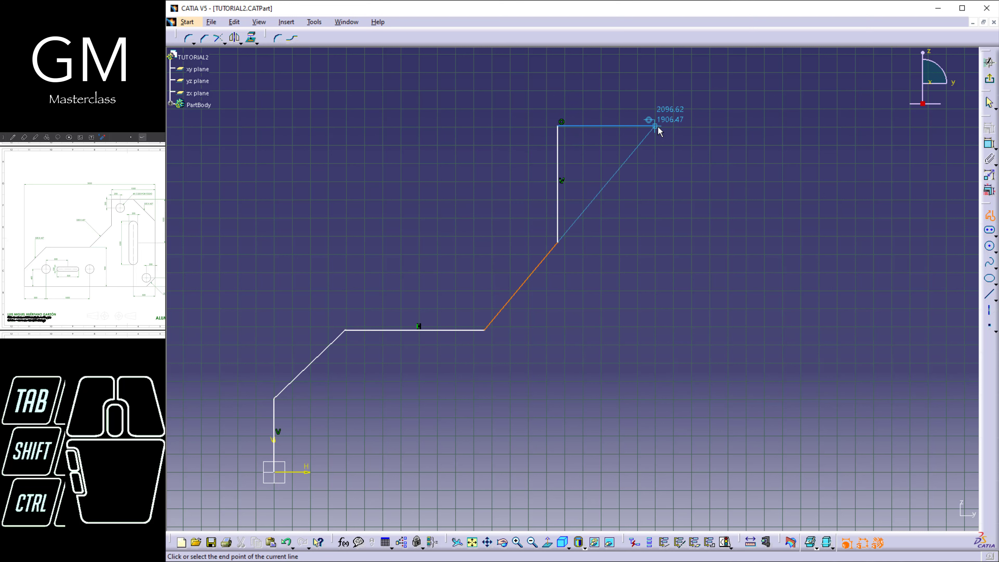
pyautogui.click(664, 126)
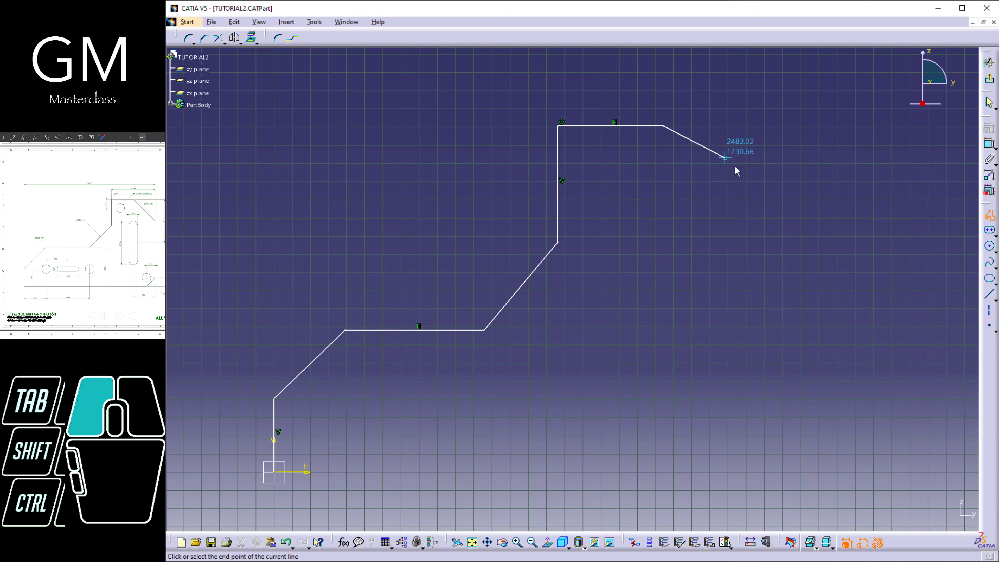
pyautogui.click(715, 189)
pyautogui.moveTo(712, 365); pyautogui.dragTo(724, 275, button='middle')
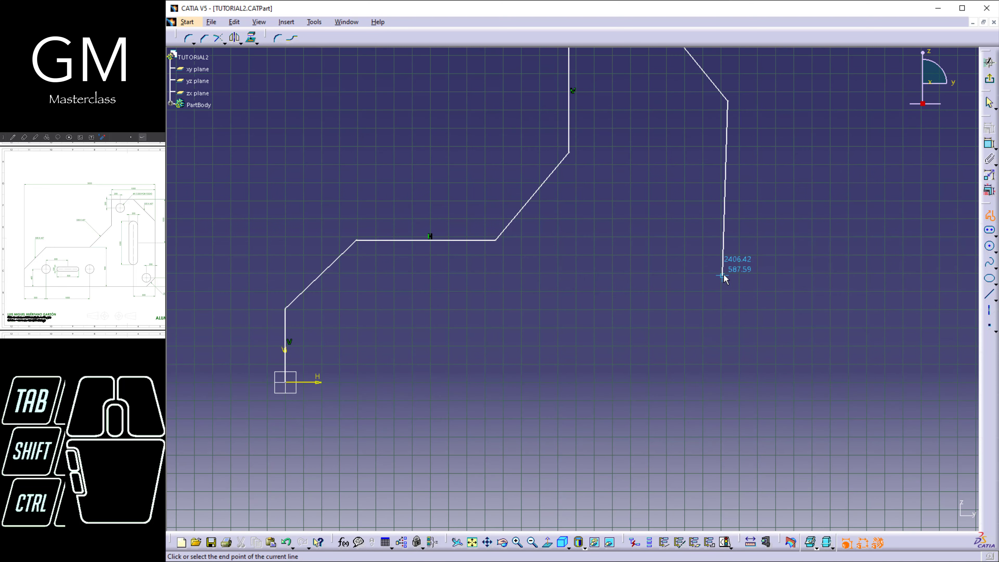
pyautogui.click(727, 347)
pyautogui.click(711, 378)
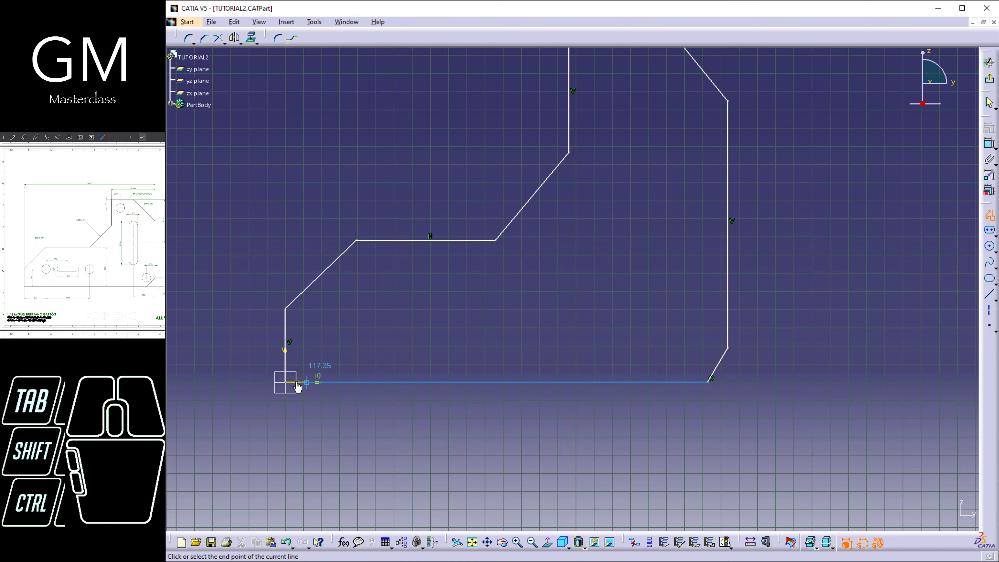
pyautogui.click(286, 382)
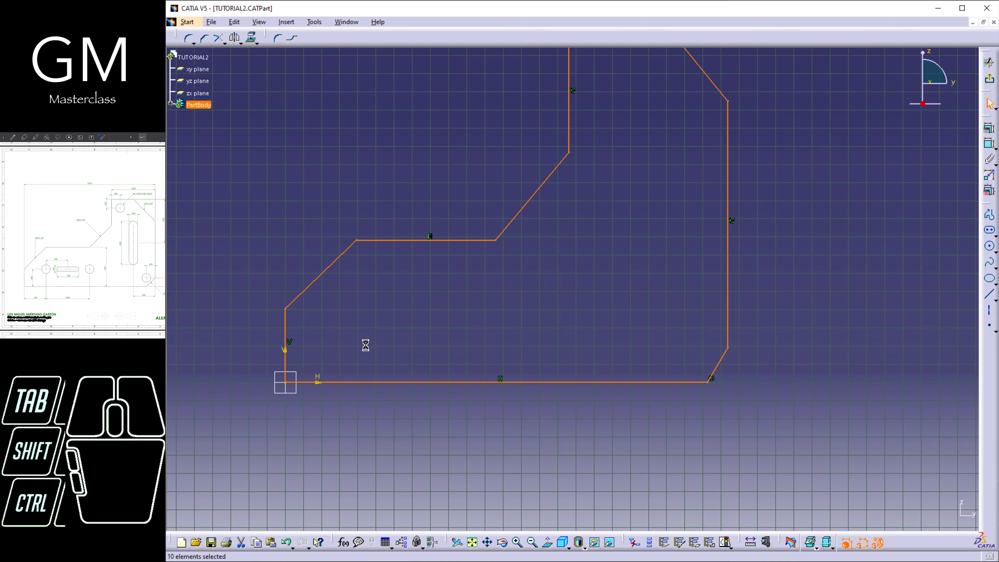
# Delete the constraint at the profile's upper inner corner, where the vertical edge meets the top edge.
pyautogui.click(447, 295)
pyautogui.moveTo(693, 195); pyautogui.dragTo(649, 274, button='middle')
pyautogui.click(737, 187)
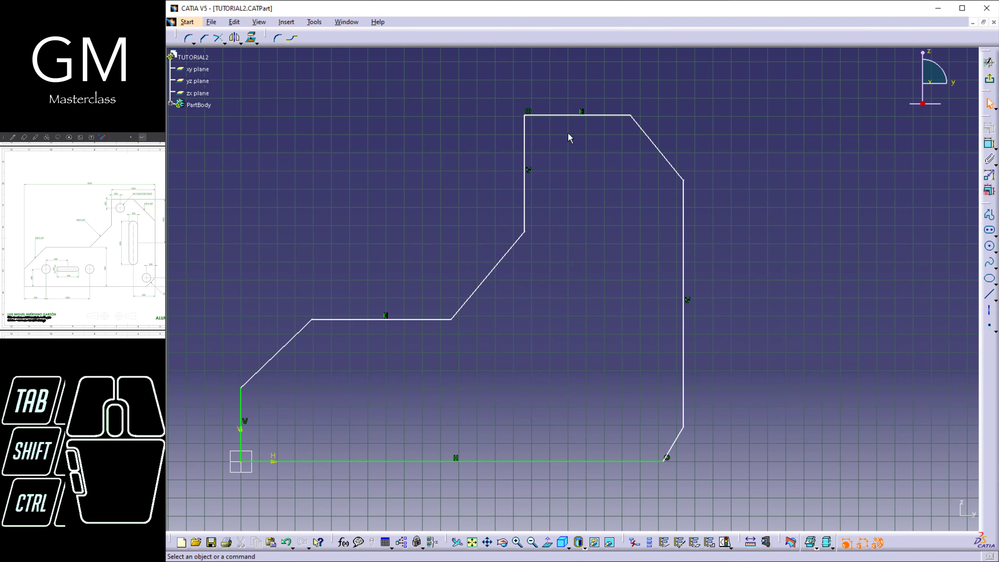
pyautogui.click(529, 112)
pyautogui.press('Delete')
pyautogui.moveTo(606, 291); pyautogui.dragTo(663, 248, button='middle')
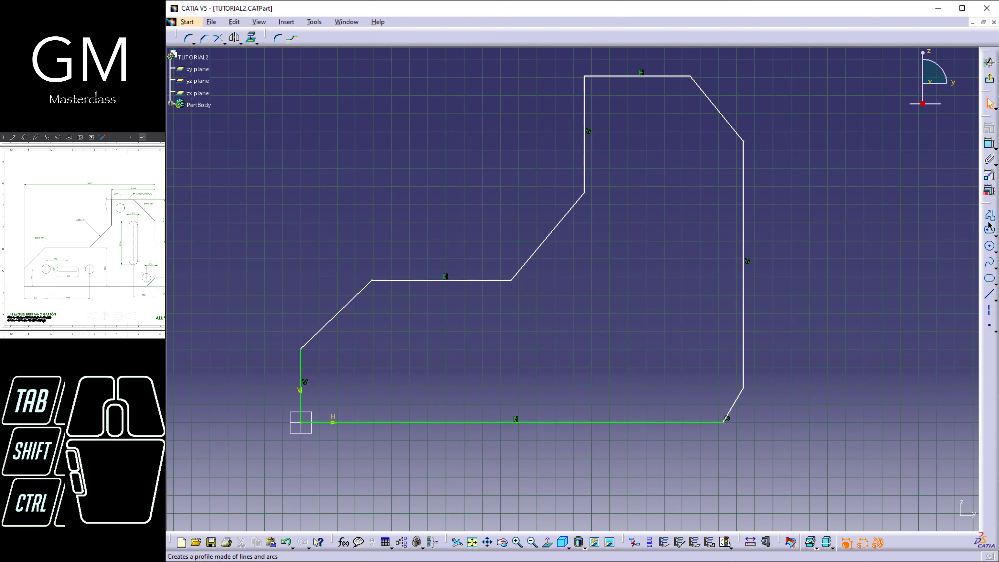
# Sketch a narrow vertical elongated hole inside the tall upper part of the profile.
pyautogui.click(989, 233)
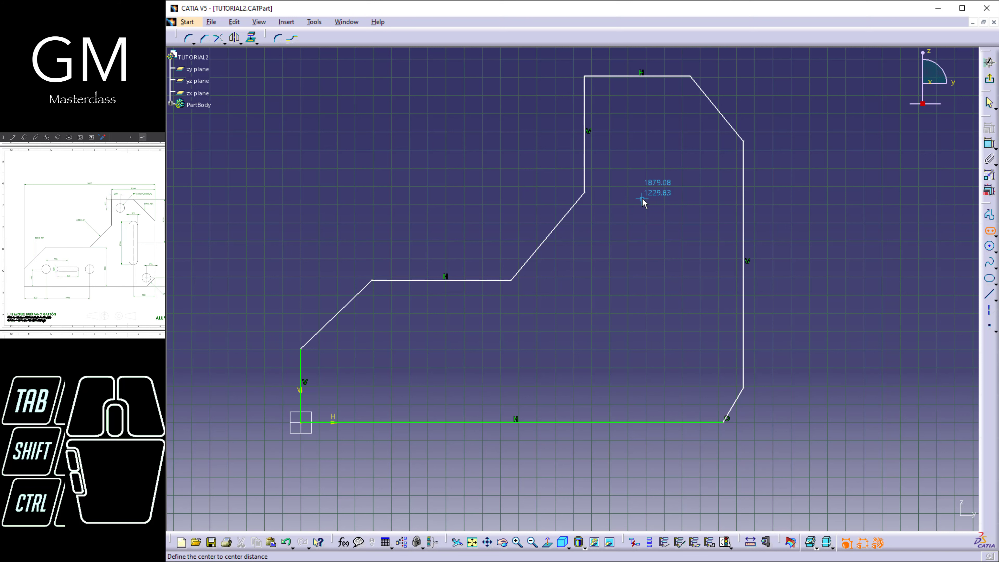
pyautogui.click(669, 170)
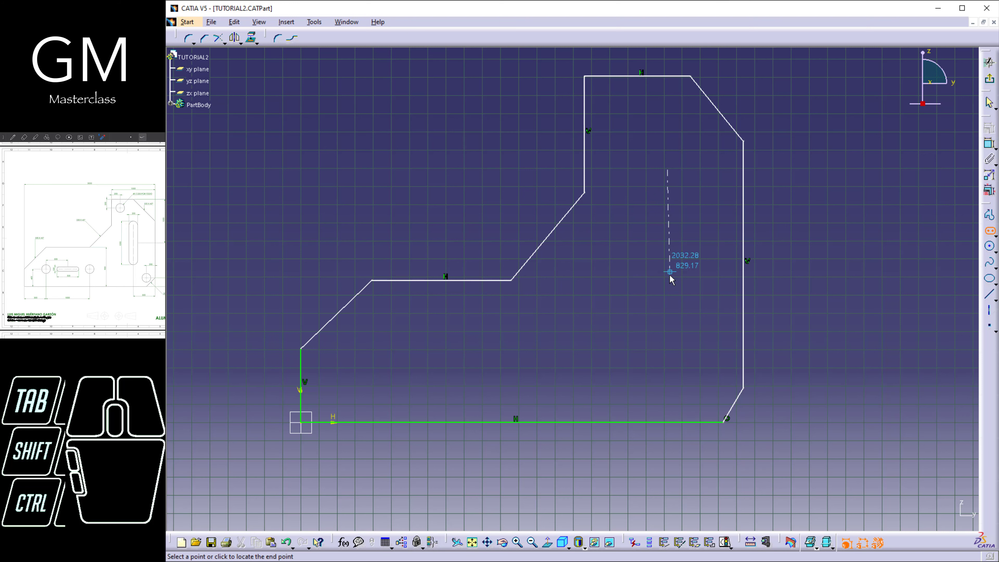
pyautogui.click(667, 292)
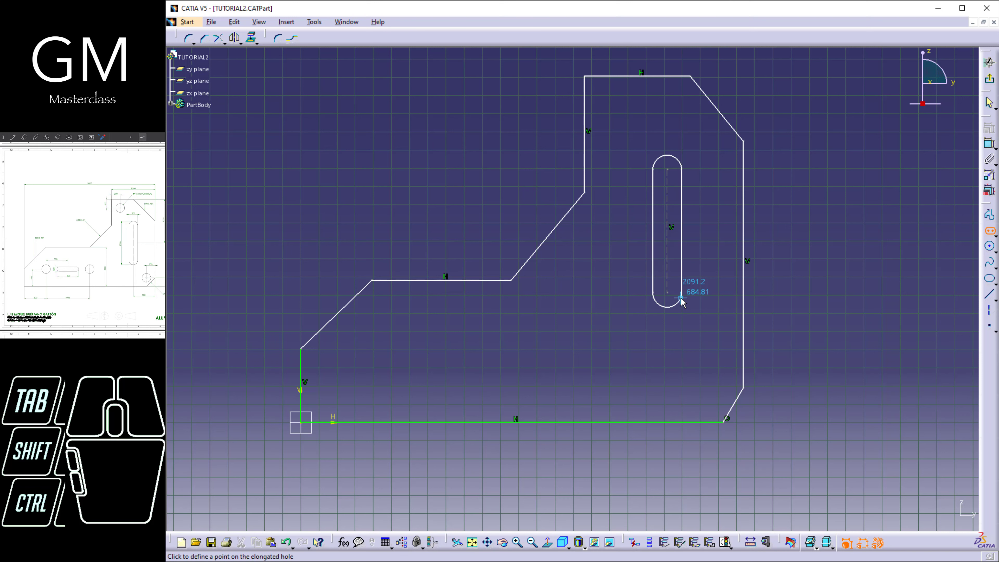
pyautogui.click(683, 296)
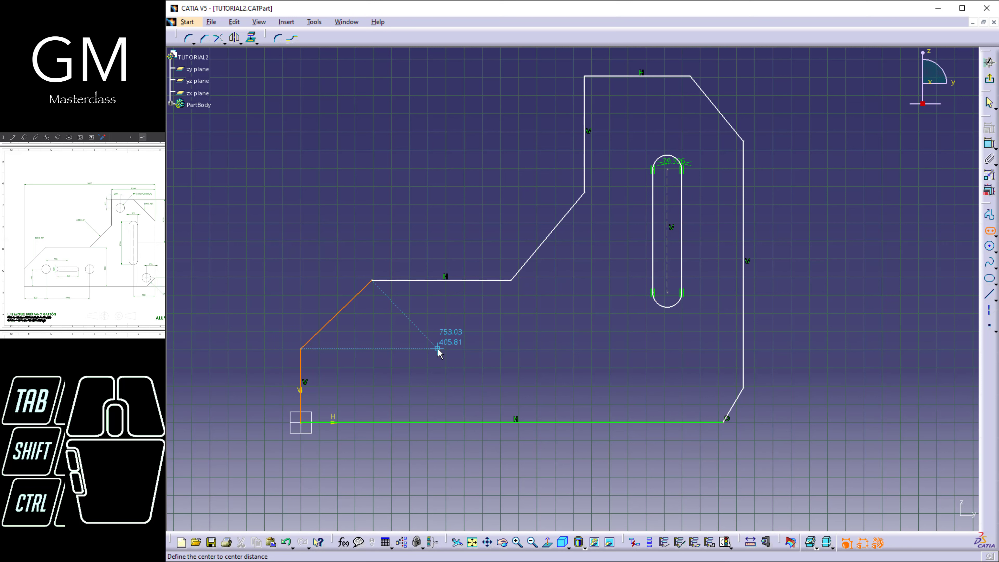
# Sketch a horizontal elongated hole with about 120 mm radius in the profile's lower part, centred at about 406 mm height.
pyautogui.click(444, 349)
pyautogui.click(489, 348)
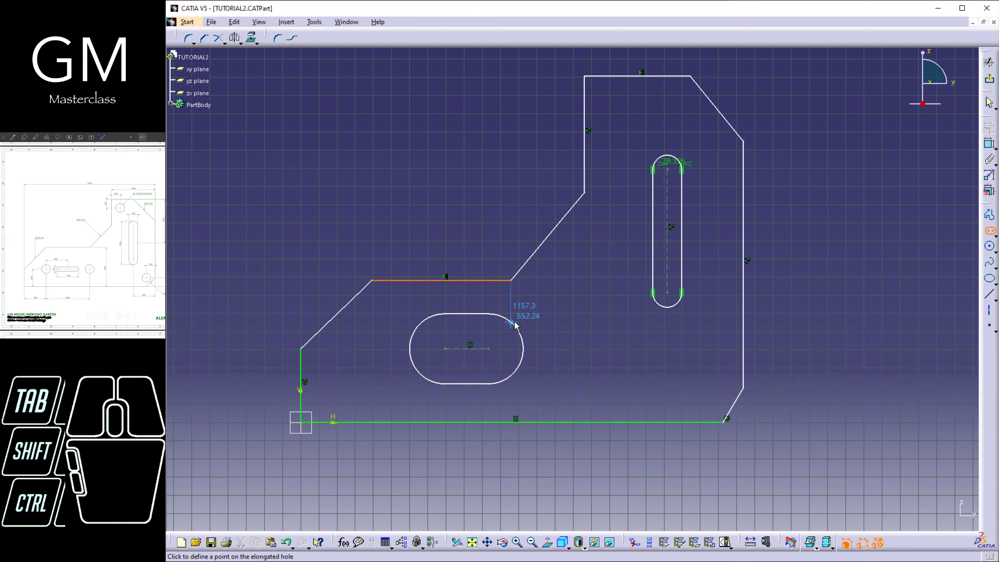
pyautogui.click(518, 326)
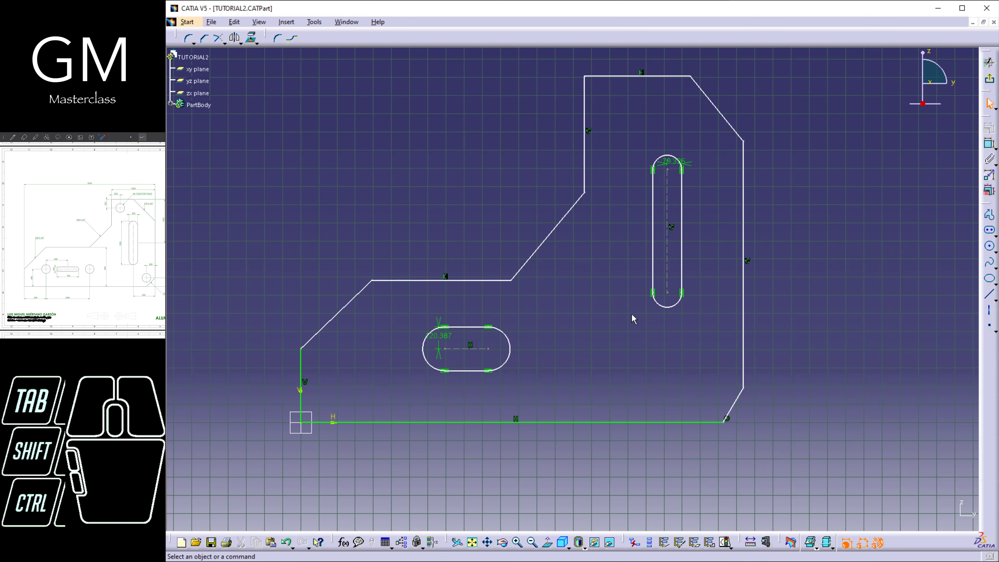
# Draw one small circle in the profile's upper inner corner and another near its lower angled corner.
pyautogui.click(988, 247)
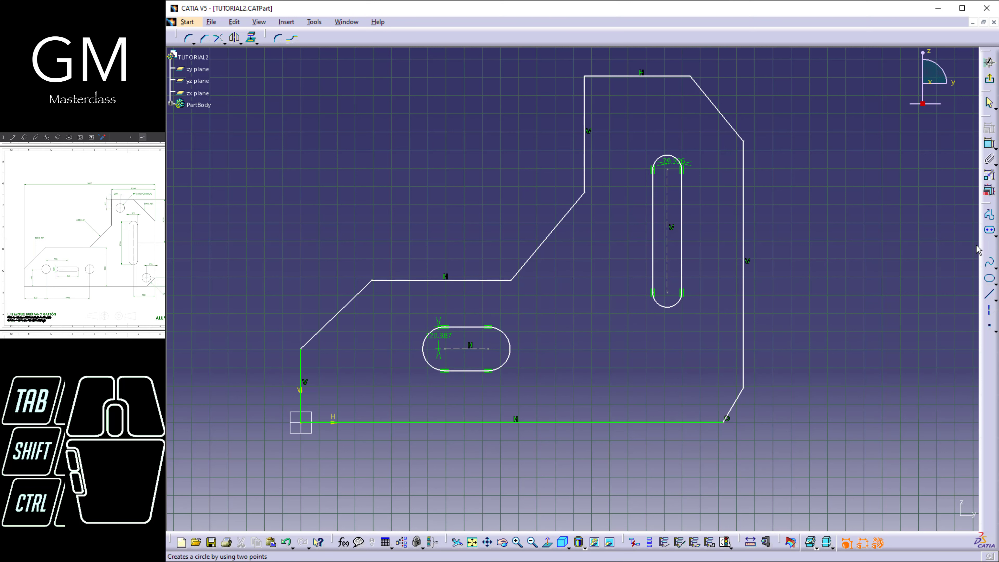
pyautogui.click(612, 104)
pyautogui.click(624, 93)
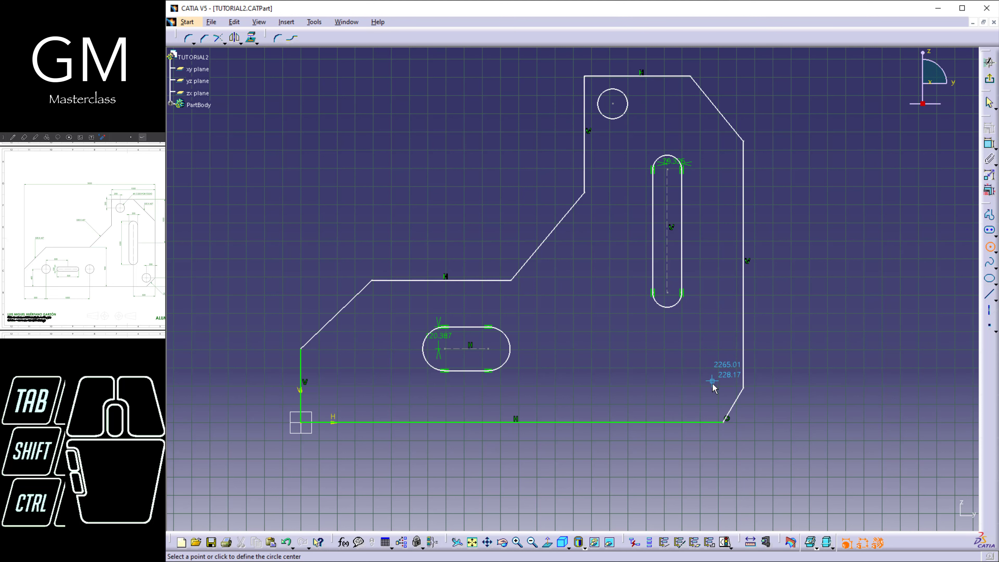
pyautogui.click(707, 391)
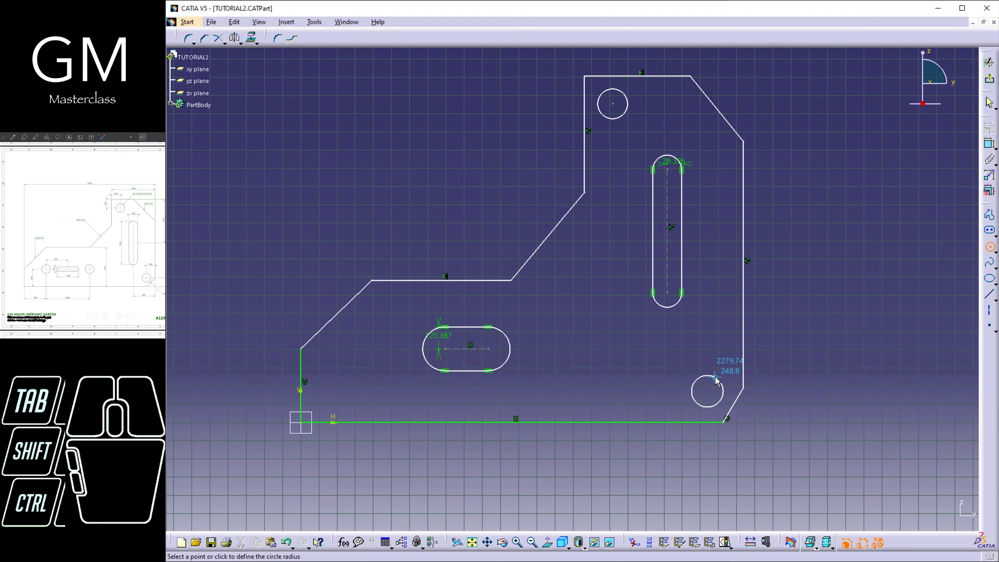
# Draw two circles level with the horizontal slot, one on each side of it.
pyautogui.click(360, 349)
pyautogui.click(370, 338)
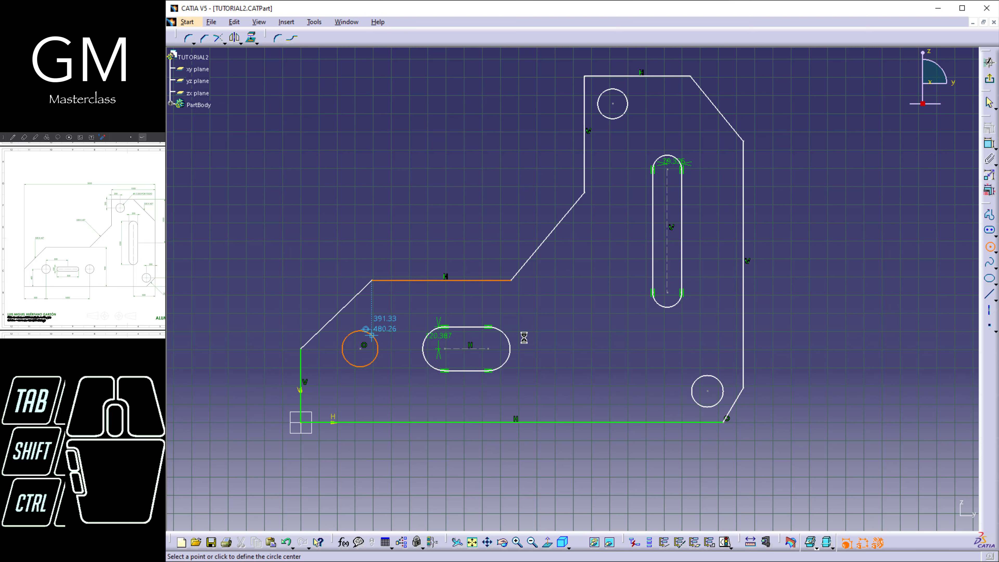
pyautogui.click(543, 349)
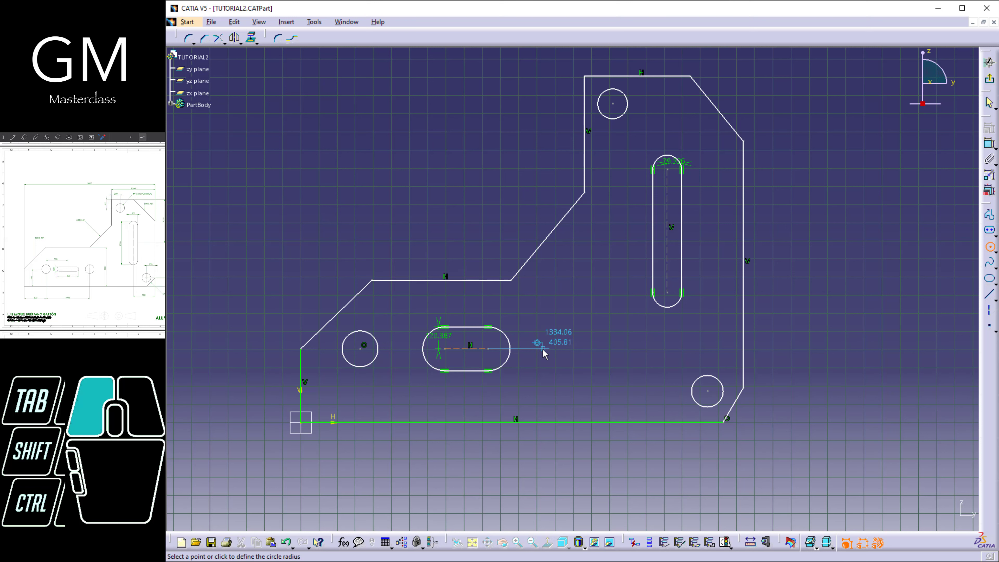
pyautogui.click(566, 334)
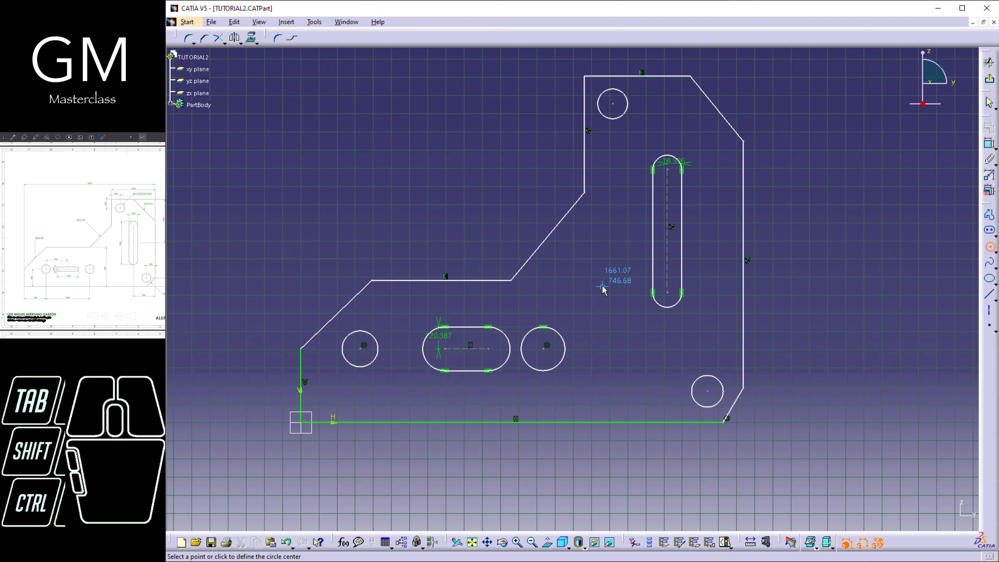
pyautogui.press('Escape')
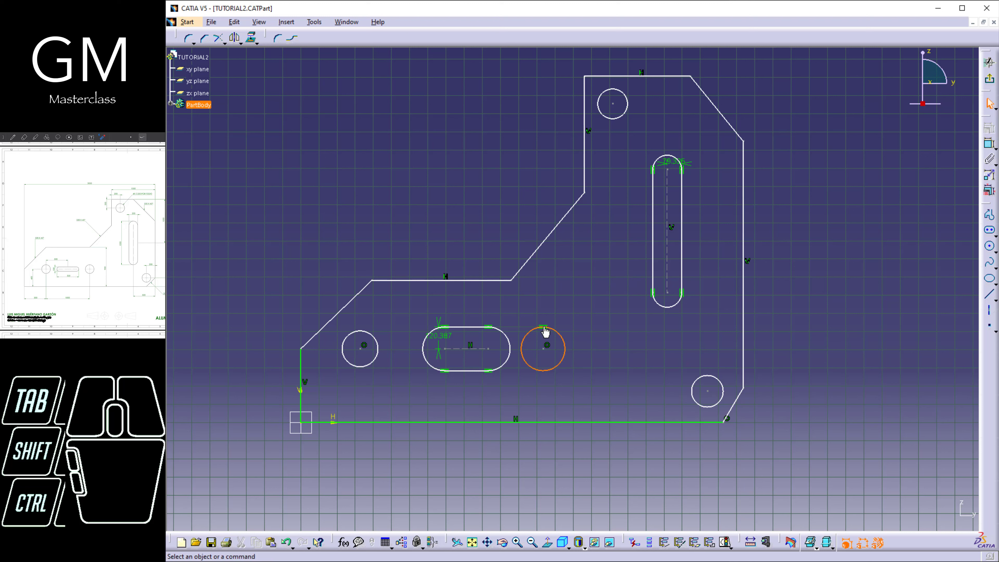
# Move the circle between the two slots to test its constraints, and delete its tangency with the horizontal slot's upper edge.
pyautogui.moveTo(566, 338); pyautogui.dragTo(574, 323)
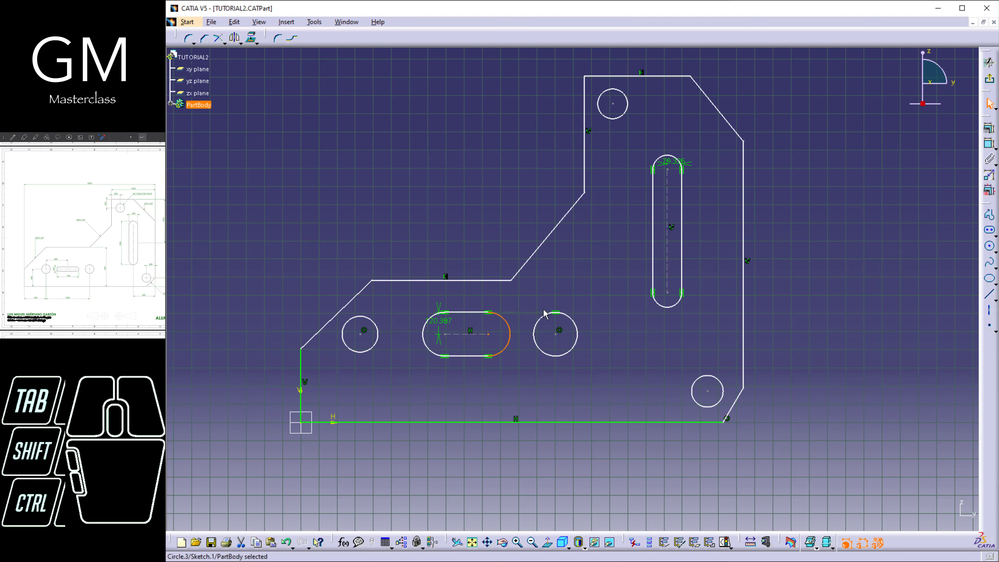
pyautogui.click(555, 313)
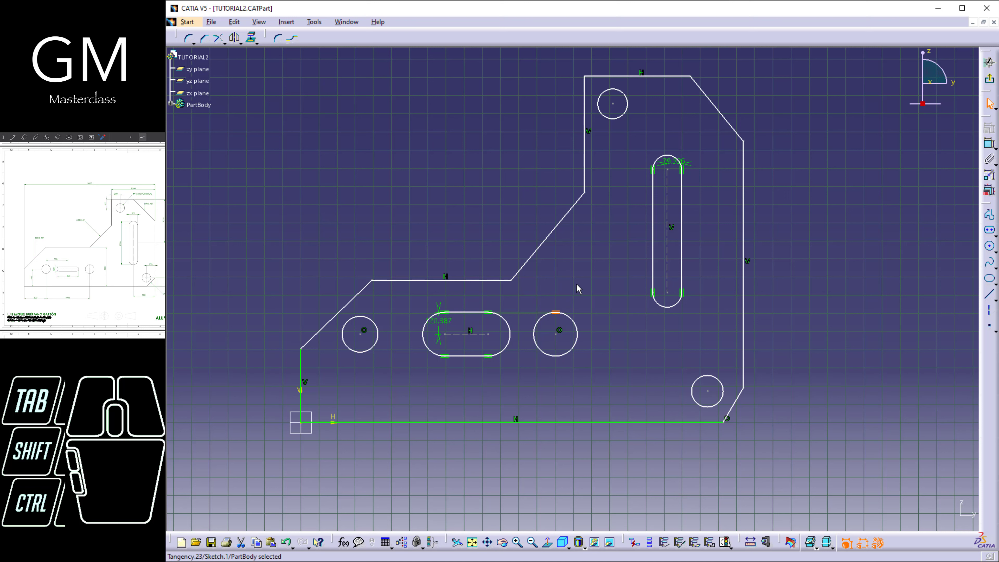
pyautogui.press('Delete')
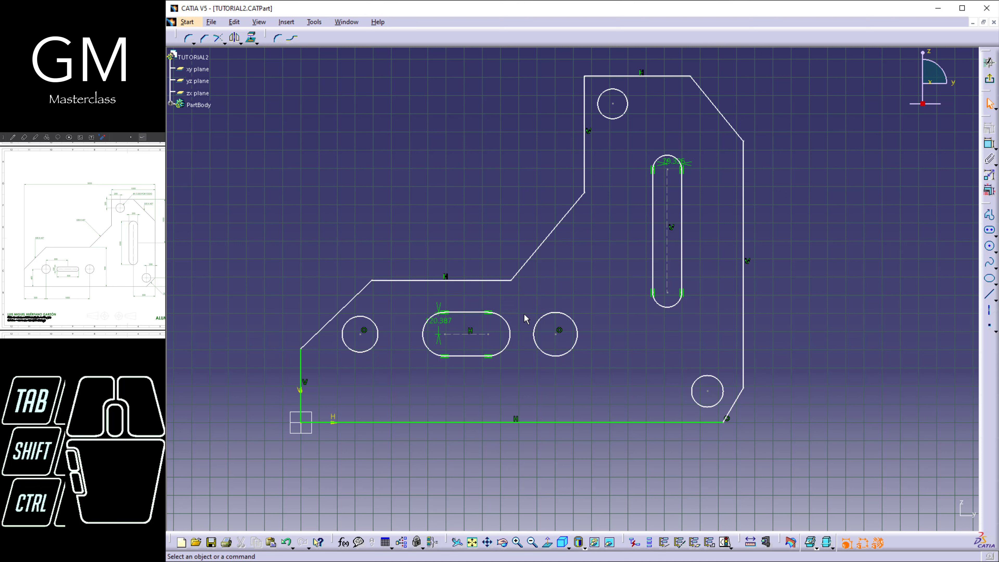
# Move the circle between the two slots slightly lower, and check its coincidence with the horizontal slot's centreline.
pyautogui.moveTo(556, 339); pyautogui.dragTo(554, 354)
pyautogui.click(556, 351)
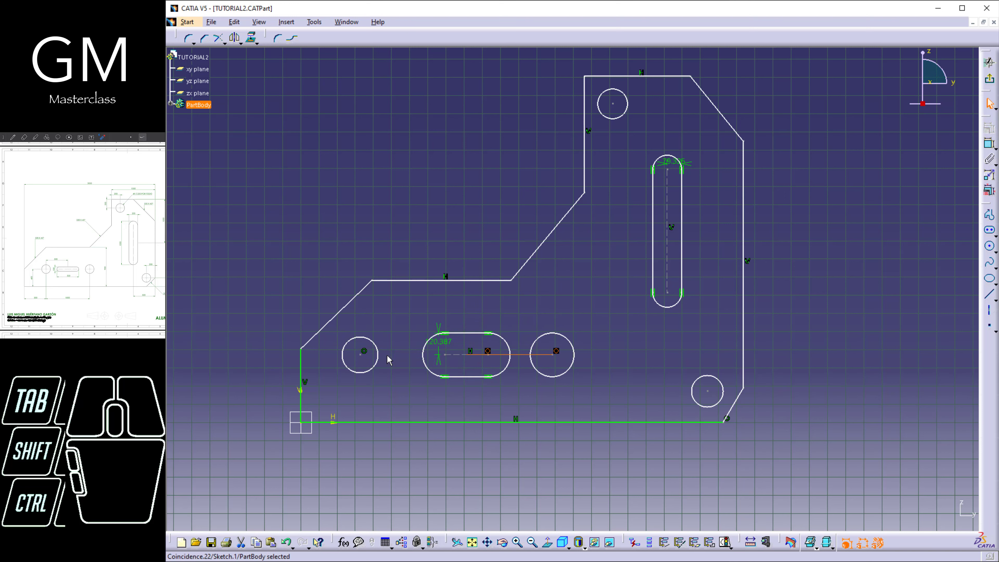
pyautogui.press('Delete')
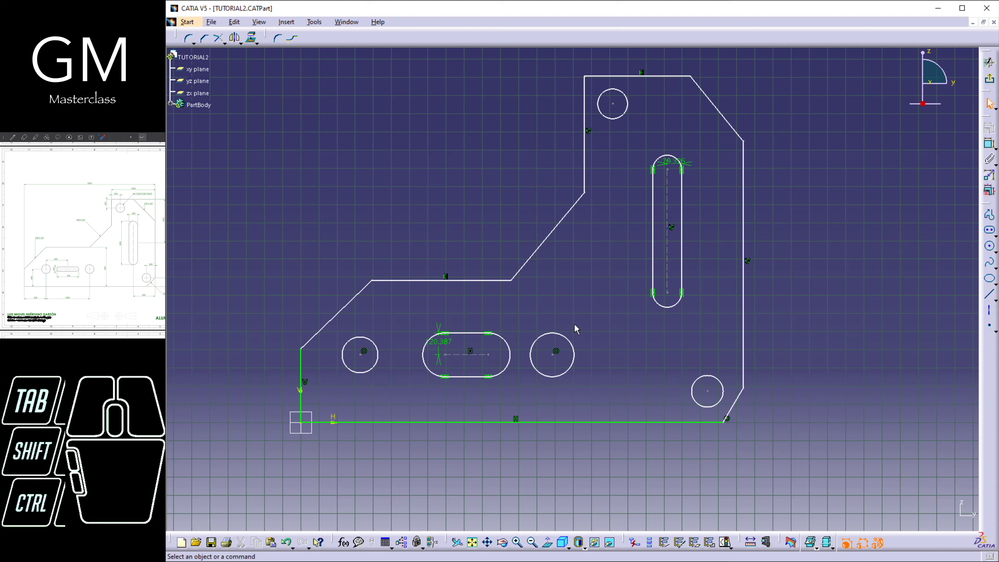
# Delete the coincidence aligning the circle nearest the origin with the horizontal slot's centreline, and move that circle slightly lower.
pyautogui.click(365, 351)
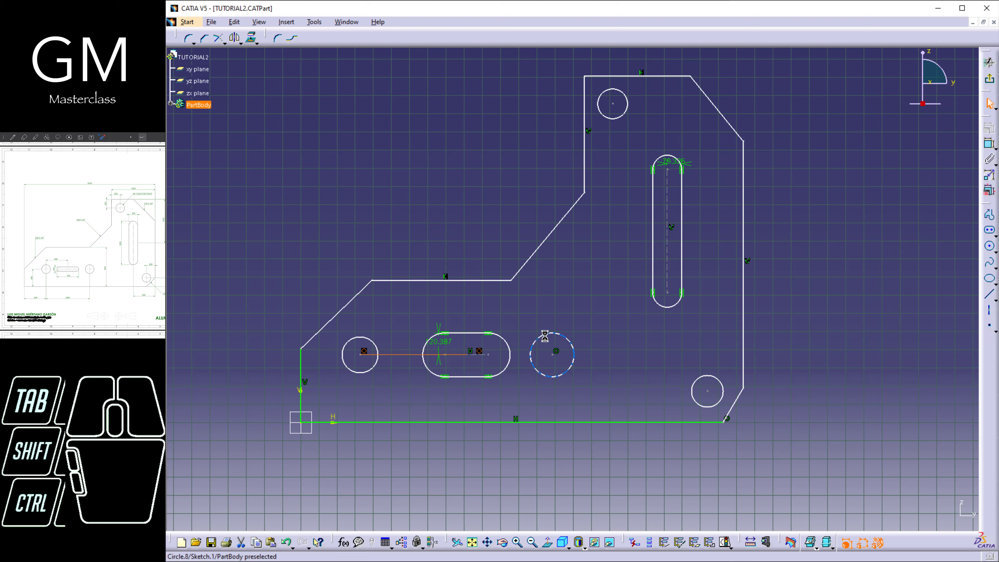
pyautogui.press('Delete')
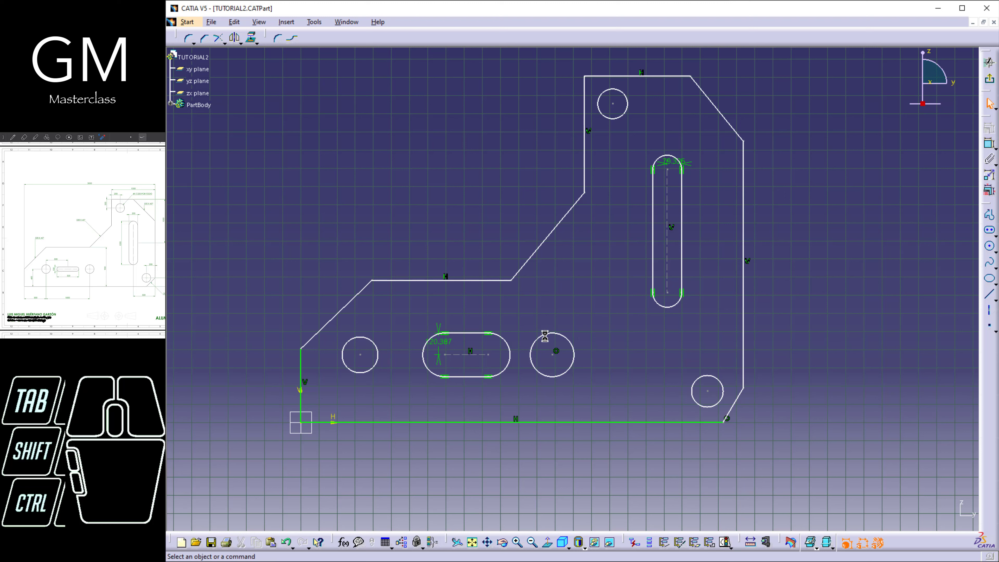
pyautogui.moveTo(362, 355); pyautogui.dragTo(381, 371)
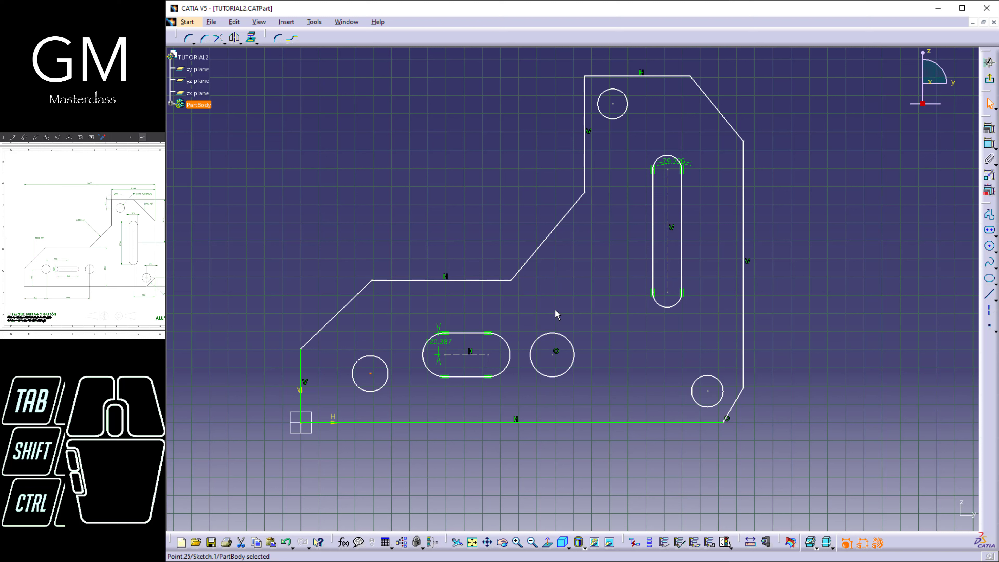
pyautogui.click(555, 308)
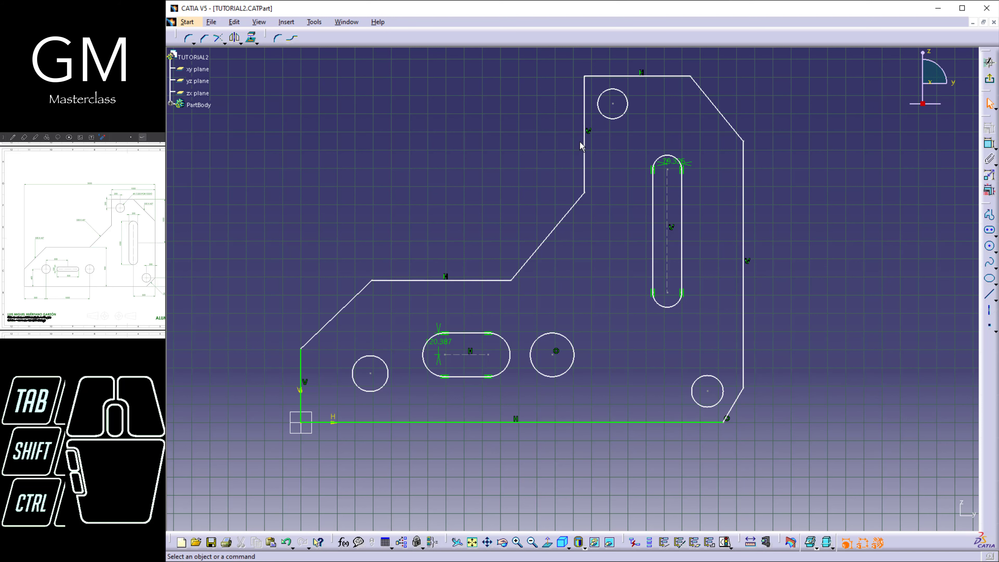
# Dimension the plate's overall width between its two outermost vertical edges, placing the dimension above the profile.
pyautogui.moveTo(596, 212); pyautogui.dragTo(616, 228, button='middle')
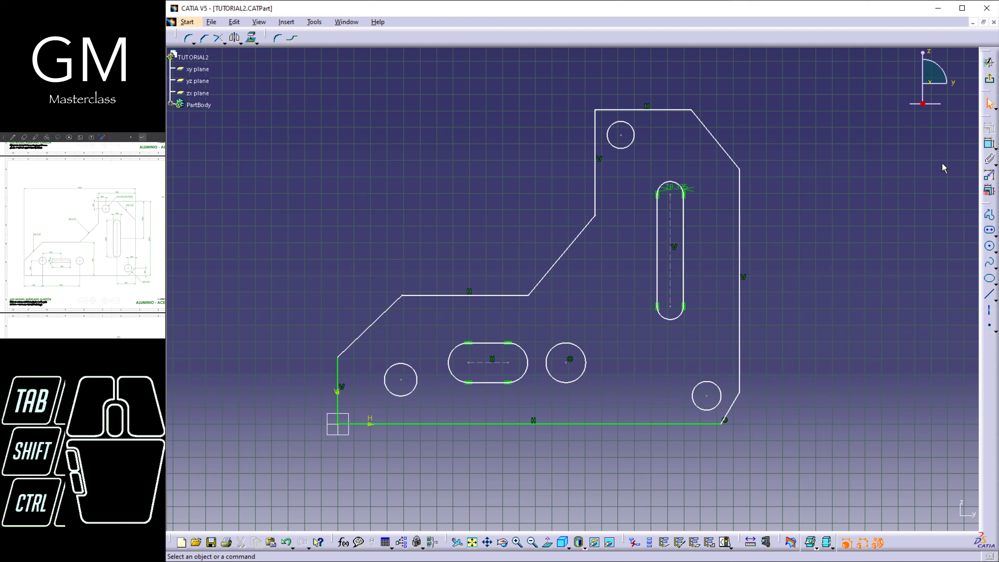
pyautogui.click(990, 144)
pyautogui.click(340, 373)
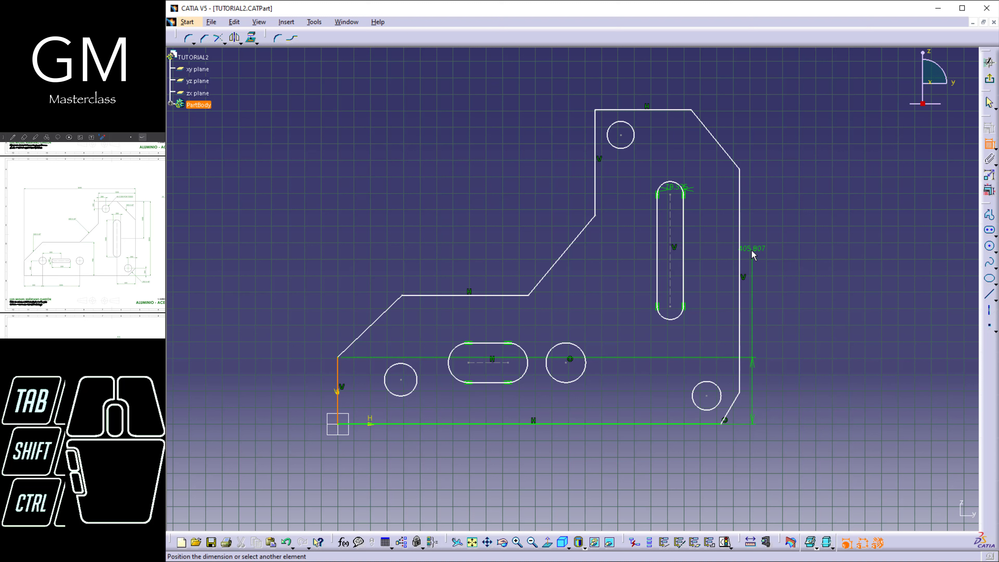
pyautogui.click(740, 252)
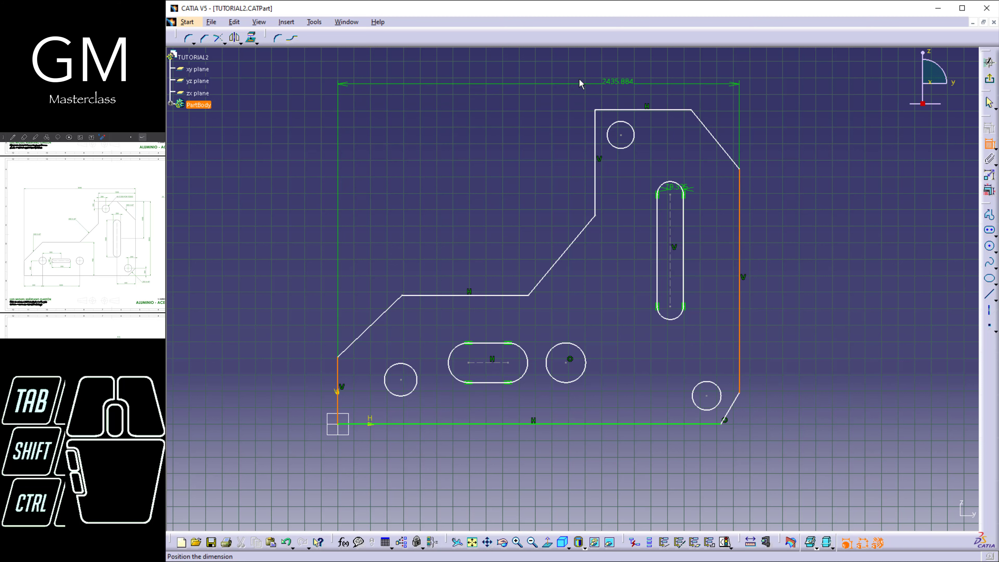
pyautogui.click(523, 67)
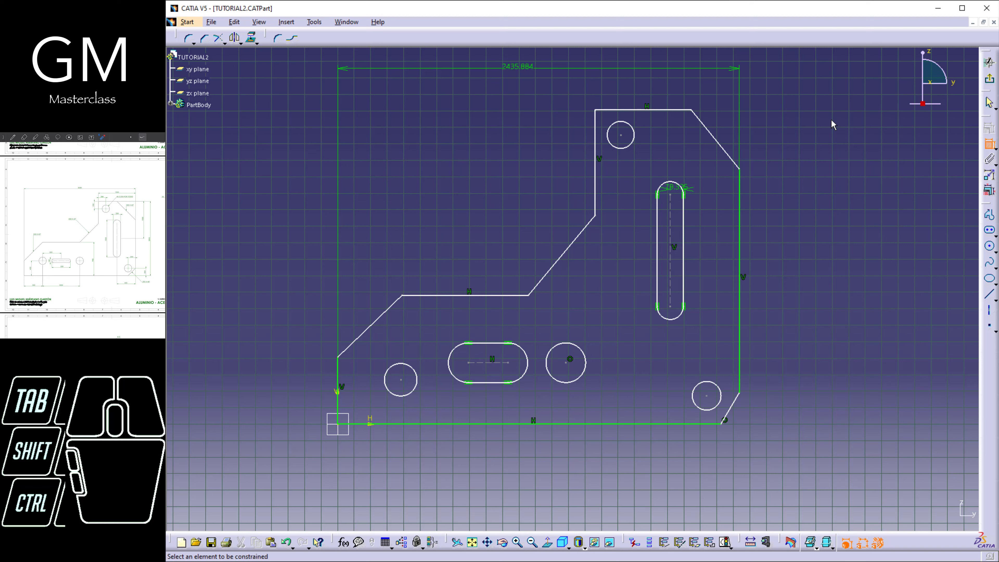
# Dimension the vertical distance between the endpoints of the profile's lower diagonal edge.
pyautogui.click(339, 357)
pyautogui.click(402, 295)
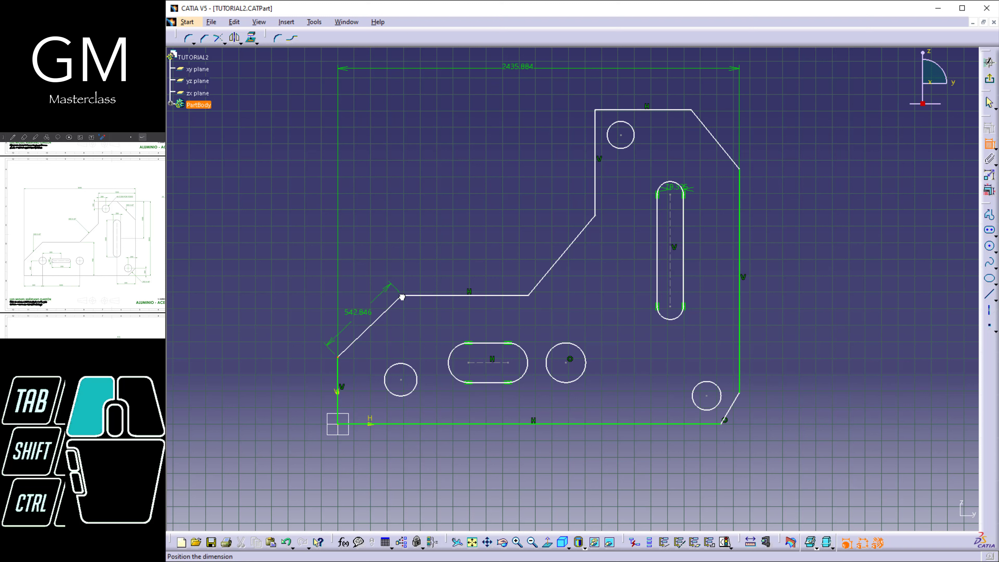
pyautogui.rightClick(371, 245)
pyautogui.click(430, 287)
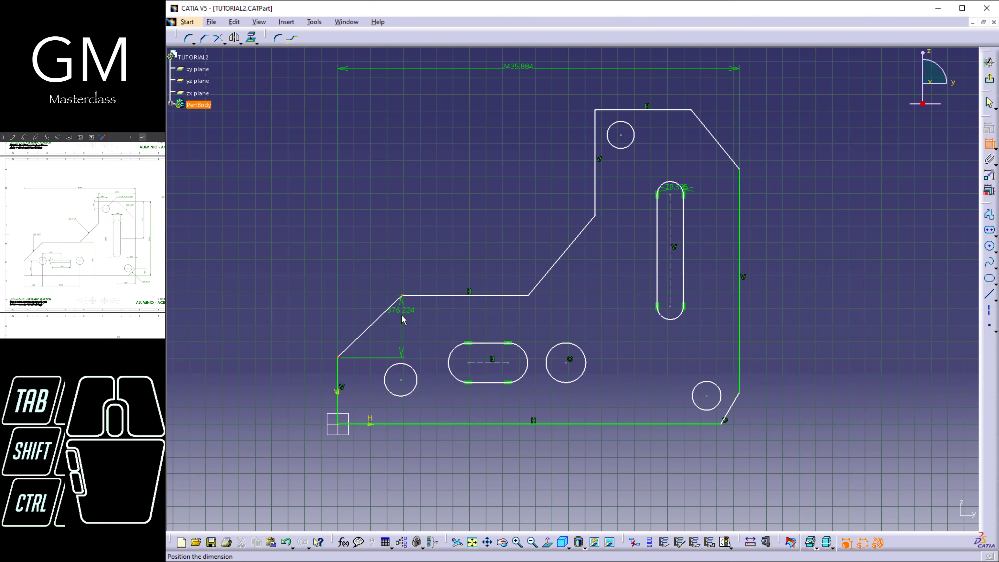
pyautogui.click(402, 302)
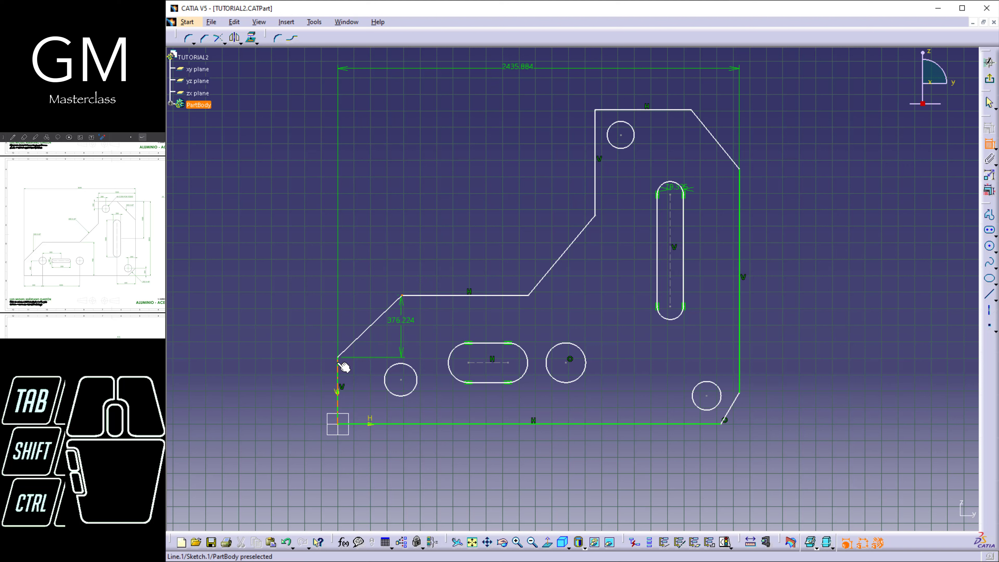
# Dimension the horizontal distance between the endpoints of the profile's lower diagonal edge.
pyautogui.click(347, 348)
pyautogui.rightClick(364, 287)
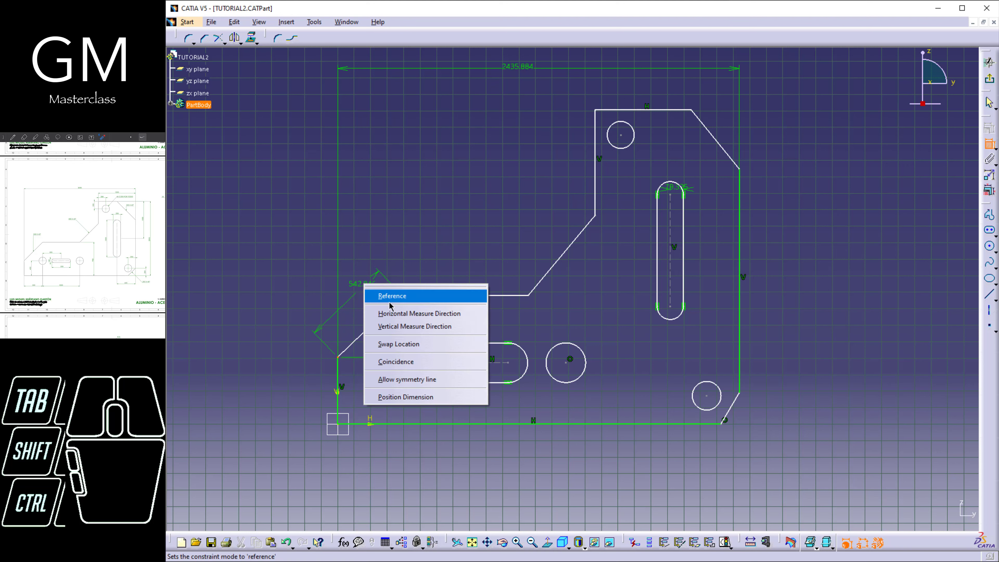
pyautogui.click(394, 313)
pyautogui.click(379, 270)
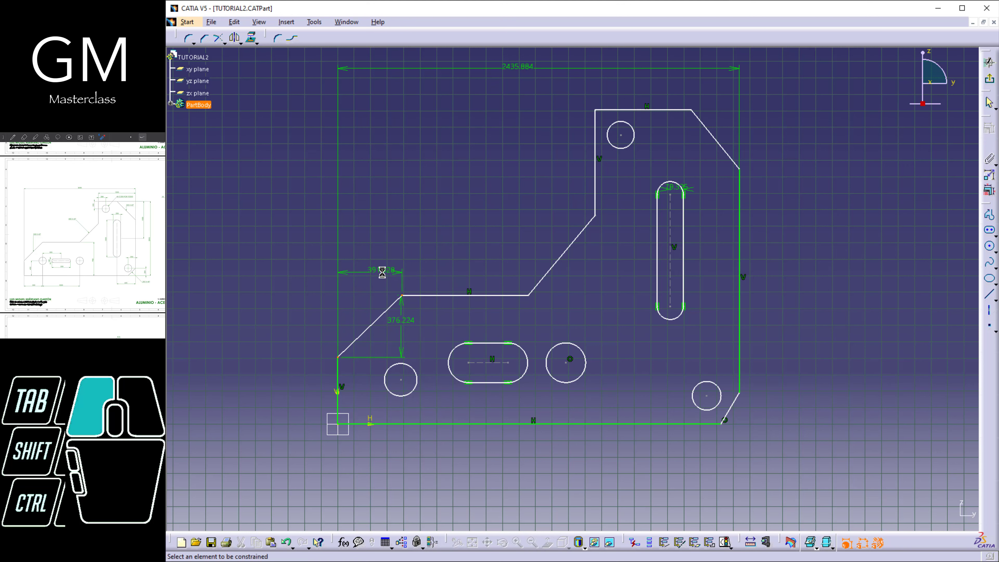
# Dimension the horizontal and vertical distances between the endpoints of the profile's middle diagonal edge.
pyautogui.click(531, 300)
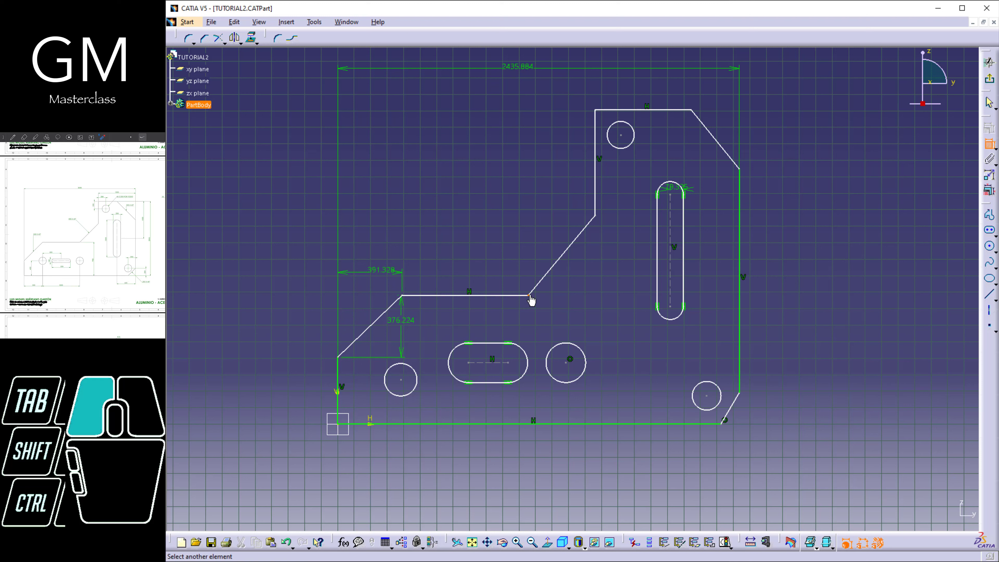
pyautogui.click(598, 215)
pyautogui.rightClick(565, 212)
pyautogui.click(614, 241)
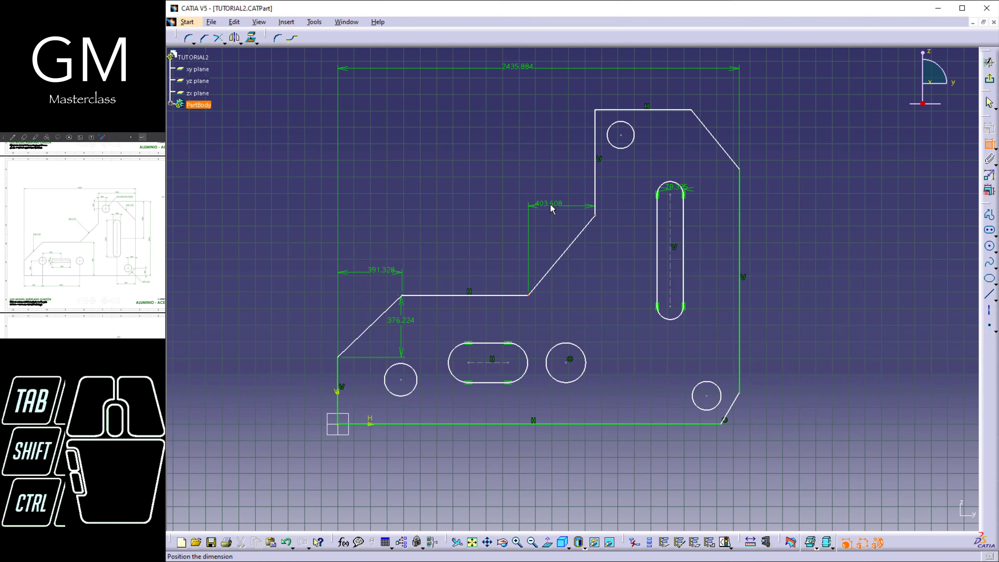
pyautogui.click(552, 202)
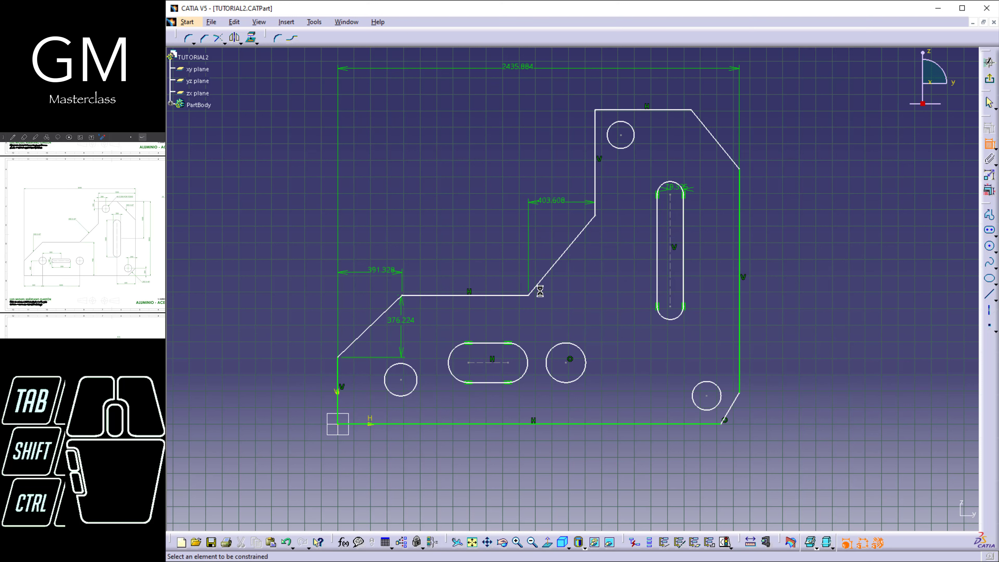
pyautogui.click(601, 220)
pyautogui.rightClick(603, 264)
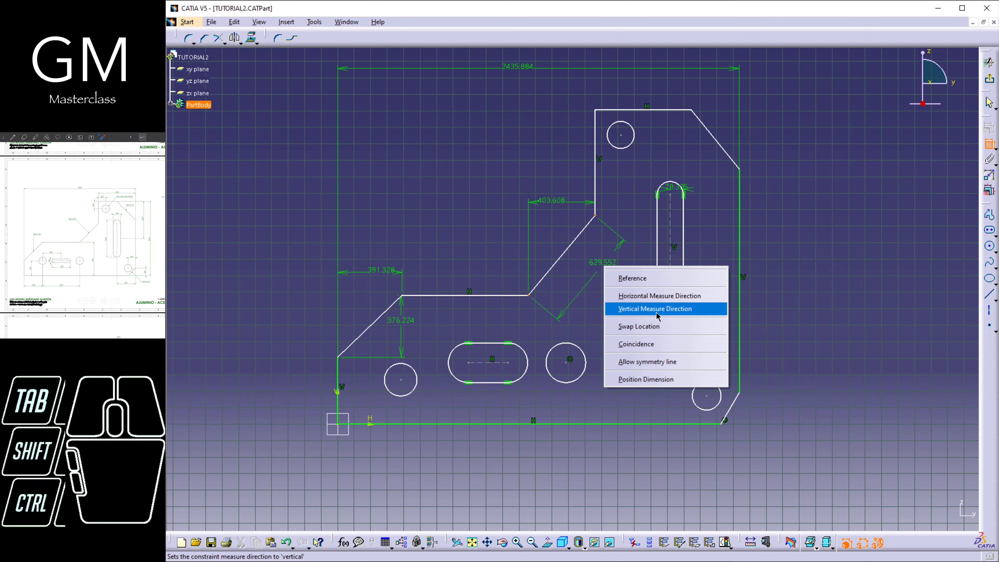
pyautogui.click(649, 309)
pyautogui.click(637, 257)
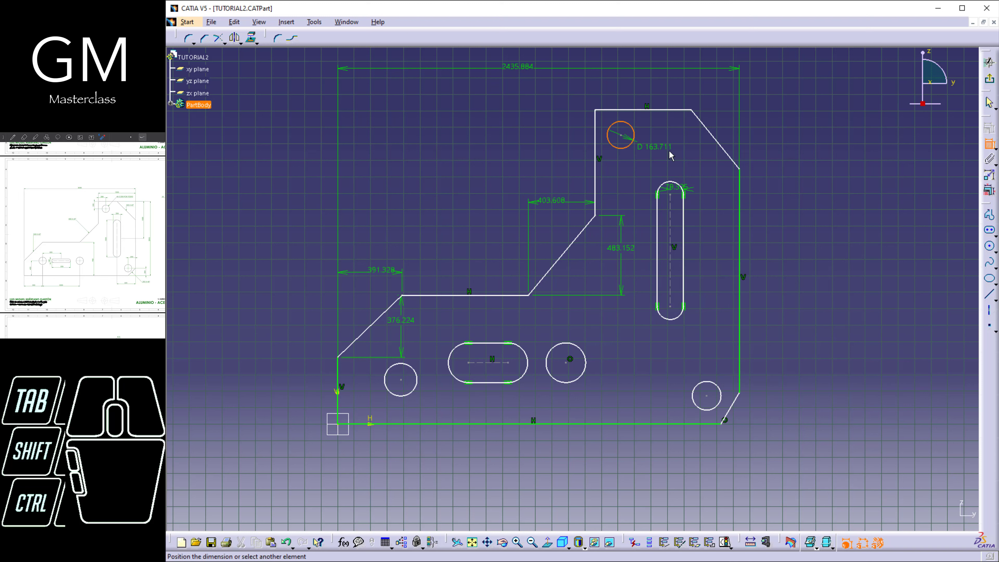
# Add a diameter dimension to each of the plate's four circles.
pyautogui.click(632, 140)
pyautogui.click(708, 397)
pyautogui.click(714, 333)
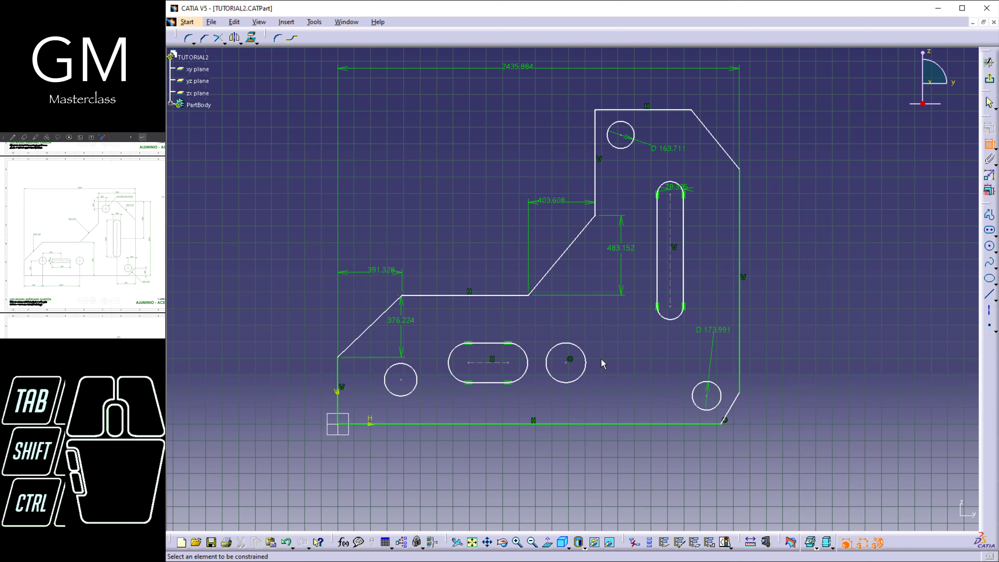
pyautogui.click(587, 361)
pyautogui.click(601, 346)
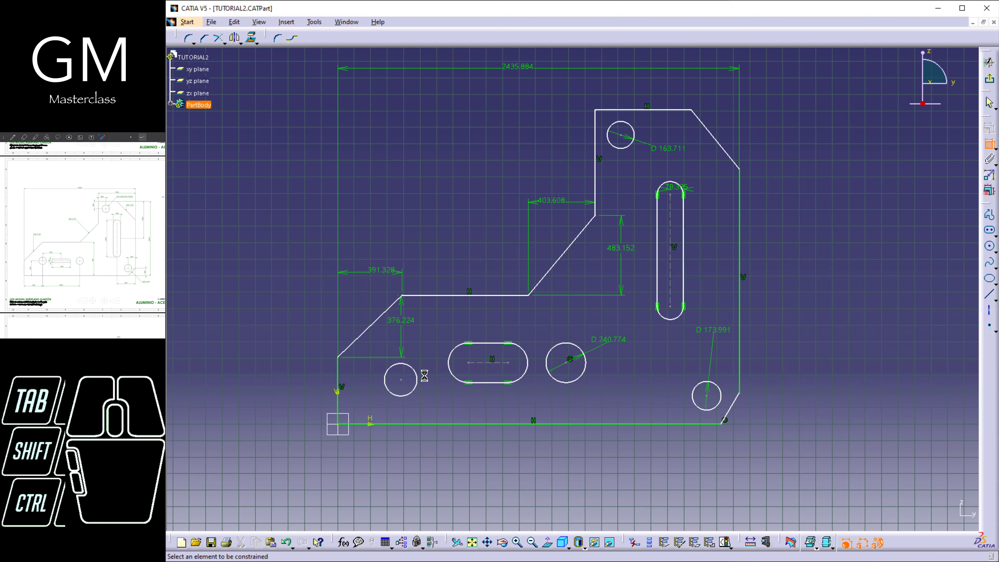
pyautogui.click(417, 392)
pyautogui.click(442, 397)
# Dimension the upper section's width between its two vertical edges, placing the dimension between the top edge and the overall width dimension.
pyautogui.click(596, 142)
pyautogui.click(742, 216)
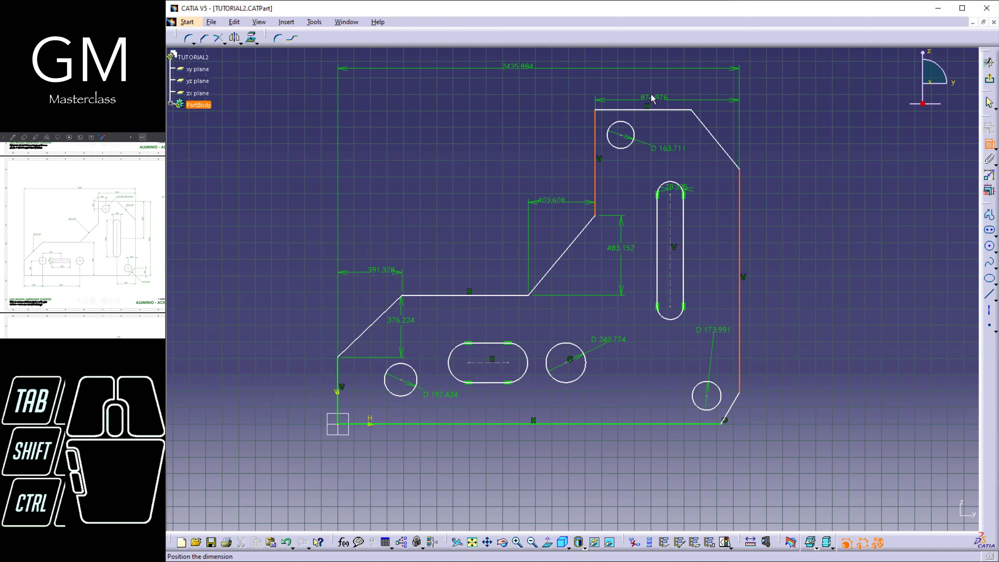
pyautogui.click(653, 86)
# Dimension the horizontal and vertical distances between the endpoints of the diagonal edge at the plate's upper corner.
pyautogui.click(691, 110)
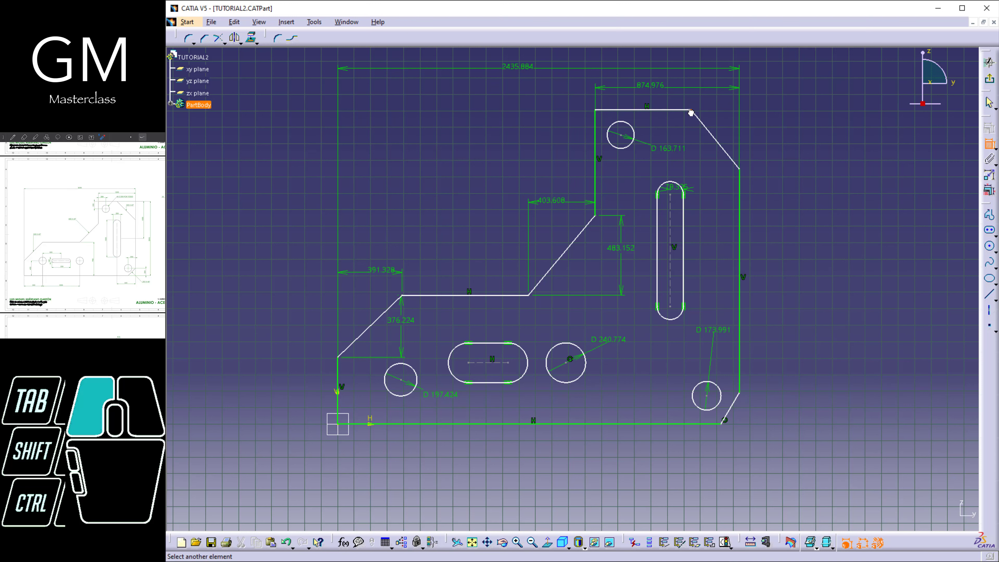
pyautogui.click(740, 170)
pyautogui.rightClick(719, 116)
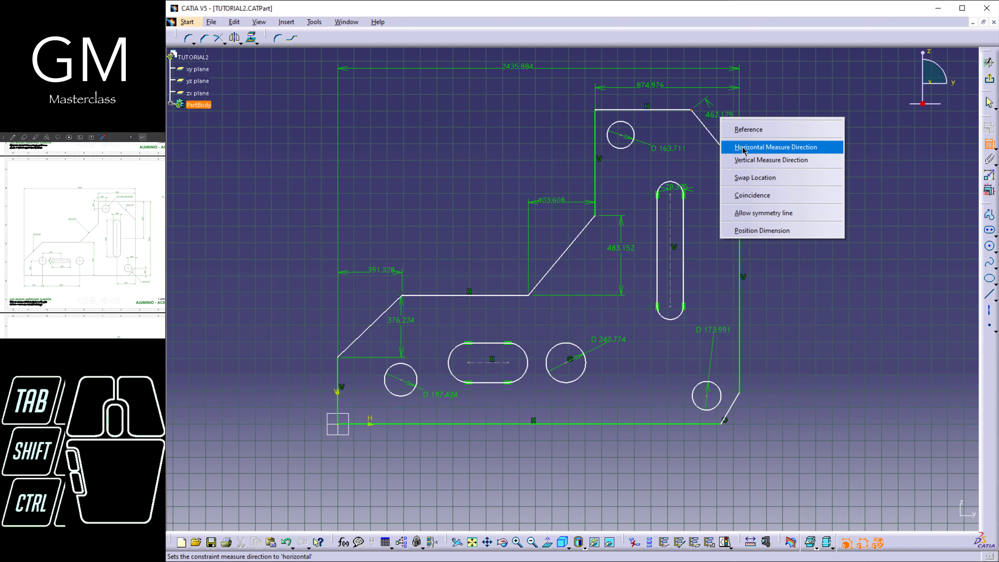
pyautogui.click(770, 148)
pyautogui.click(693, 114)
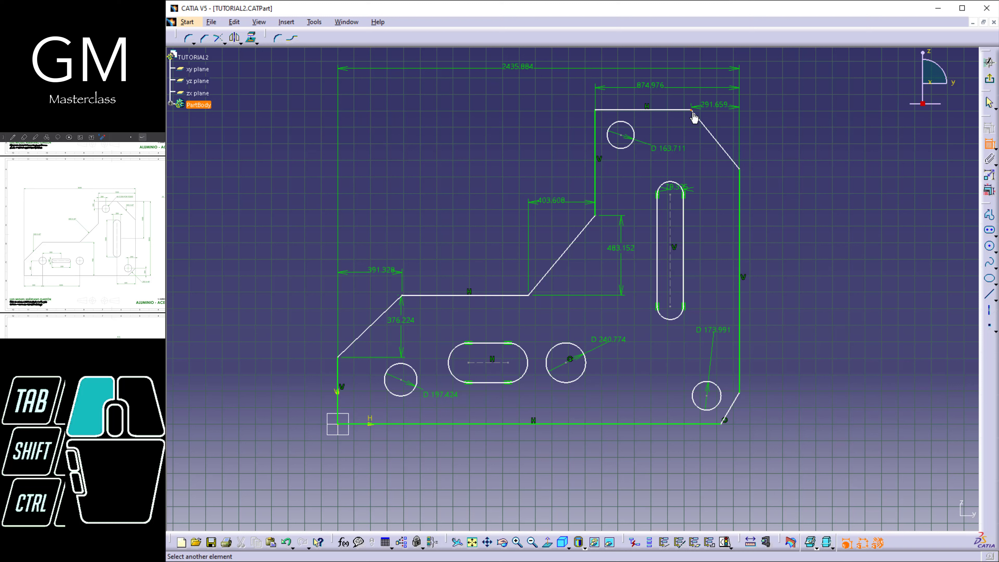
pyautogui.click(736, 170)
pyautogui.rightClick(714, 166)
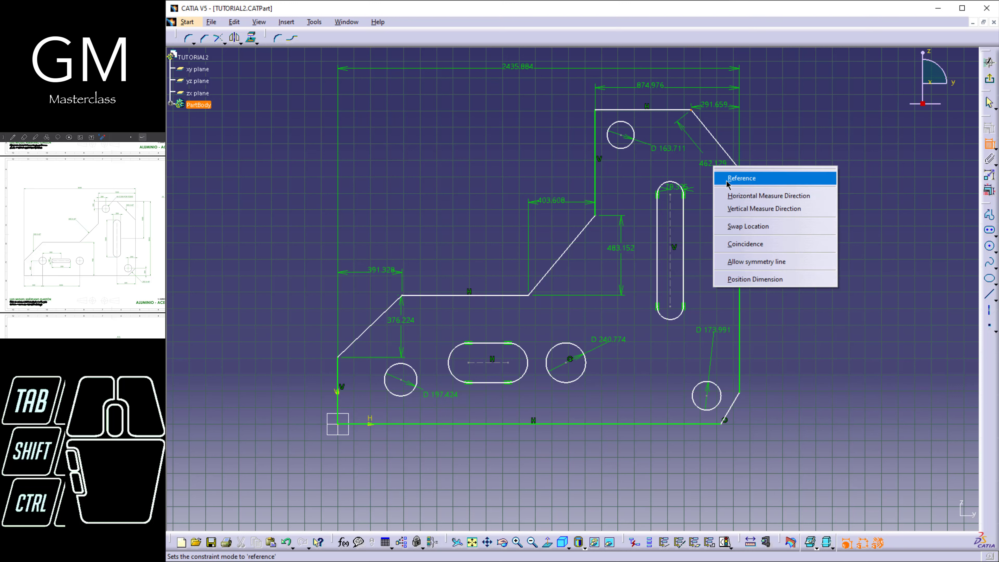
pyautogui.click(739, 211)
pyautogui.click(702, 217)
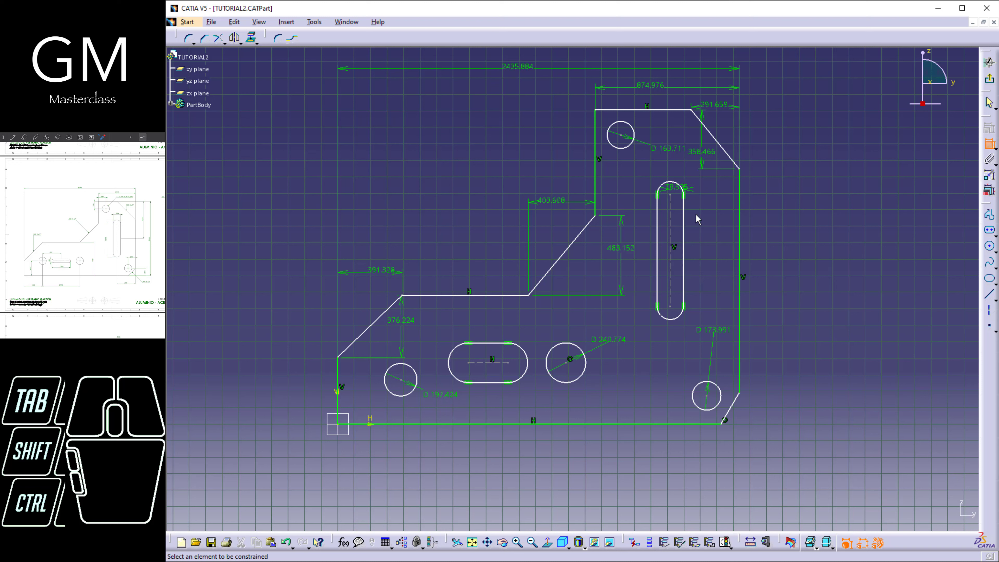
# Locate the uppermost circle's centre with dimensions to the profile's top edge and the upper section's inner vertical edge.
pyautogui.click(625, 110)
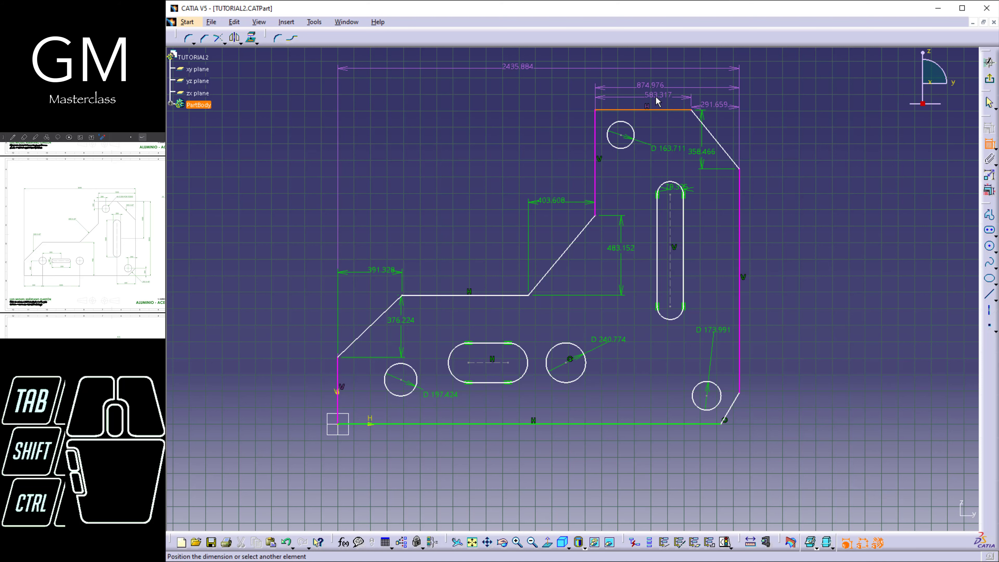
pyautogui.moveTo(629, 195); pyautogui.dragTo(655, 239, button='middle')
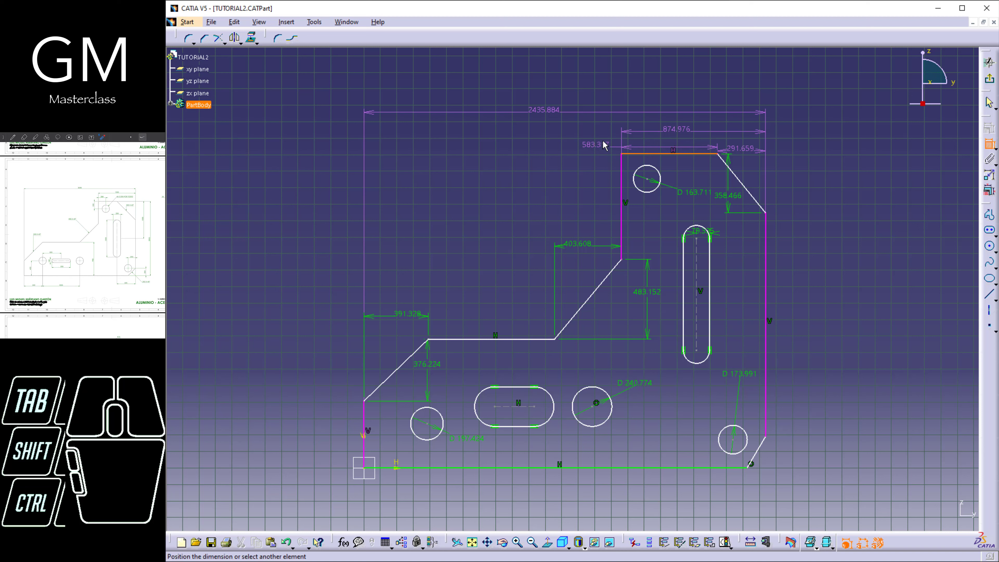
pyautogui.click(651, 180)
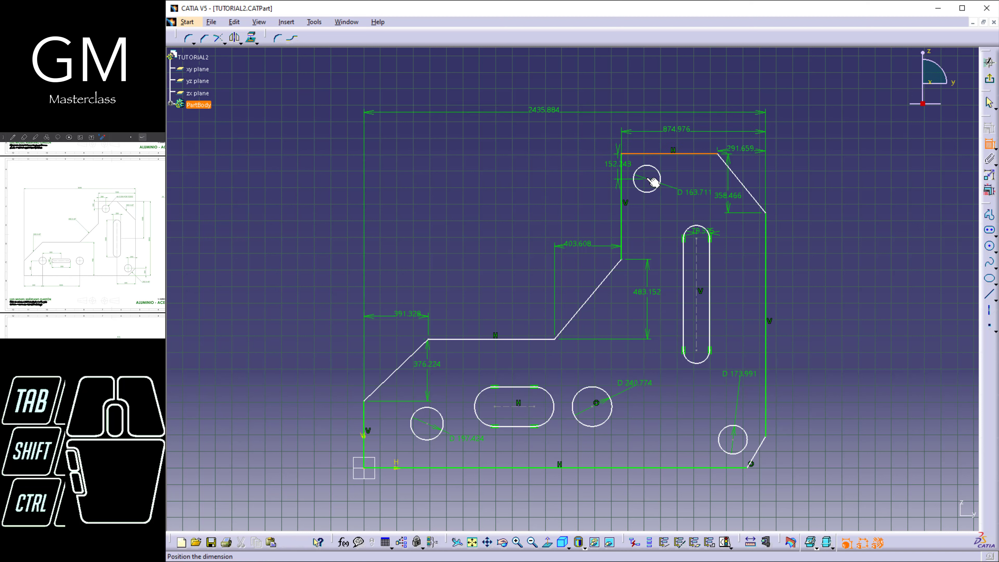
pyautogui.click(569, 163)
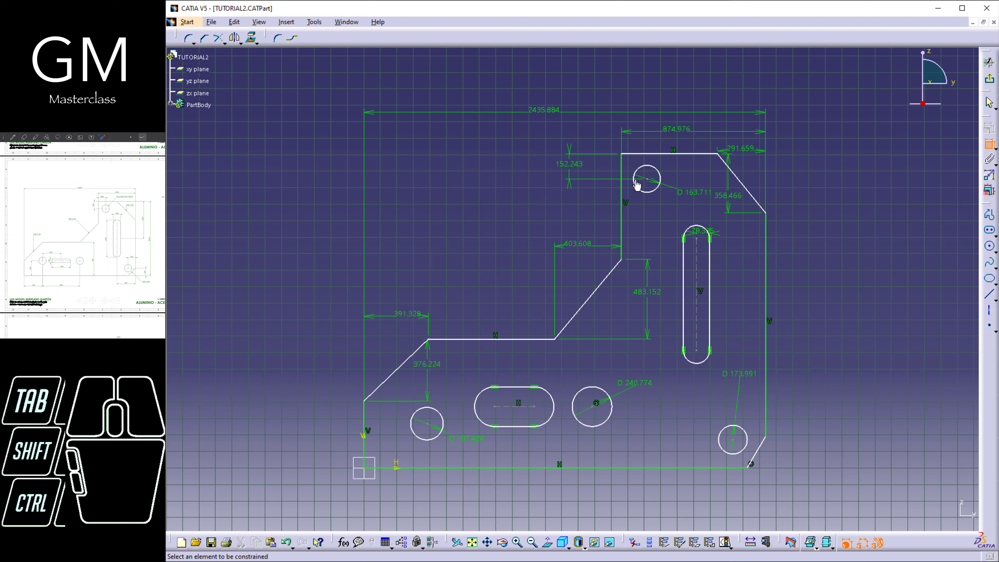
pyautogui.click(622, 170)
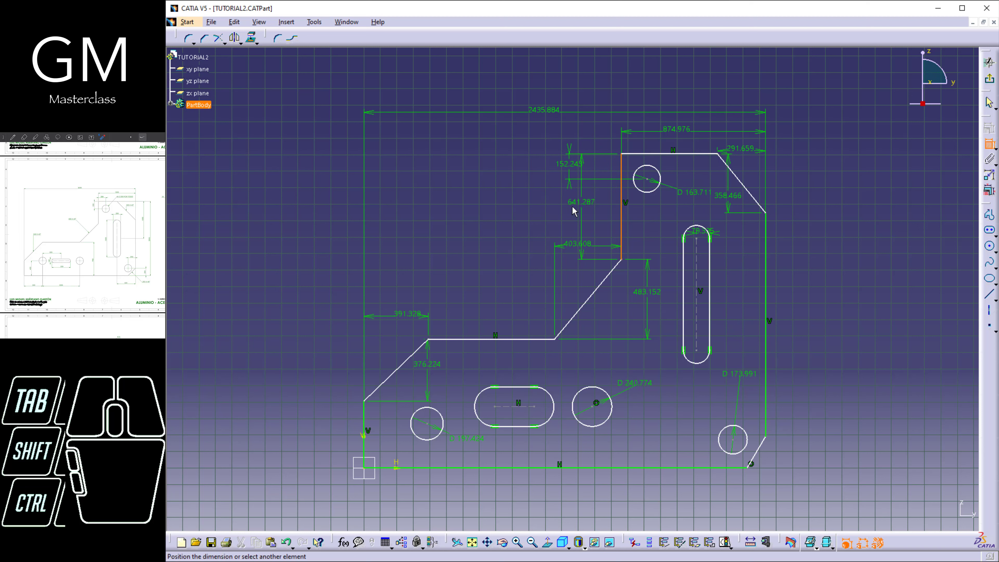
pyautogui.click(647, 179)
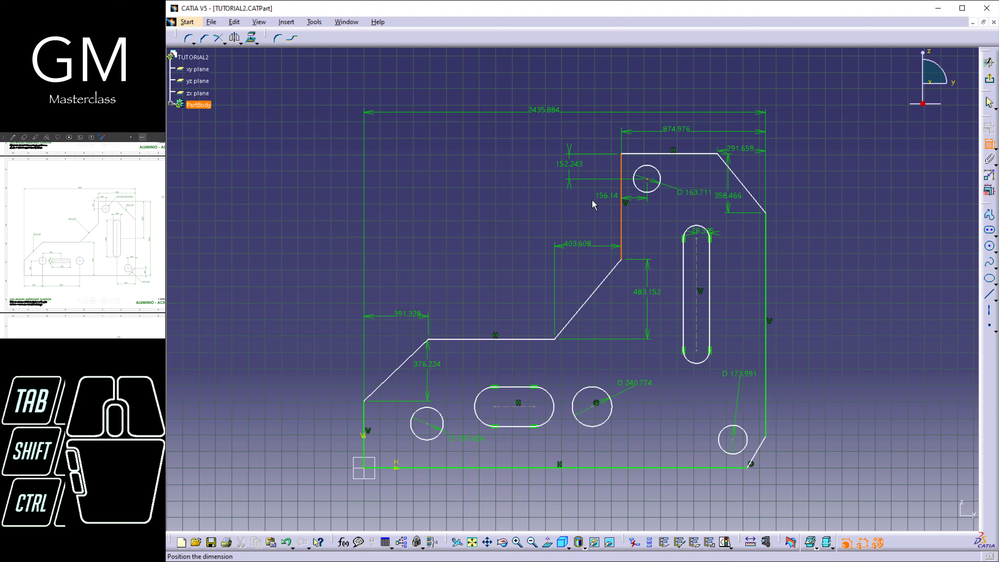
pyautogui.click(577, 206)
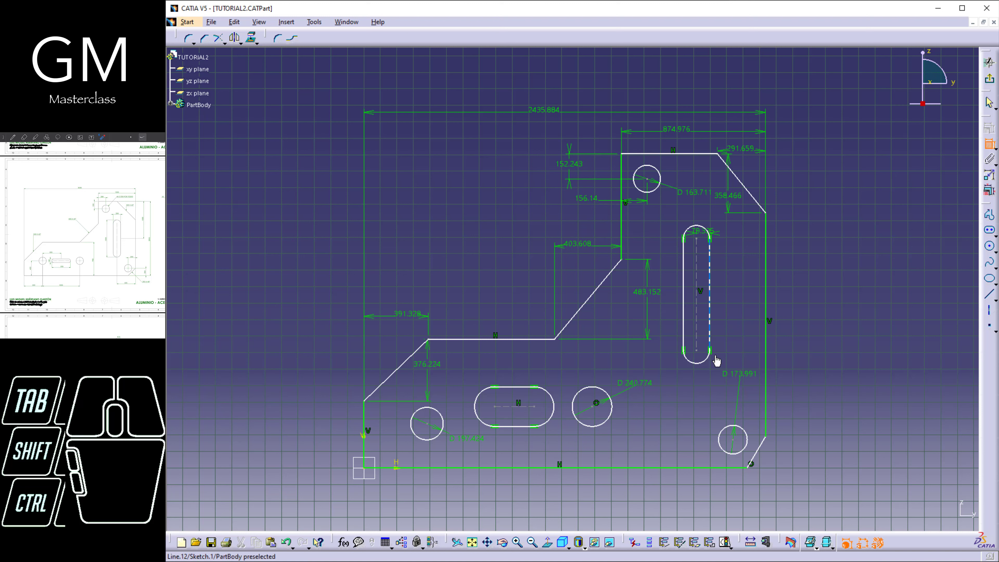
# Locate the circle near the small chamfered corner with dimensions to the adjacent outer vertical edge and the bottom edge.
pyautogui.click(733, 440)
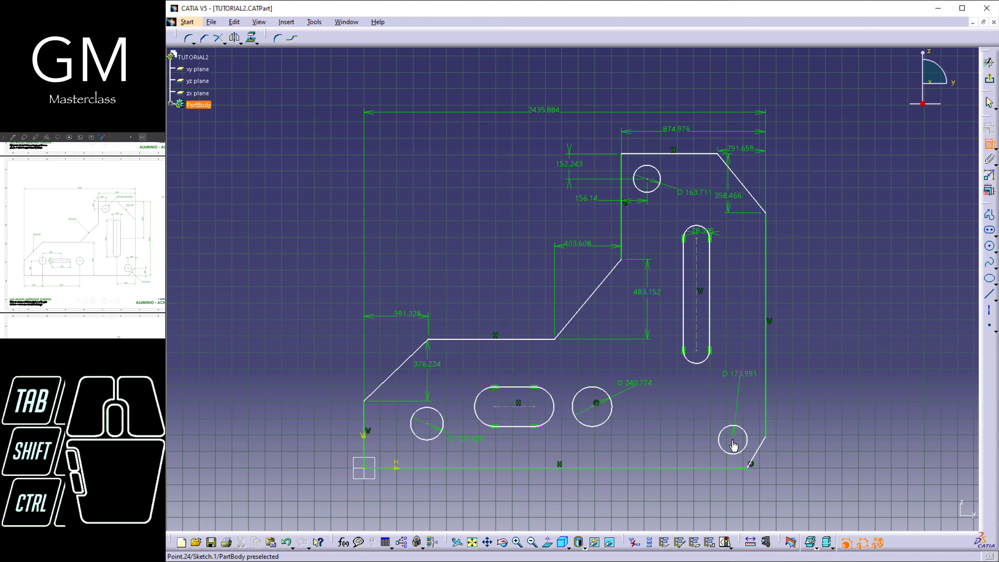
pyautogui.click(765, 430)
pyautogui.click(758, 408)
pyautogui.click(734, 441)
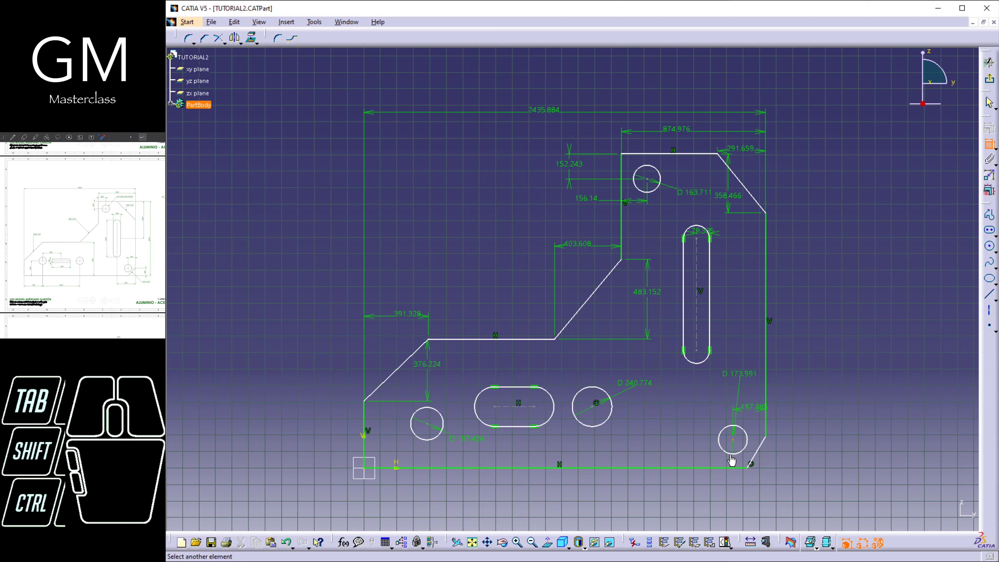
pyautogui.click(727, 468)
pyautogui.click(701, 456)
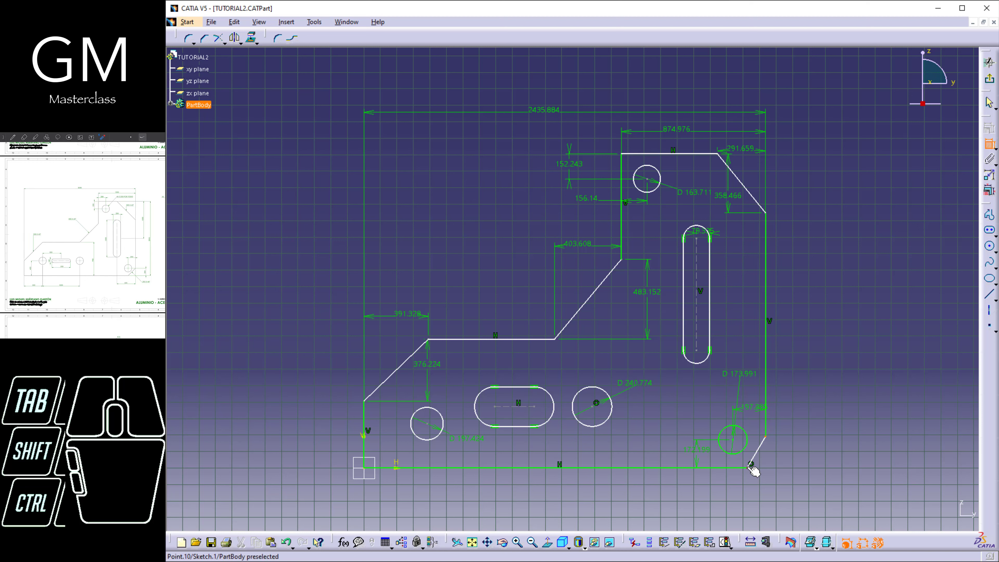
# Dimension the horizontal distance between the endpoints of the short diagonal edge at the plate's lower corner, placing it below the profile.
pyautogui.rightClick(760, 457)
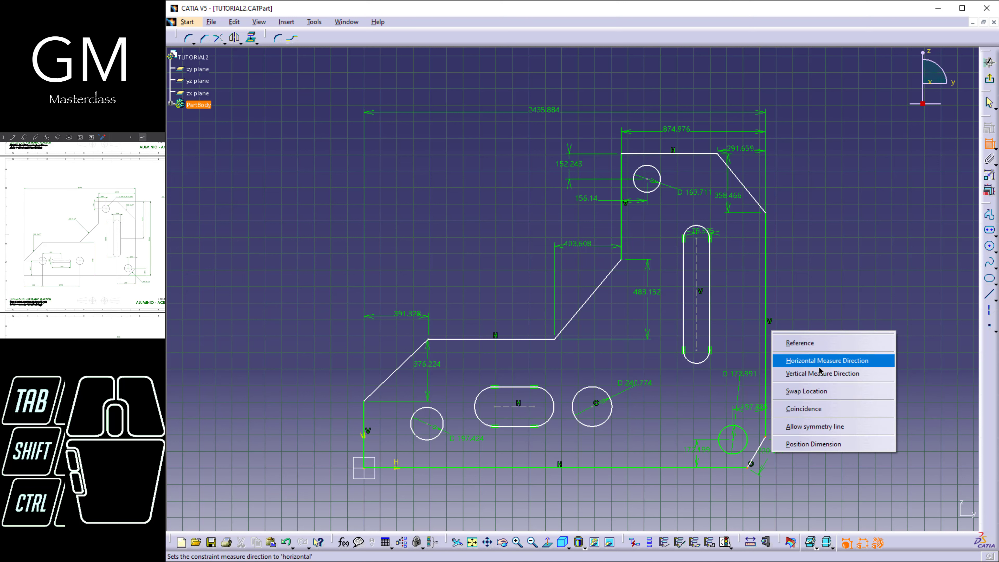
pyautogui.click(827, 361)
pyautogui.click(767, 483)
pyautogui.click(764, 442)
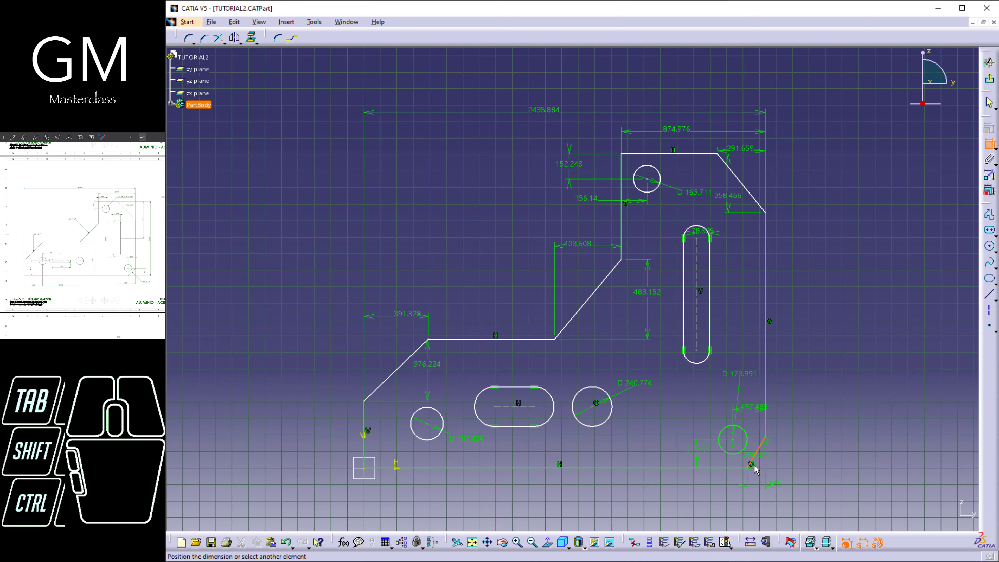
pyautogui.click(750, 465)
pyautogui.press('Escape')
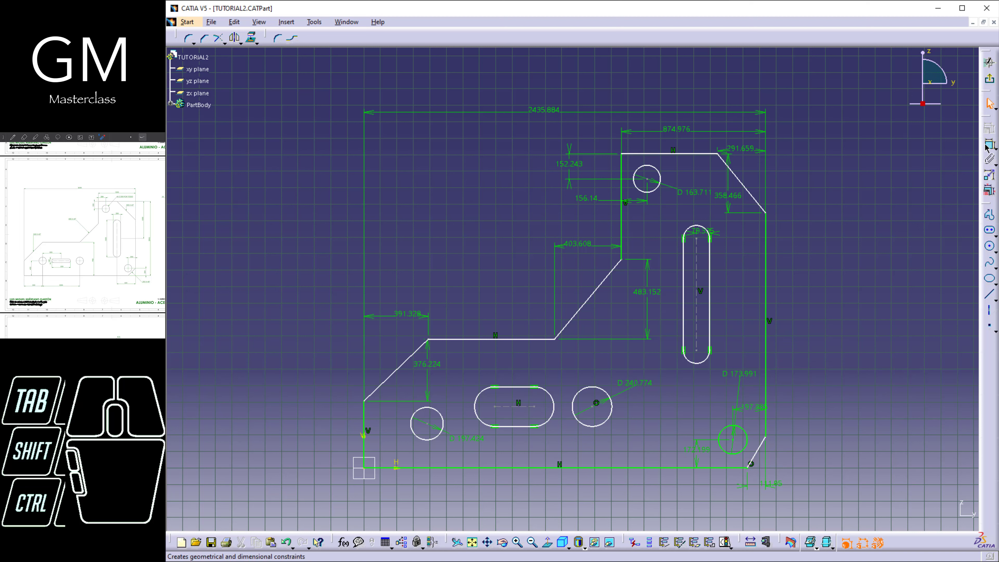
# Dimension the vertical distance between the endpoints of the lower corner's short diagonal edge, placing it outside the profile.
pyautogui.click(763, 443)
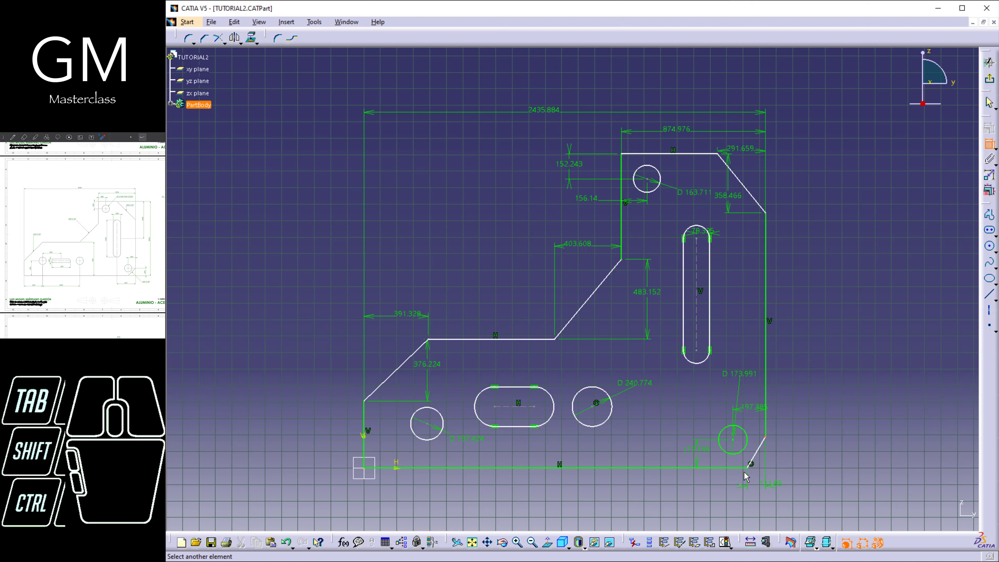
pyautogui.click(750, 464)
pyautogui.rightClick(810, 436)
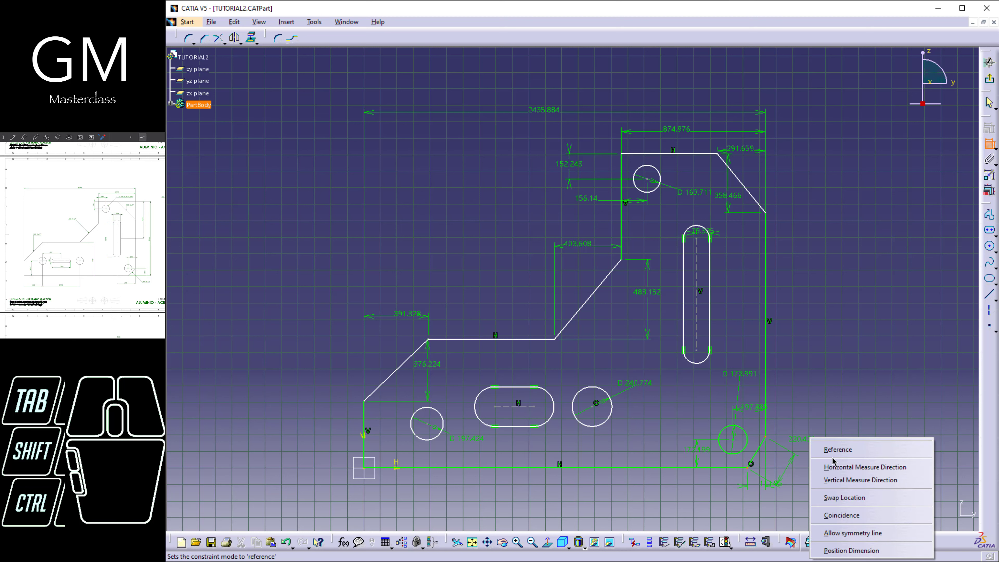
pyautogui.click(846, 479)
pyautogui.click(989, 144)
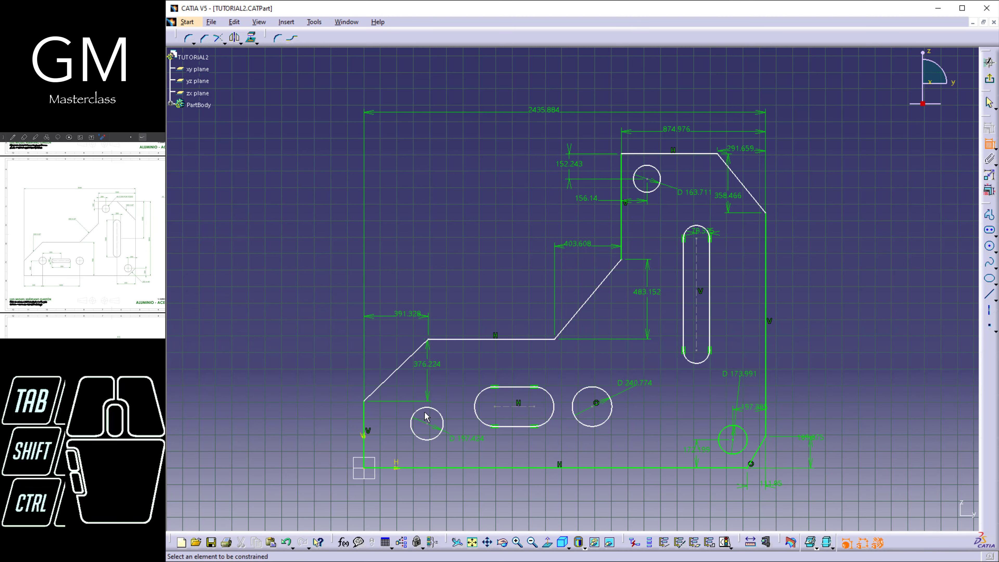
# Locate the circle nearest the origin with dimensions from its centre to the bottom edge and the vertical edge at the origin.
pyautogui.click(442, 429)
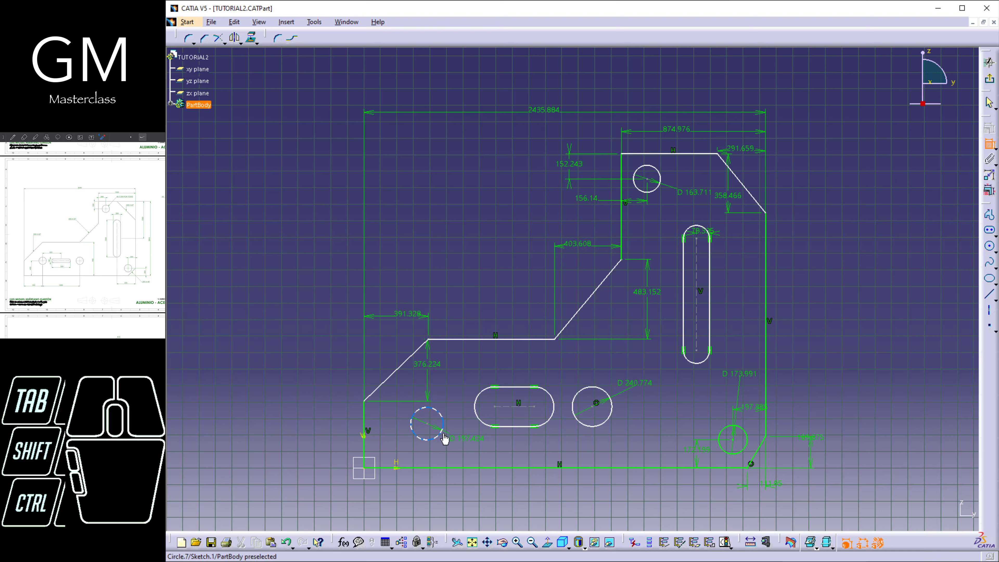
pyautogui.click(436, 467)
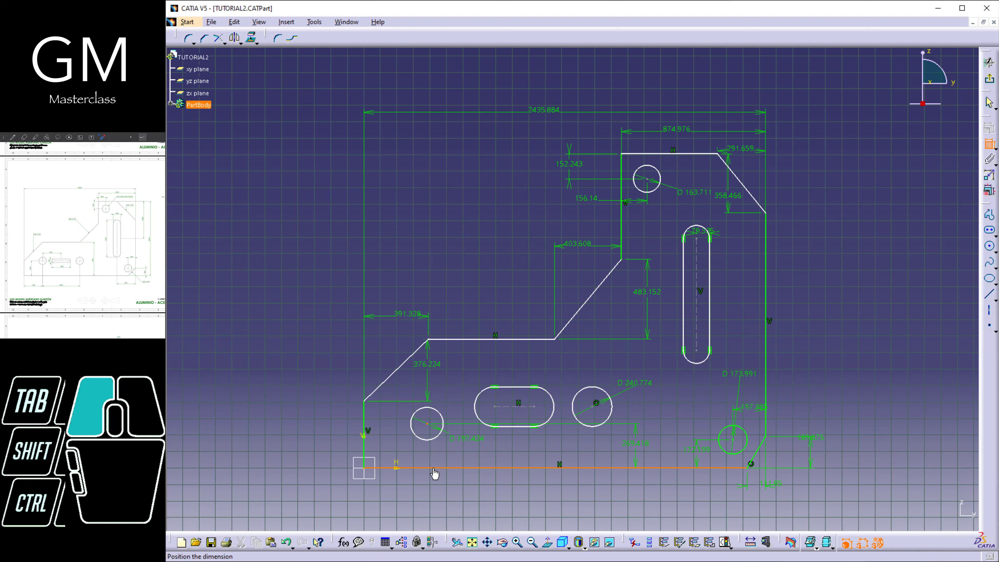
pyautogui.click(401, 453)
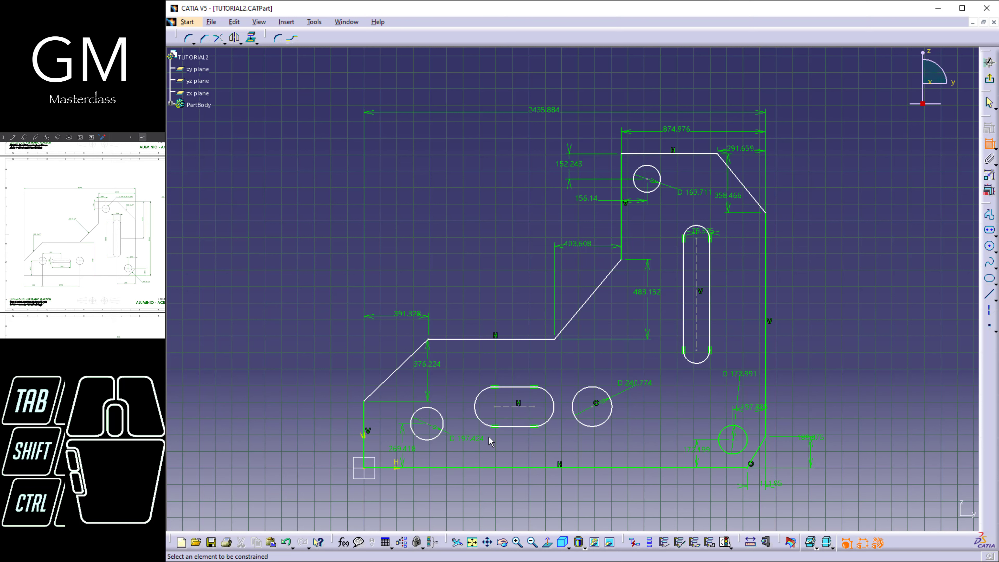
pyautogui.click(428, 430)
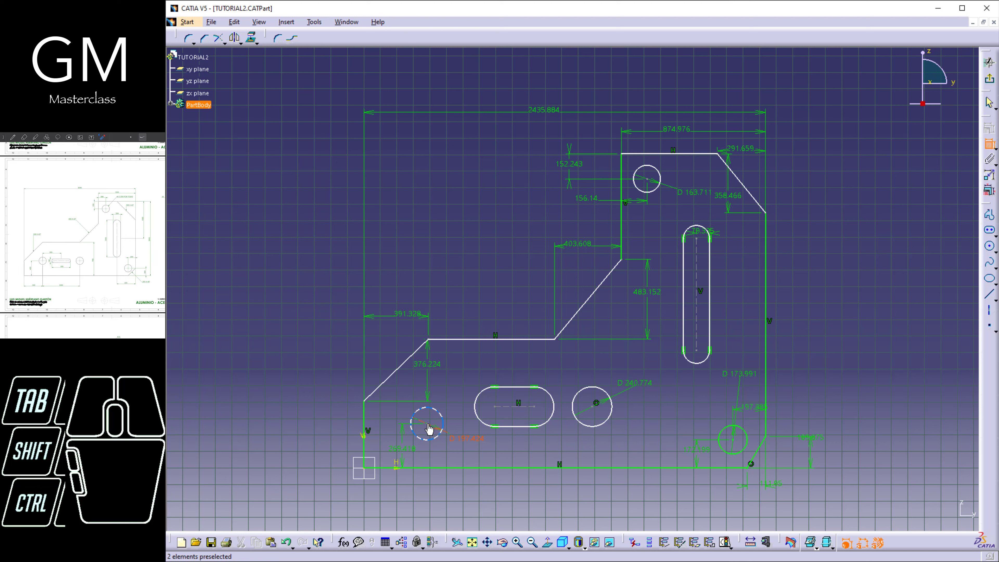
pyautogui.click(369, 425)
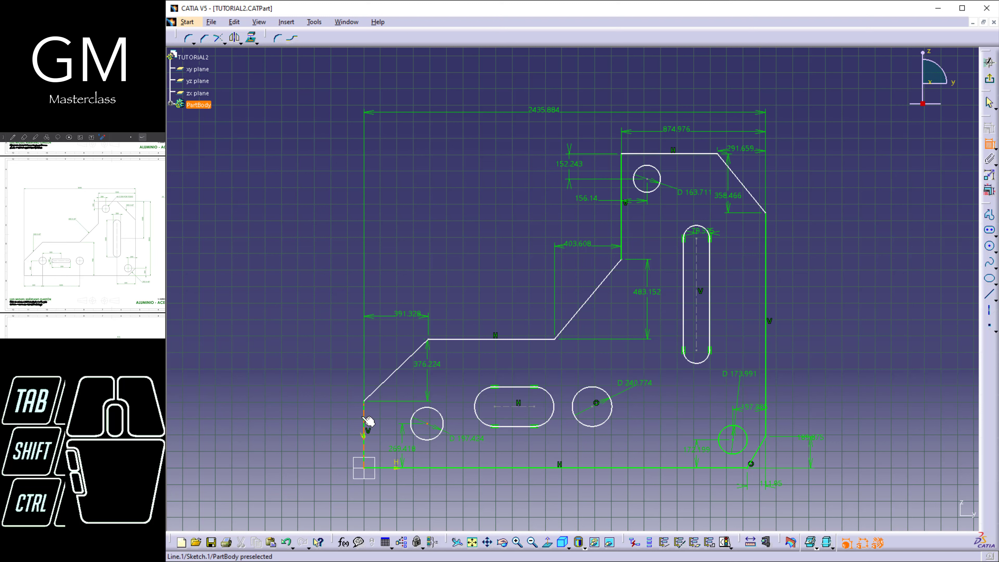
pyautogui.click(399, 508)
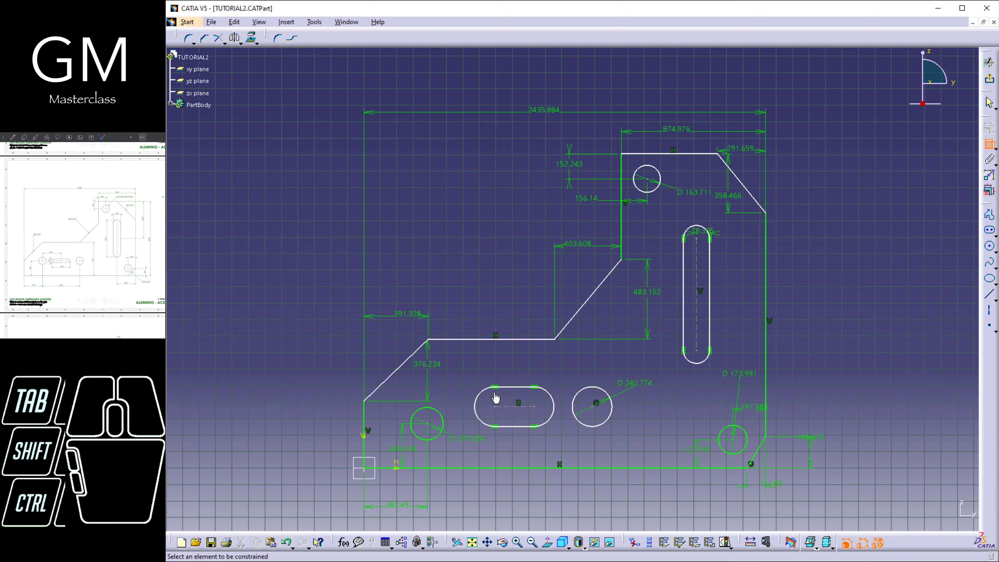
# Dimension the heights of the middle and top horizontal edges above the bottom edge, placing the overall height outside the profile.
pyautogui.click(539, 339)
pyautogui.click(554, 469)
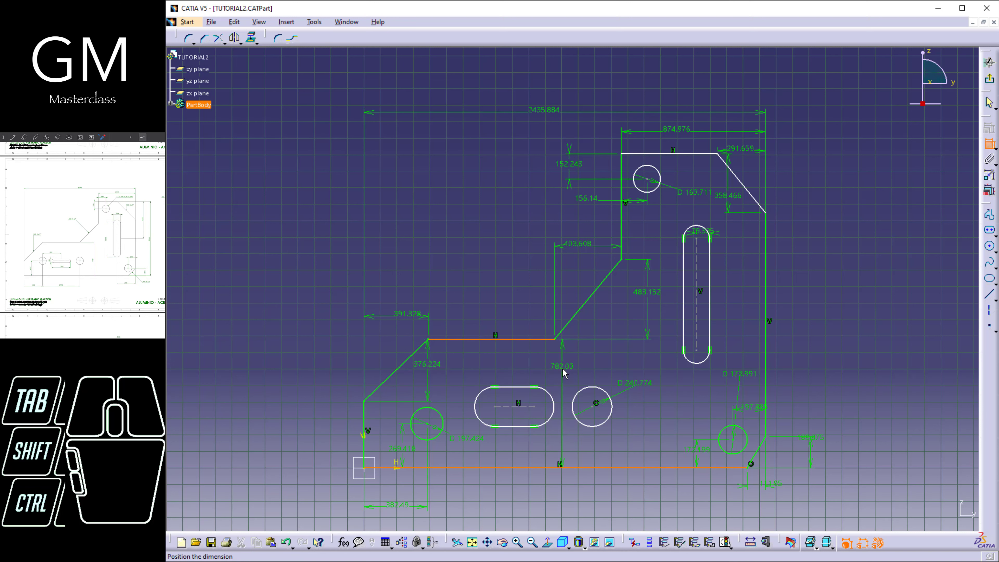
pyautogui.click(565, 370)
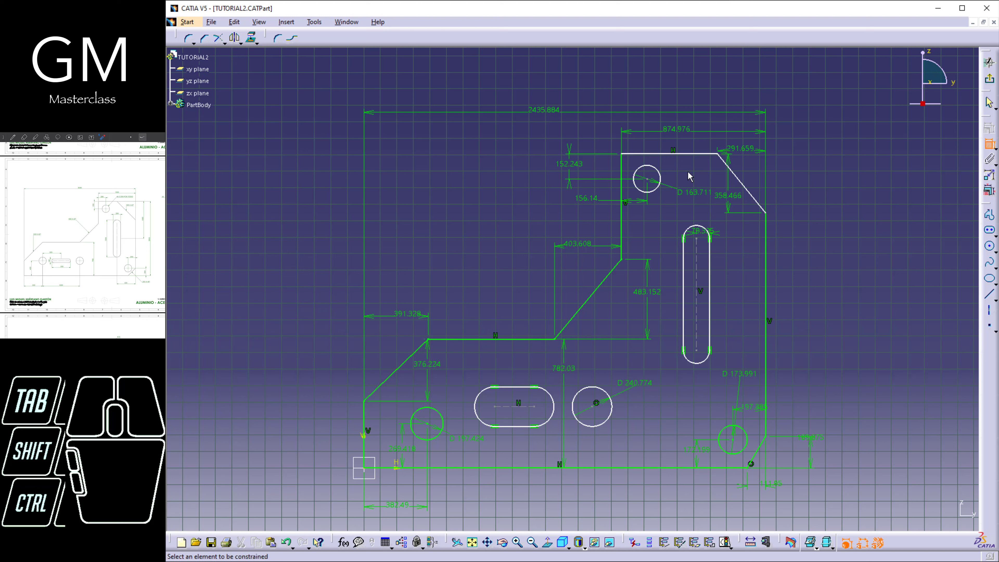
pyautogui.click(698, 154)
pyautogui.click(688, 467)
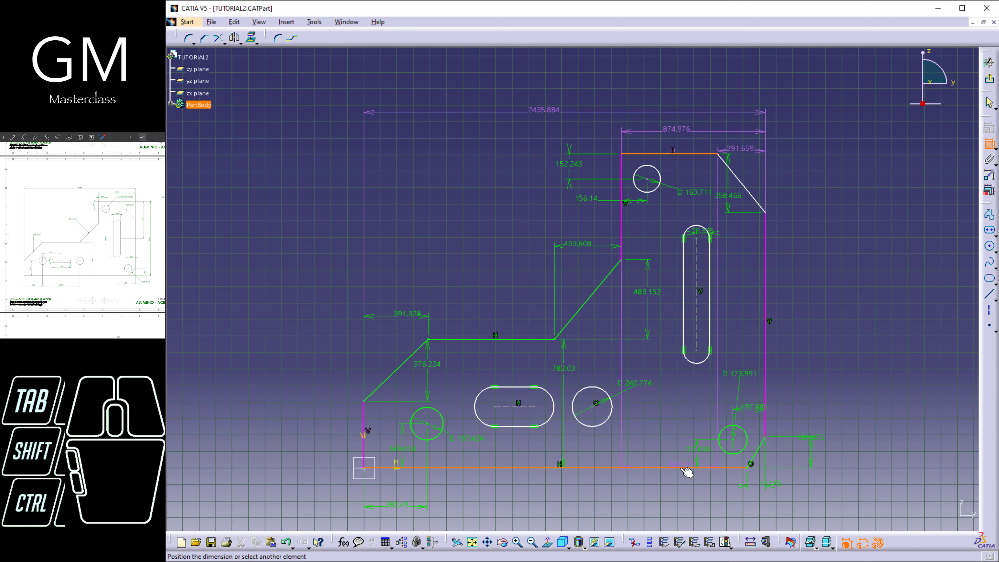
pyautogui.click(852, 311)
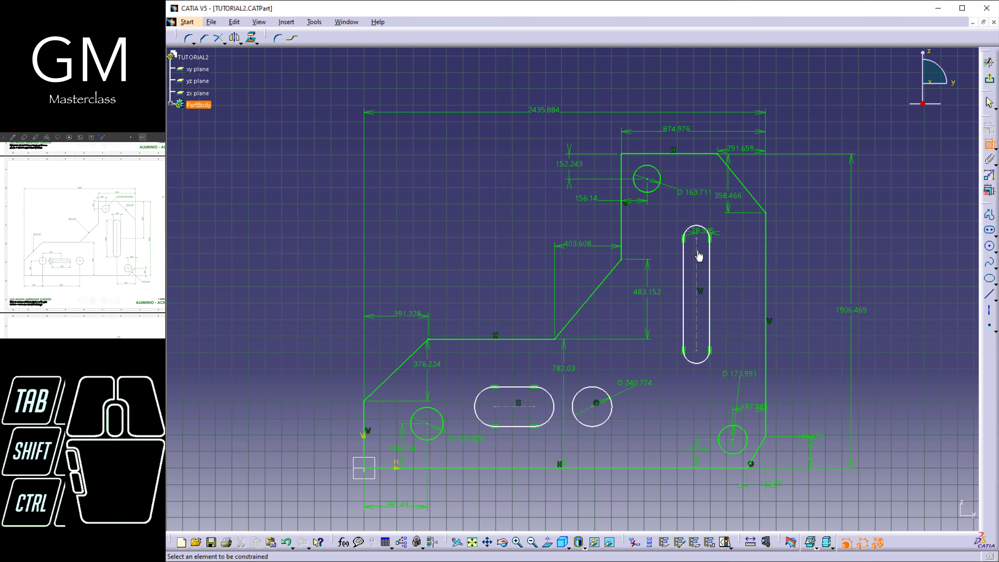
# Dimension the vertical slot's overall length between its end arcs and the distance from its centreline to the long outer vertical edge.
pyautogui.click(698, 229)
pyautogui.click(698, 371)
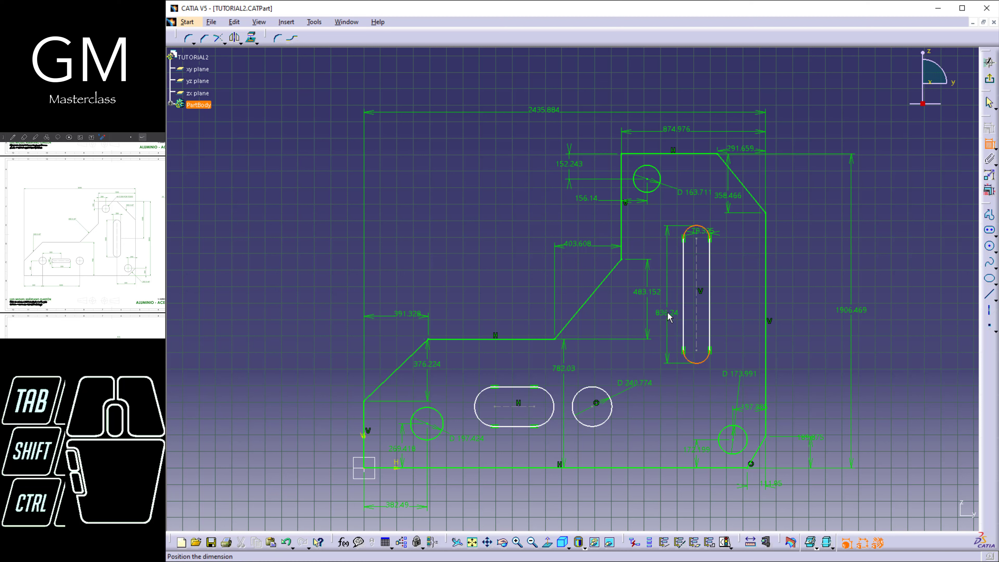
pyautogui.click(669, 313)
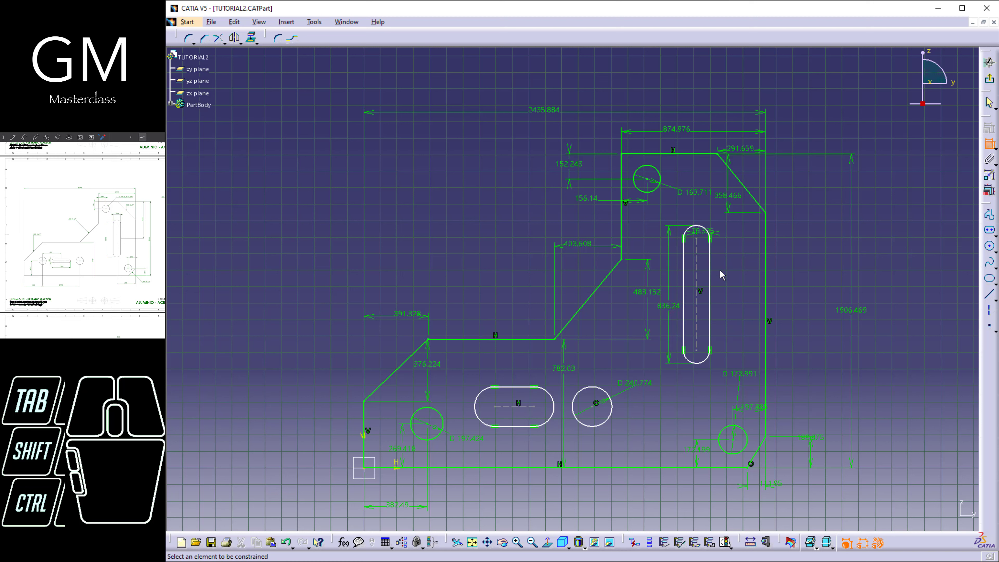
pyautogui.click(696, 301)
pyautogui.click(767, 301)
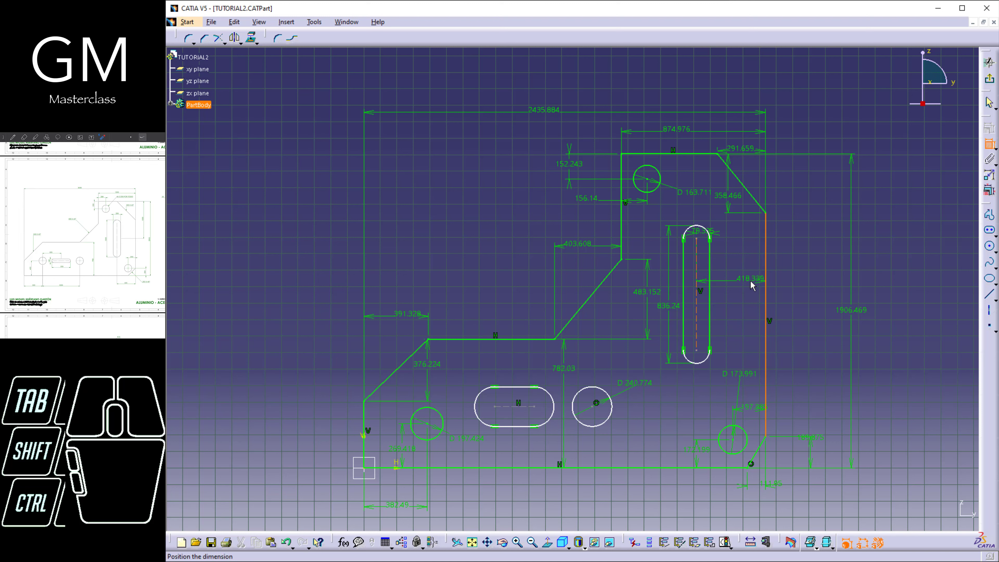
pyautogui.click(741, 303)
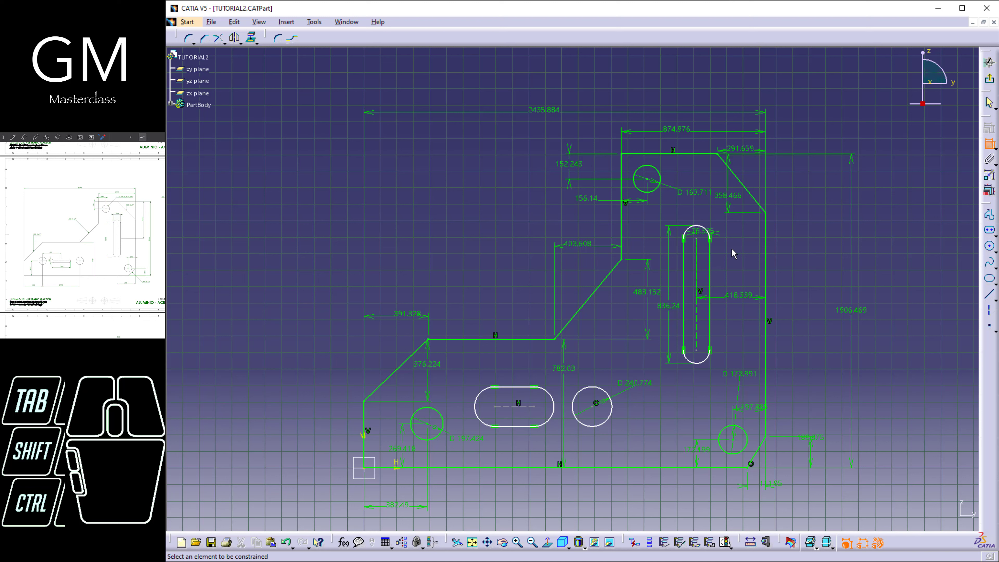
pyautogui.press('Escape')
# Shift the vertical slot slightly downward and draw a short horizontal axis from the middle of its centreline to its outer side.
pyautogui.moveTo(698, 226)
pyautogui.mouseDown()
pyautogui.moveTo(698, 208)
pyautogui.moveTo(701, 240)
pyautogui.mouseUp()
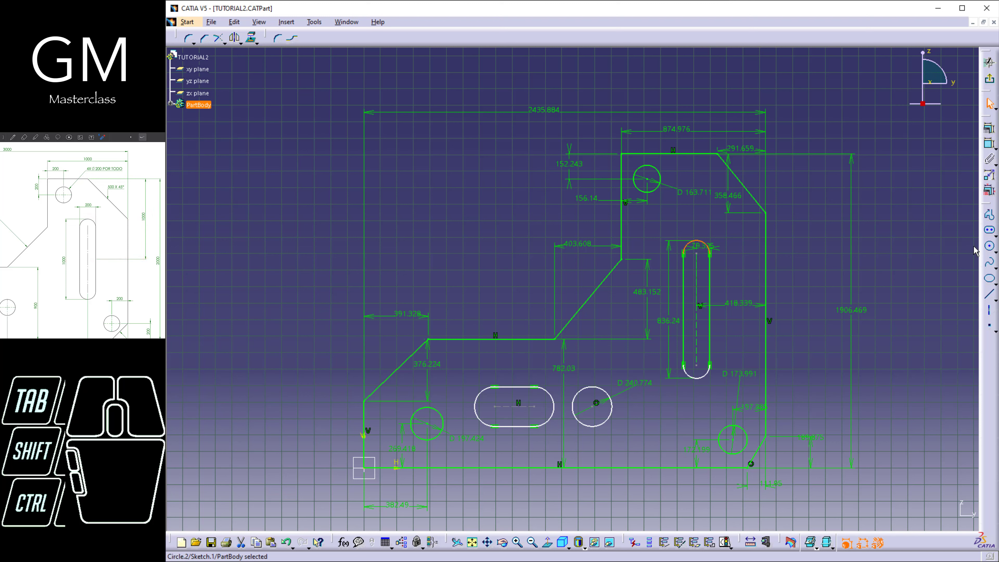
pyautogui.click(989, 310)
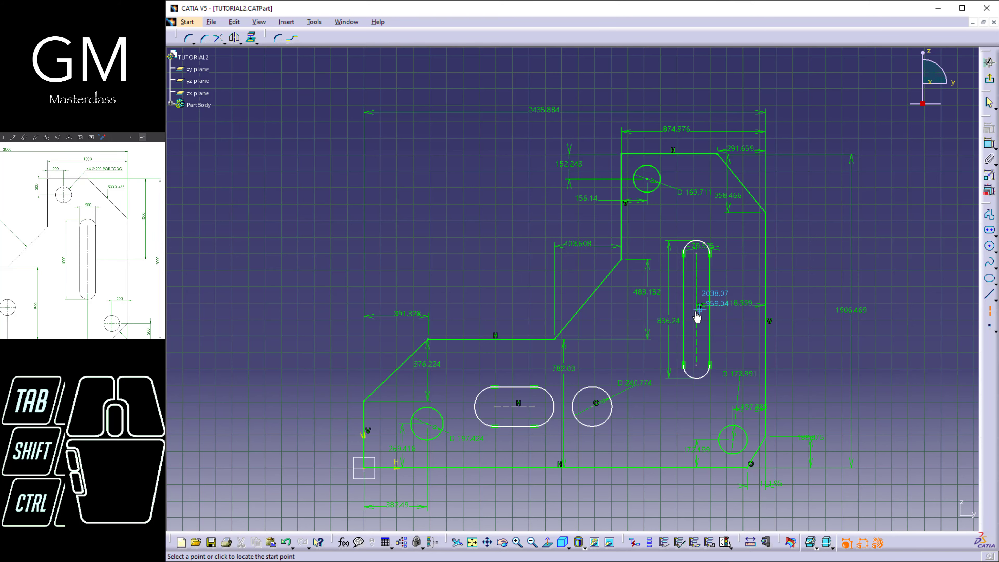
pyautogui.moveTo(696, 338); pyautogui.dragTo(710, 279, button='middle')
pyautogui.moveTo(874, 340)
pyautogui.mouseDown(button='middle')
pyautogui.moveTo(445, 306)
pyautogui.moveTo(466, 270)
pyautogui.moveTo(504, 278)
pyautogui.mouseUp(button='middle')
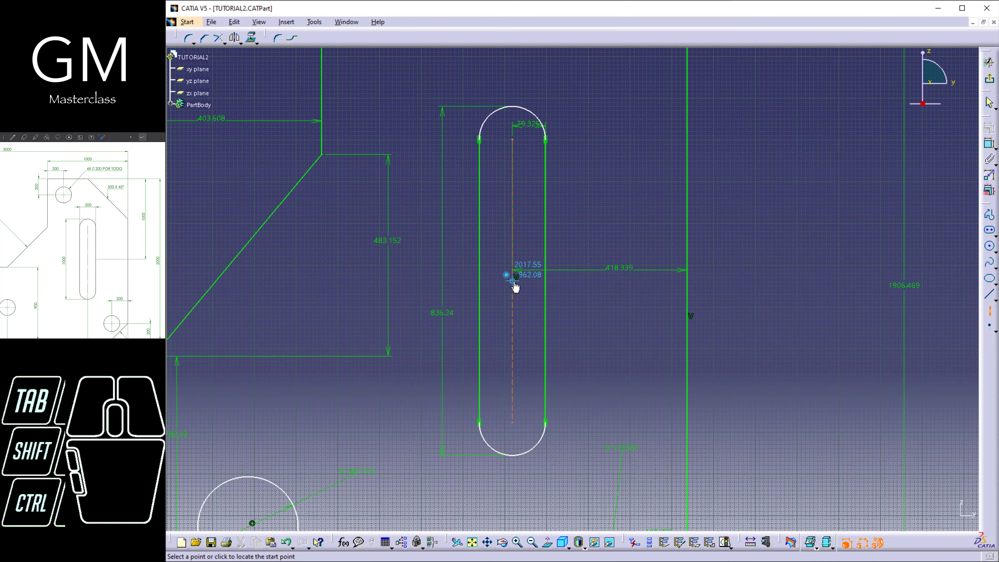
pyautogui.click(512, 280)
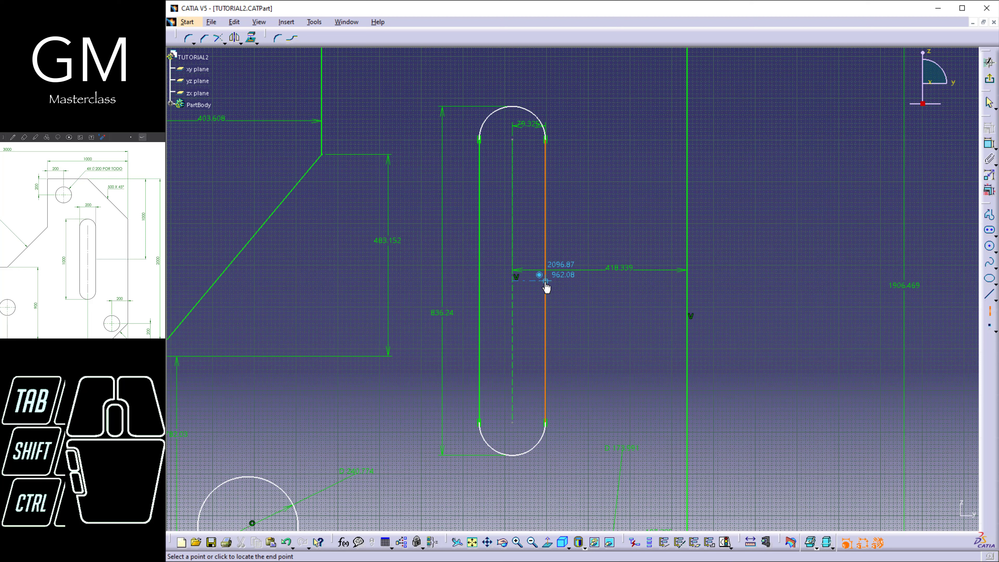
pyautogui.click(545, 281)
pyautogui.click(573, 298)
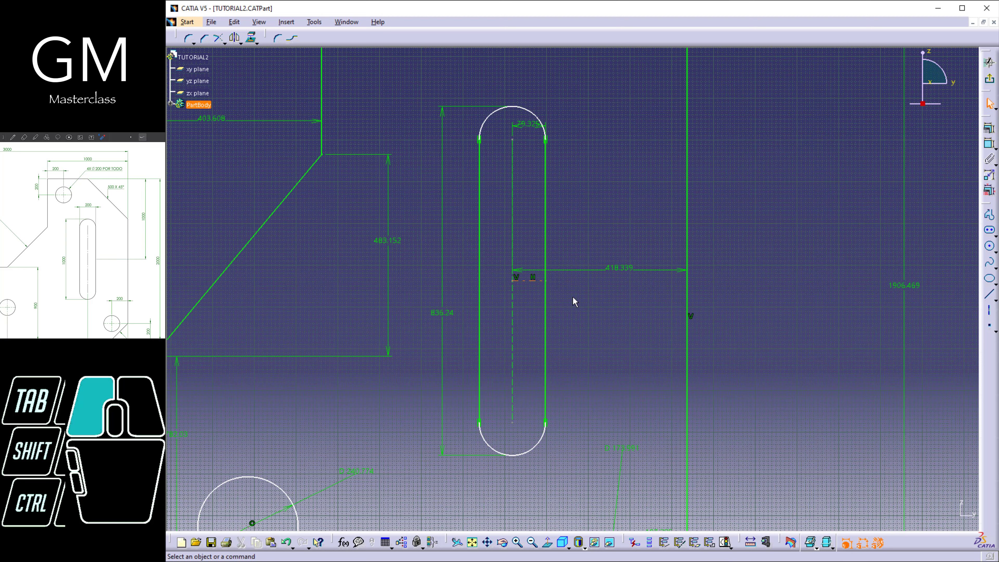
# Dimension the vertical distance from the top edge to the vertical slot's short horizontal axis, placing it outside the profile.
pyautogui.scroll(-2, 573, 298)
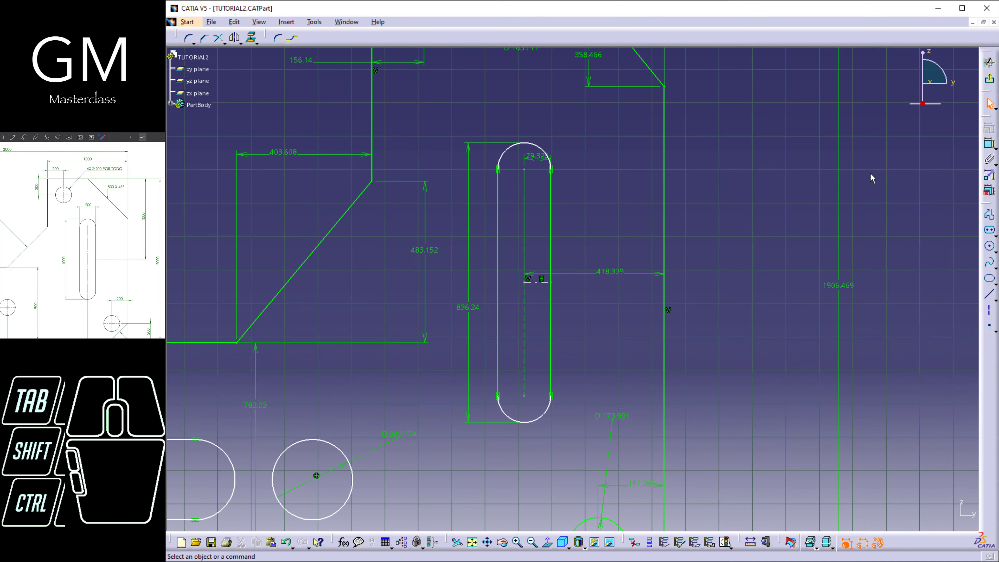
pyautogui.click(990, 143)
pyautogui.moveTo(695, 174); pyautogui.dragTo(676, 220, button='middle')
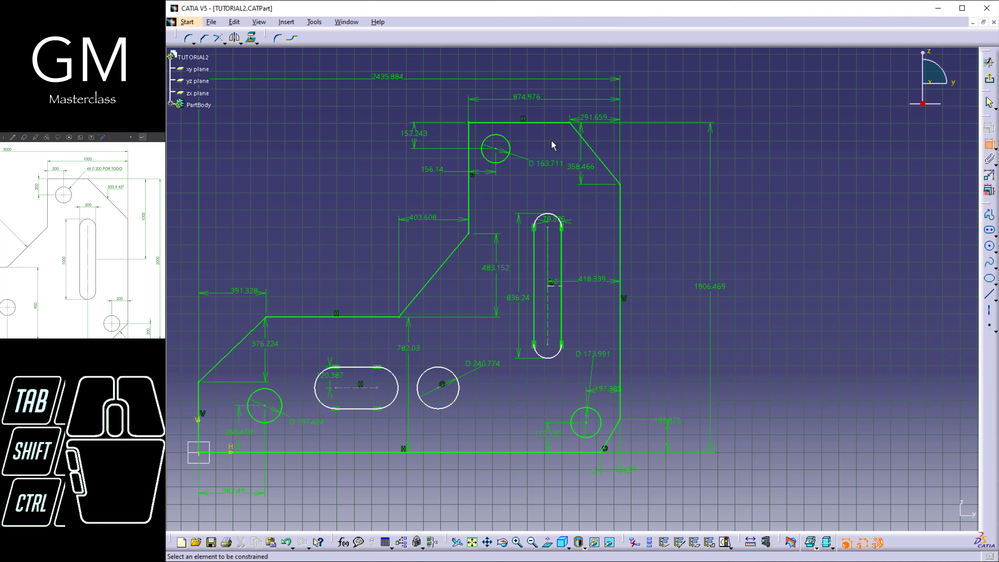
pyautogui.click(539, 123)
pyautogui.click(559, 285)
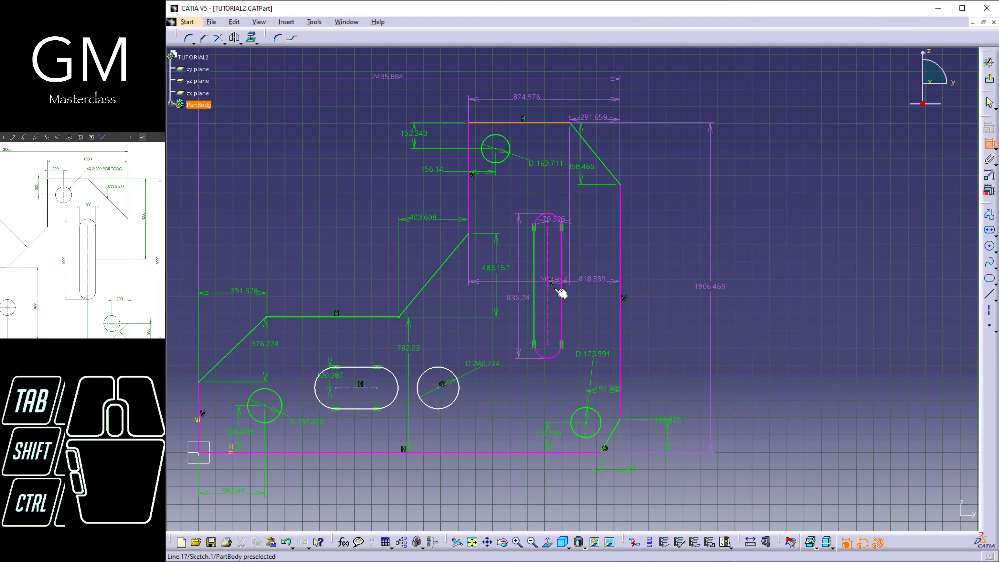
pyautogui.click(662, 207)
pyautogui.moveTo(458, 269); pyautogui.dragTo(622, 245, button='middle')
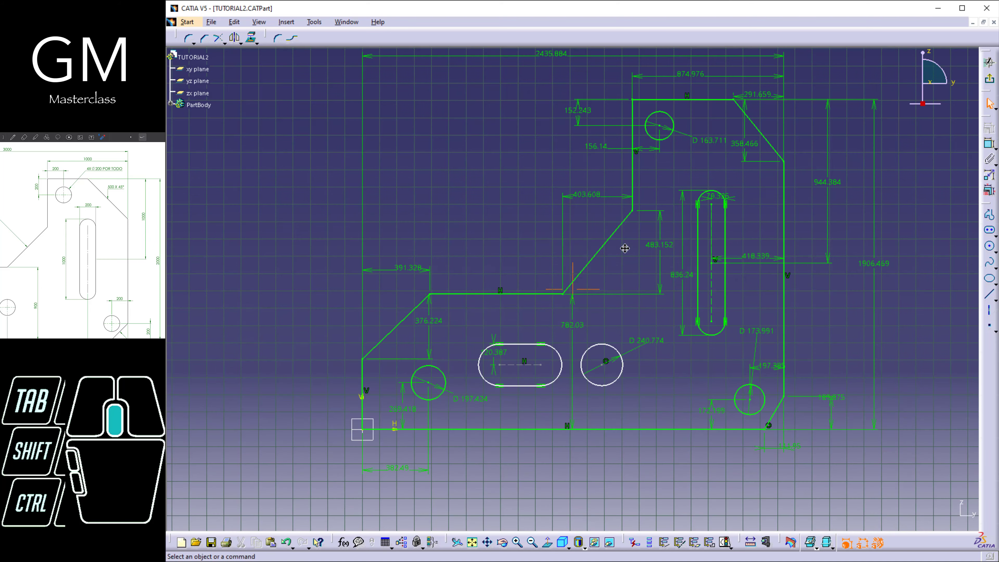
pyautogui.moveTo(554, 295); pyautogui.dragTo(573, 259, button='middle')
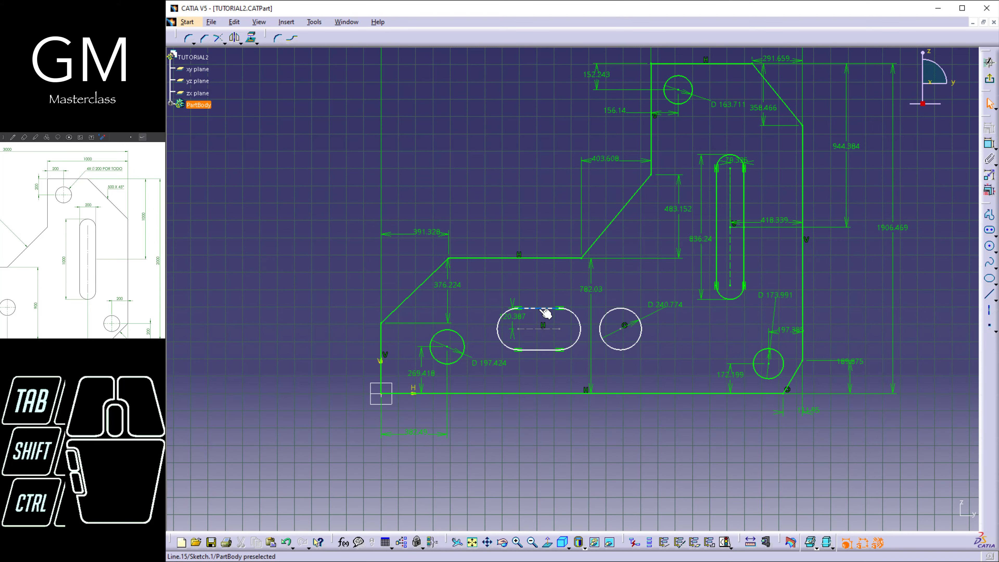
pyautogui.click(499, 328)
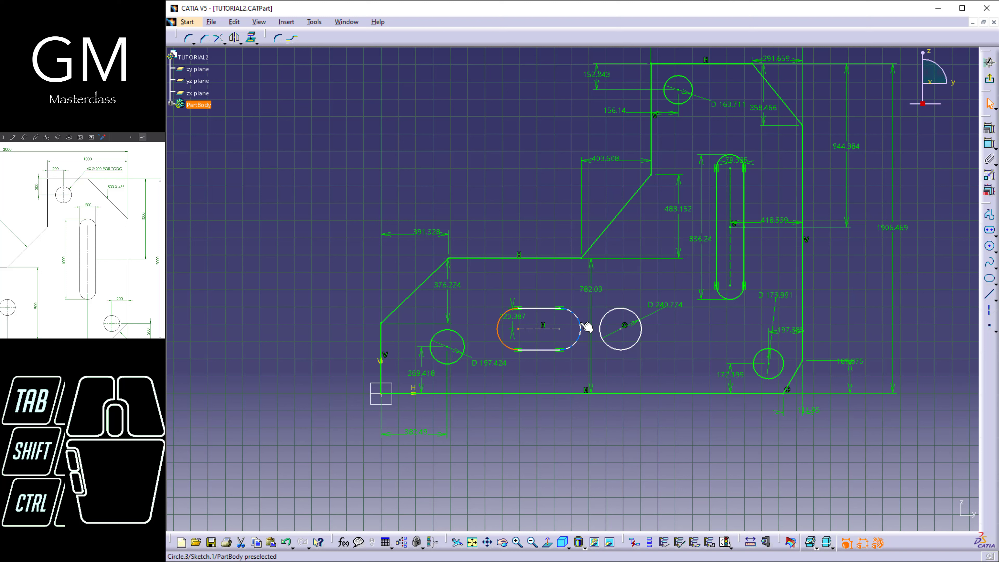
pyautogui.click(582, 323)
pyautogui.click(576, 288)
# Dimension the horizontal slot's overall length between its end arcs and its centreline's height above the bottom edge.
pyautogui.click(989, 144)
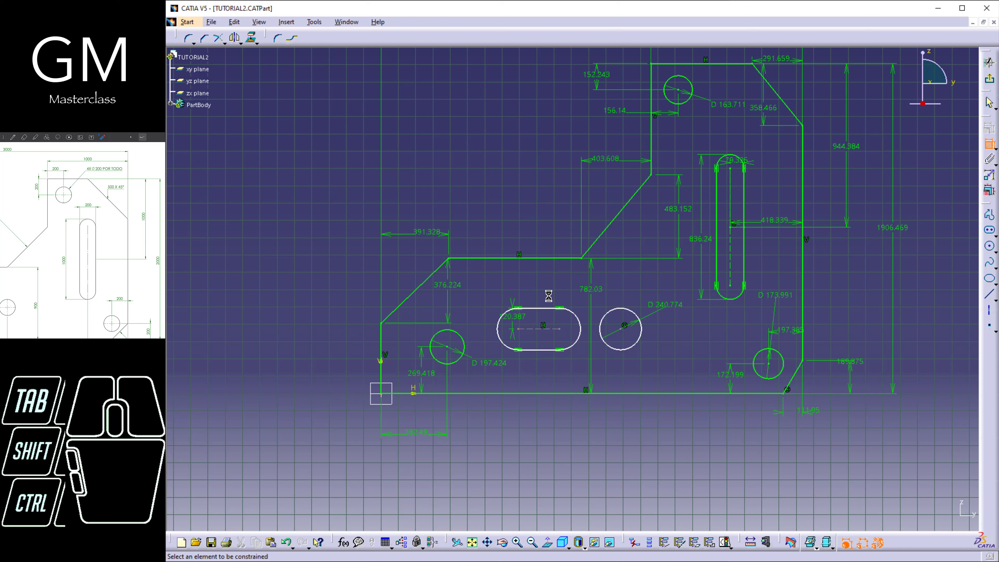
pyautogui.click(499, 339)
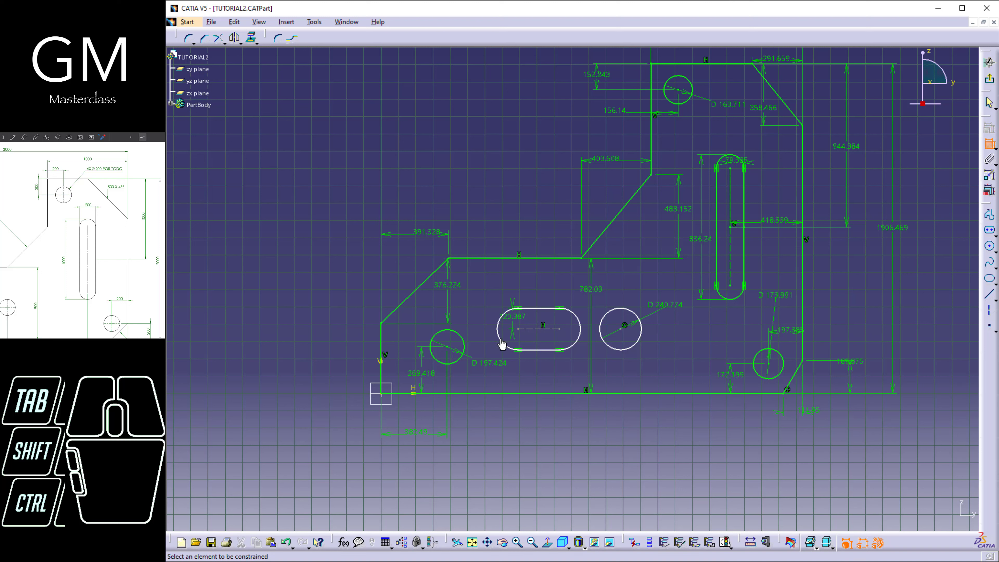
pyautogui.click(581, 332)
pyautogui.click(541, 286)
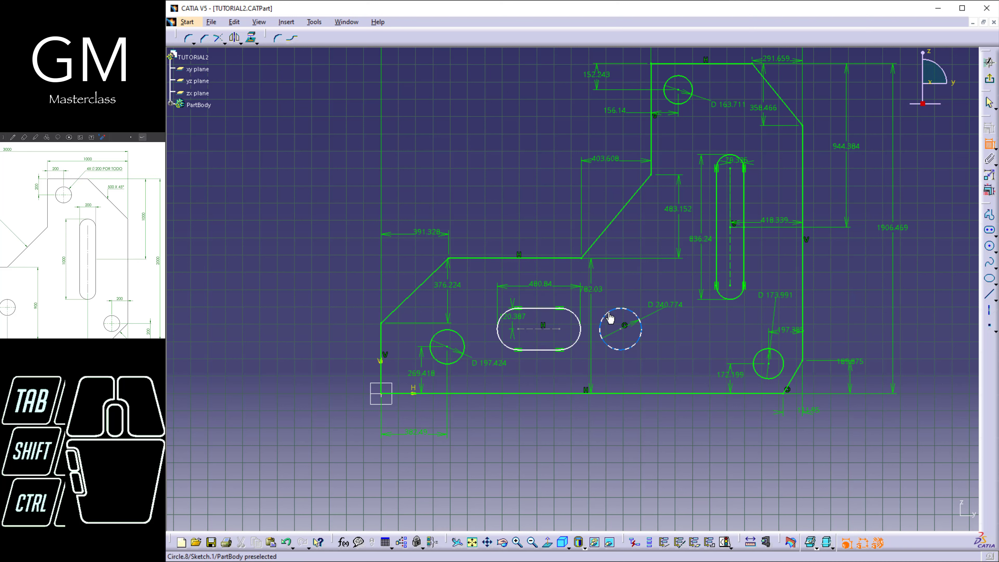
pyautogui.click(538, 332)
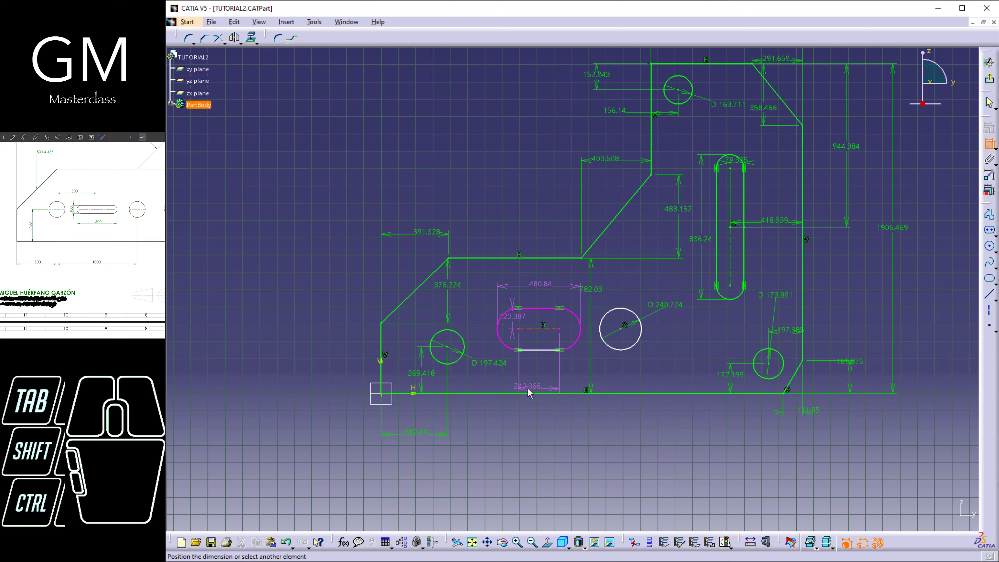
pyautogui.click(536, 394)
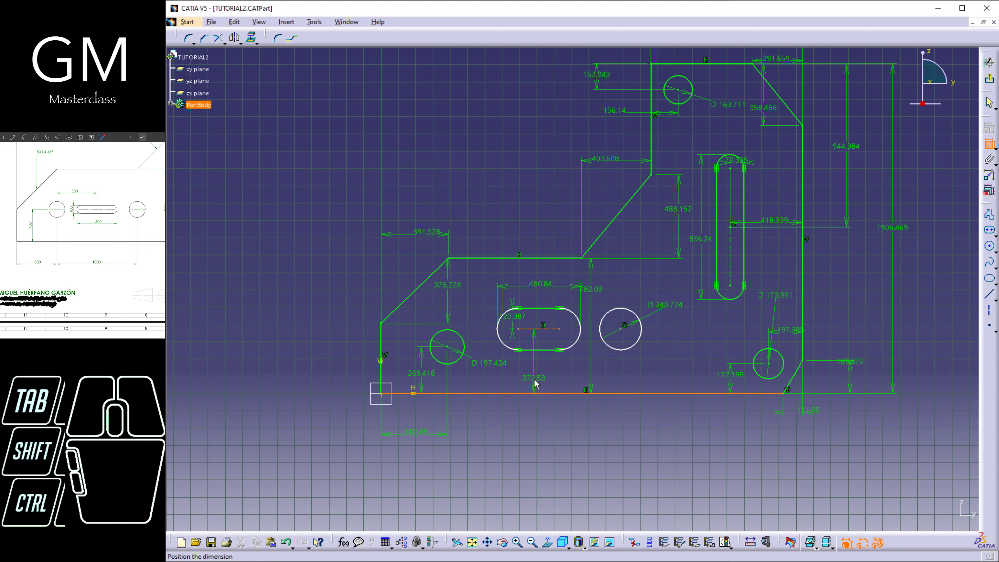
pyautogui.click(536, 373)
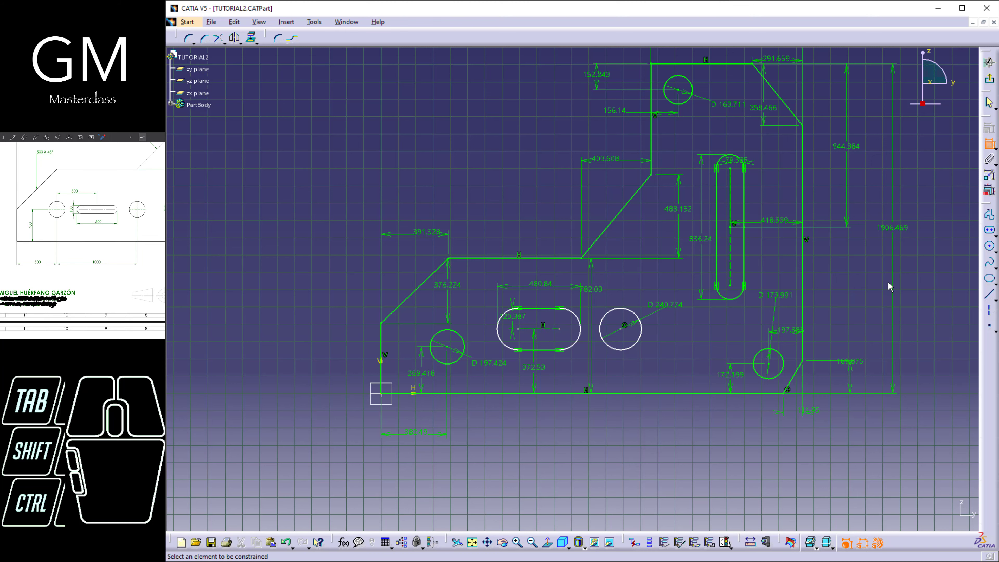
# Draw a vertical axis across the middle of the horizontal slot, from its lower to its upper straight side.
pyautogui.moveTo(526, 413)
pyautogui.mouseDown(button='middle')
pyautogui.moveTo(576, 281)
pyautogui.moveTo(718, 339)
pyautogui.moveTo(642, 335)
pyautogui.mouseUp(button='middle')
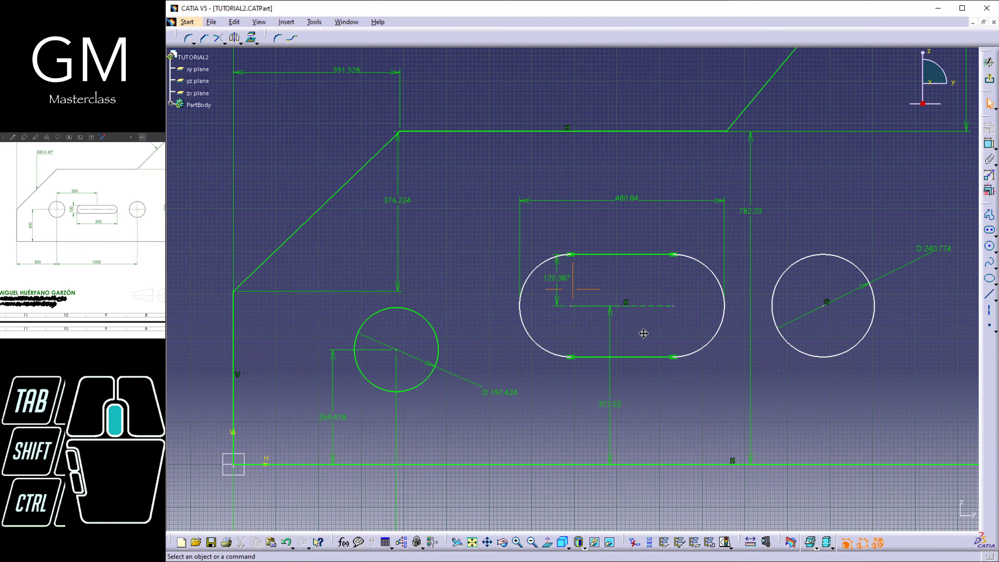
pyautogui.click(989, 311)
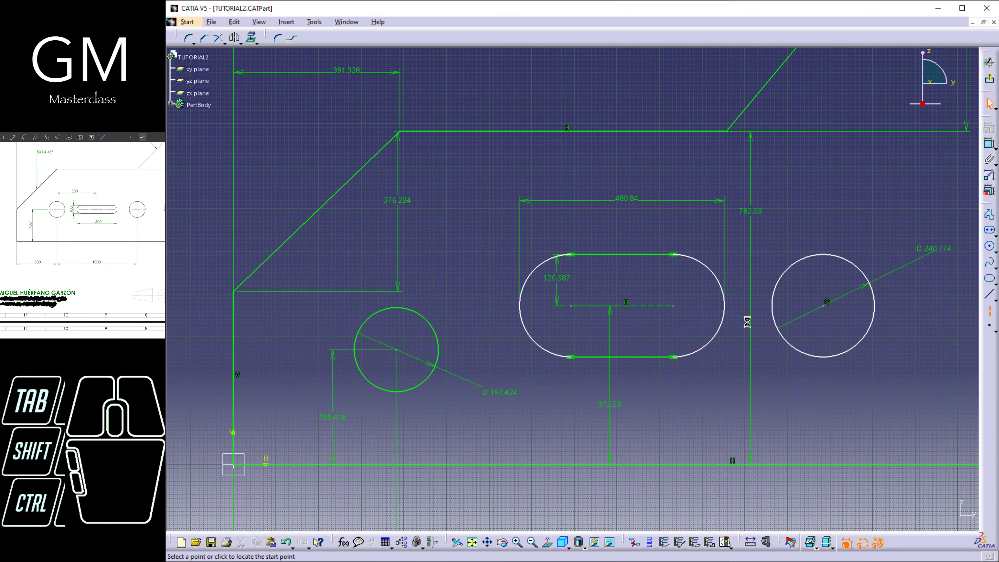
pyautogui.click(622, 357)
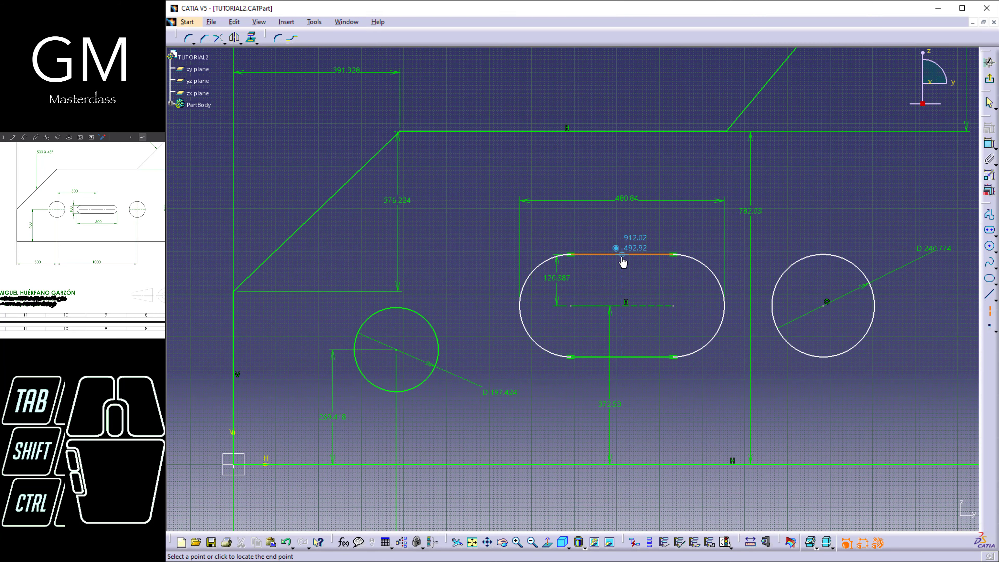
pyautogui.click(622, 256)
pyautogui.click(657, 279)
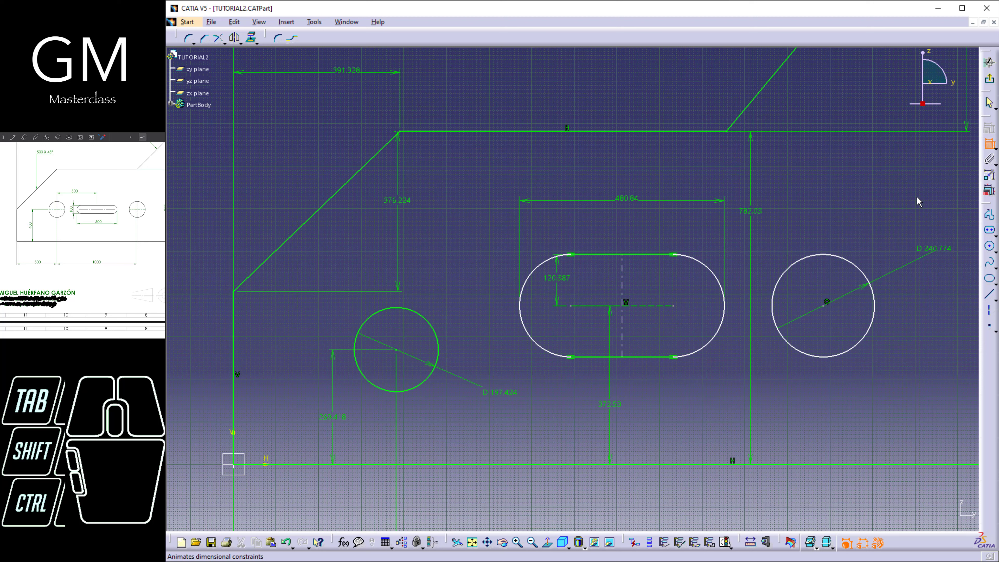
# Dimension the horizontal distance from the circle nearest the origin to the horizontal slot's vertical axis, placing it below the bottom edge.
pyautogui.click(623, 272)
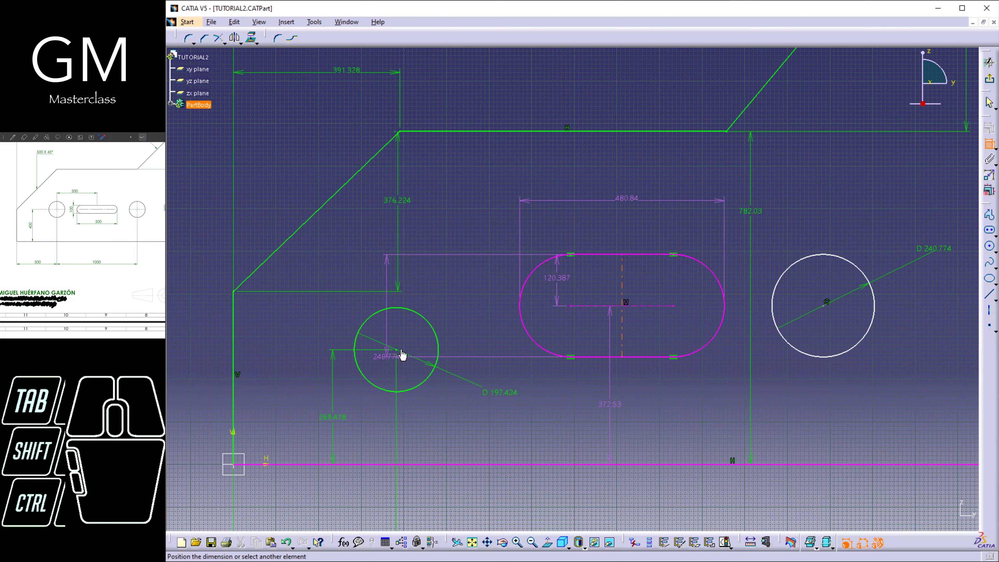
pyautogui.click(397, 351)
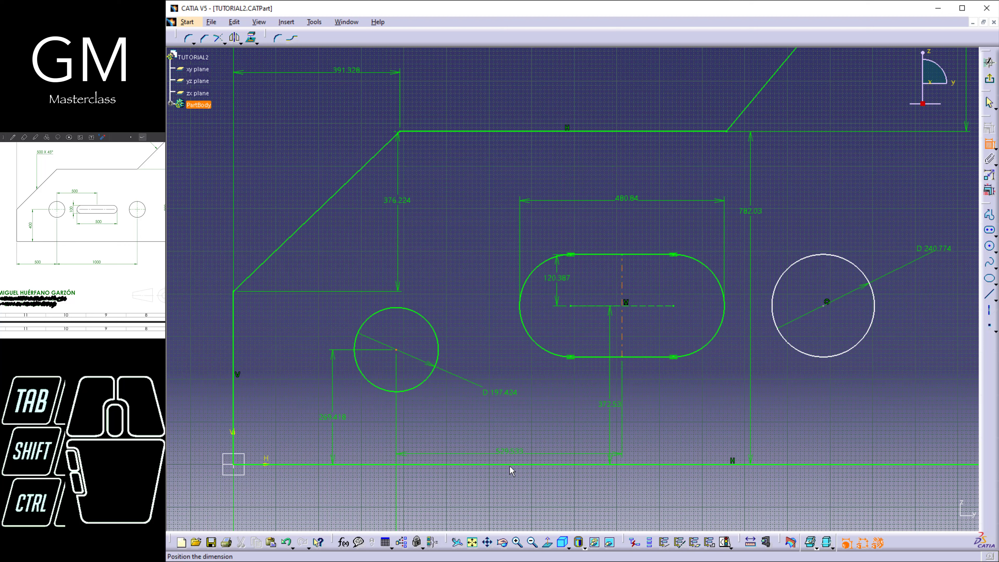
pyautogui.click(511, 498)
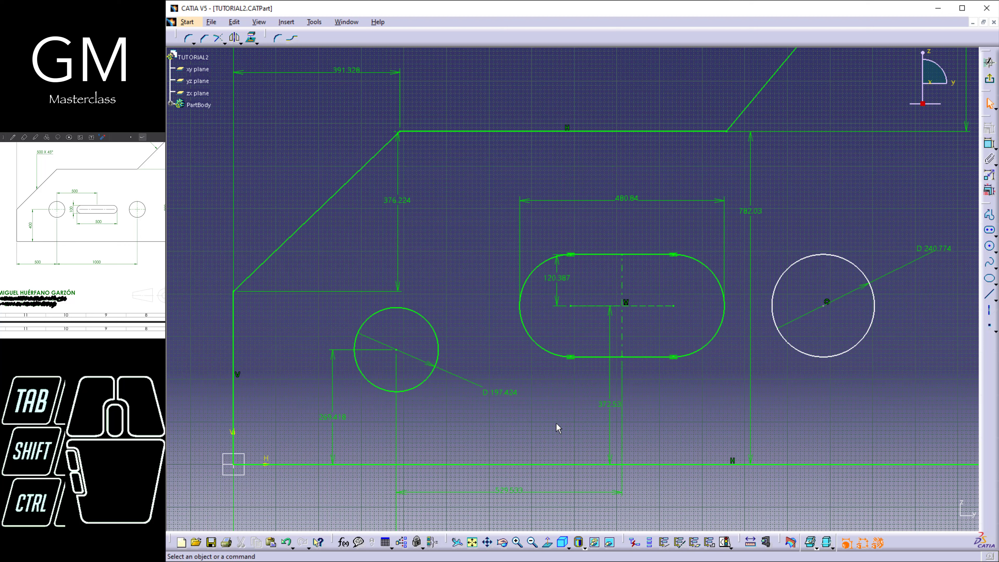
# Dimension the horizontal distance between the centres of the circles flanking the horizontal slot, placing it below the bottom edge.
pyautogui.click(987, 143)
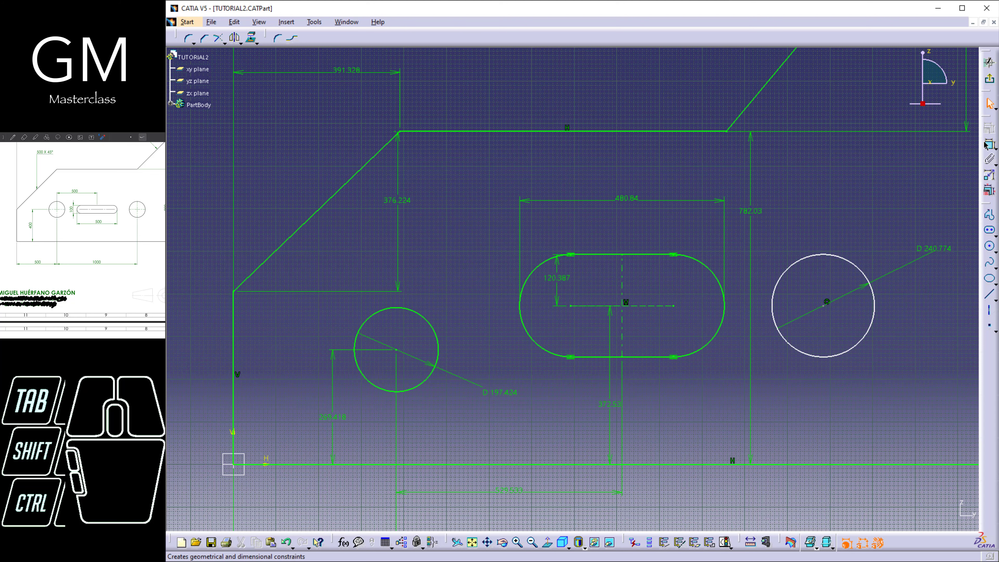
pyautogui.click(824, 306)
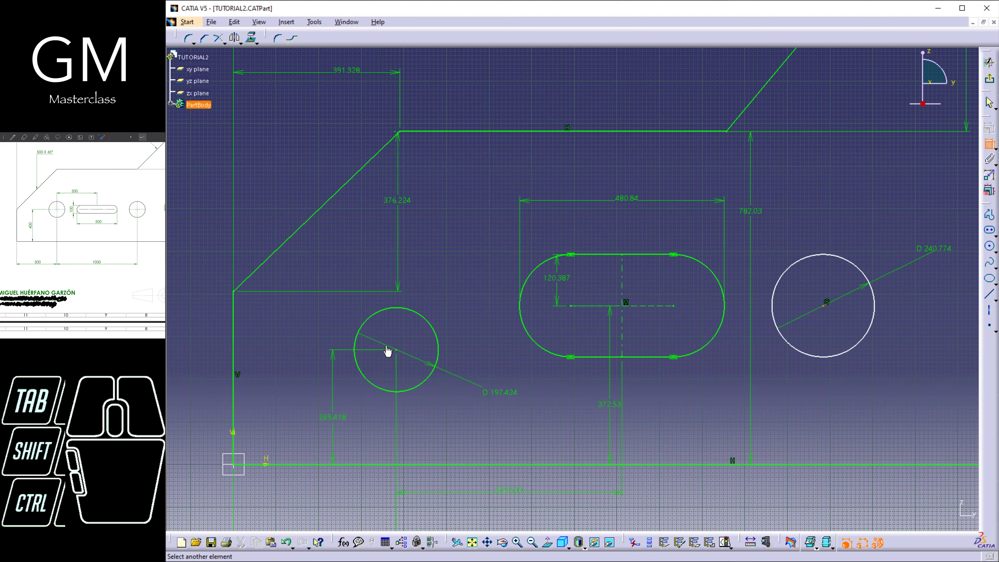
pyautogui.click(397, 351)
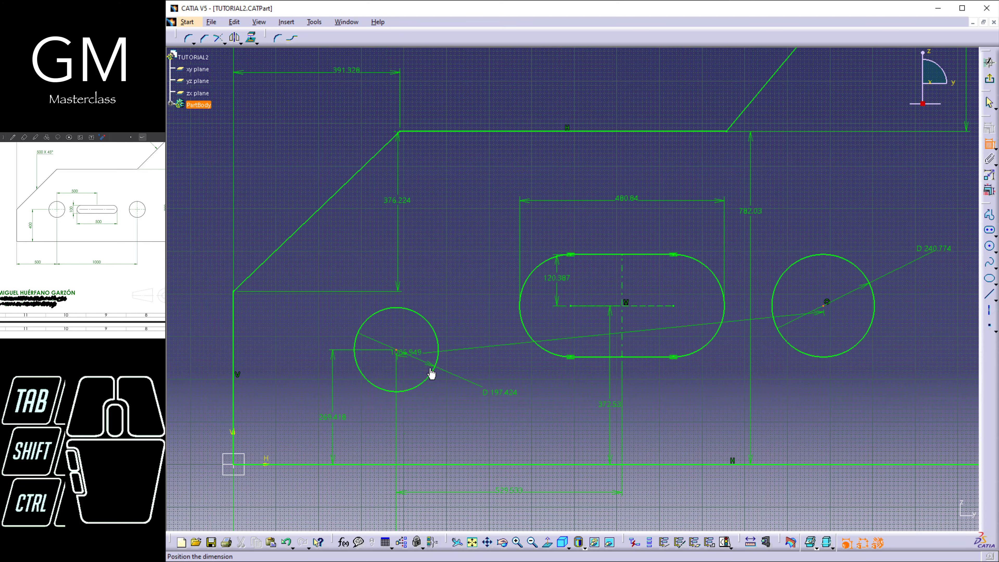
pyautogui.moveTo(573, 418); pyautogui.dragTo(609, 411, button='middle')
pyautogui.rightClick(633, 430)
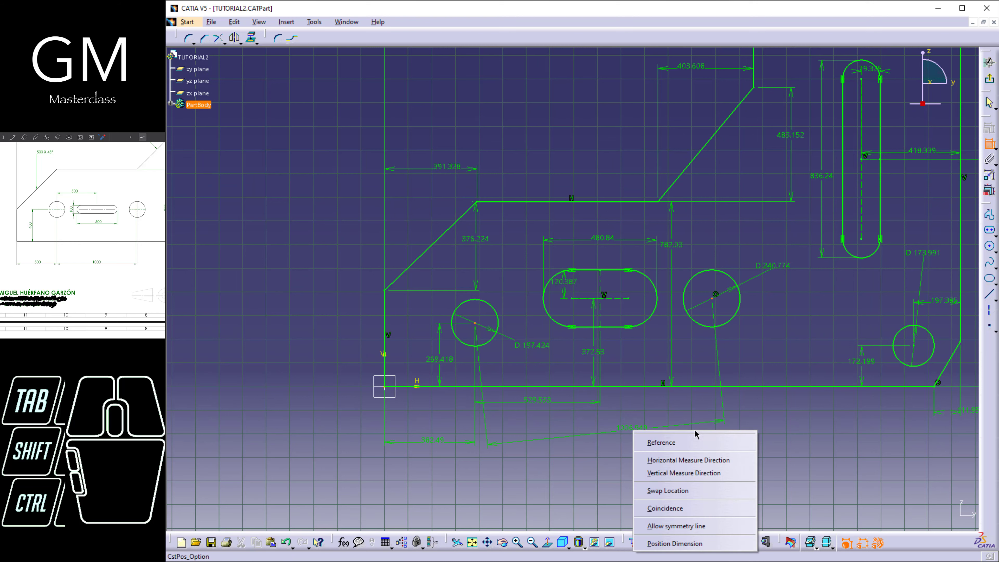
pyautogui.click(708, 464)
pyautogui.click(590, 442)
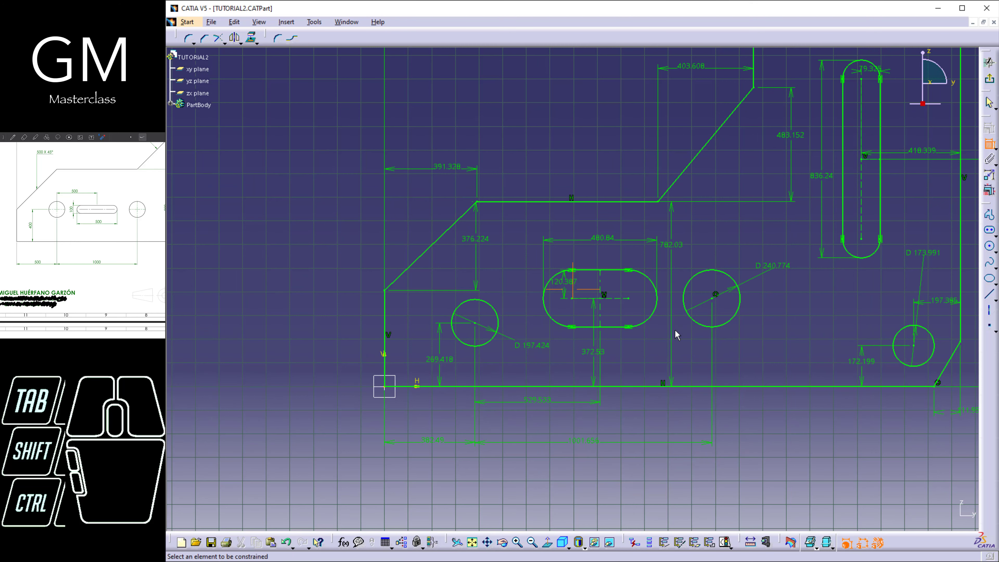
# Open the sketch's dimensional constraints together for editing with Edit Multi-Constraint.
pyautogui.moveTo(675, 395)
pyautogui.mouseDown(button='middle')
pyautogui.moveTo(680, 375)
pyautogui.moveTo(637, 406)
pyautogui.mouseUp(button='middle')
pyautogui.moveTo(574, 419); pyautogui.dragTo(600, 398, button='middle')
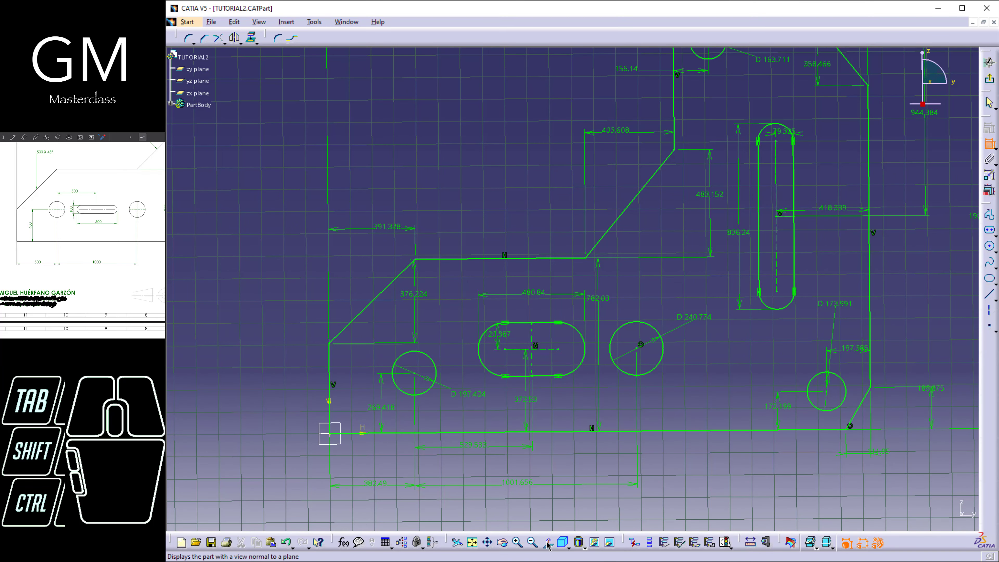
pyautogui.moveTo(378, 442); pyautogui.dragTo(483, 447, button='middle')
pyautogui.moveTo(615, 413); pyautogui.dragTo(532, 386, button='middle')
pyautogui.moveTo(532, 386)
pyautogui.mouseDown(button='middle')
pyautogui.moveTo(532, 400)
pyautogui.moveTo(617, 308)
pyautogui.moveTo(758, 266)
pyautogui.mouseUp(button='middle')
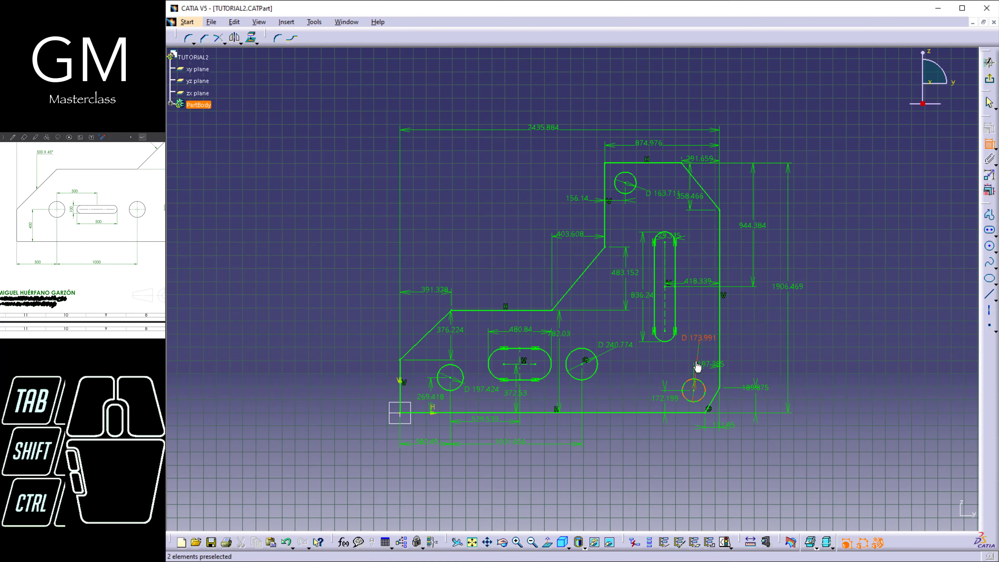
pyautogui.moveTo(633, 365); pyautogui.dragTo(665, 401, button='middle')
pyautogui.click(990, 146)
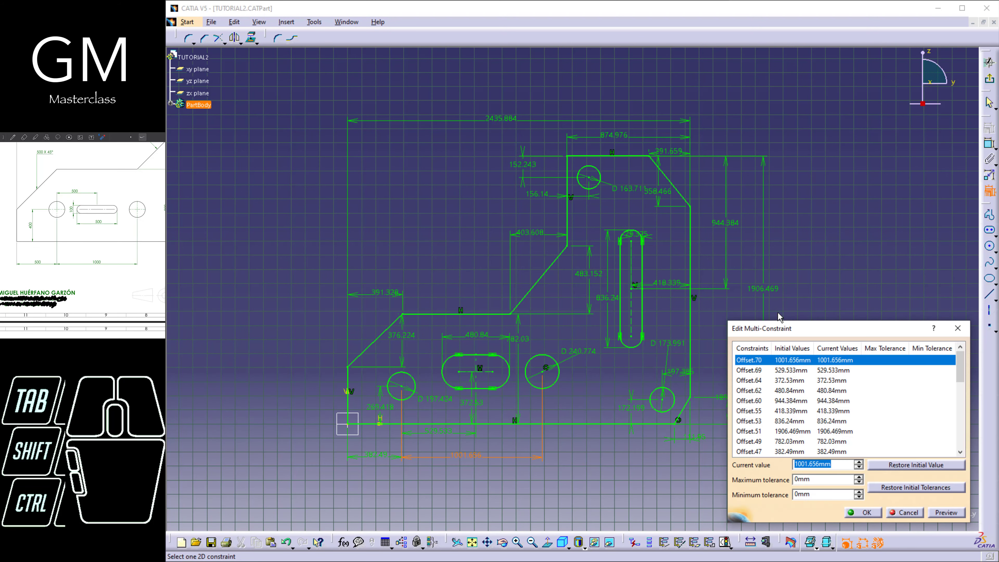
pyautogui.moveTo(808, 327)
pyautogui.mouseDown()
pyautogui.moveTo(827, 303)
pyautogui.moveTo(871, 325)
pyautogui.moveTo(814, 331)
pyautogui.mouseUp()
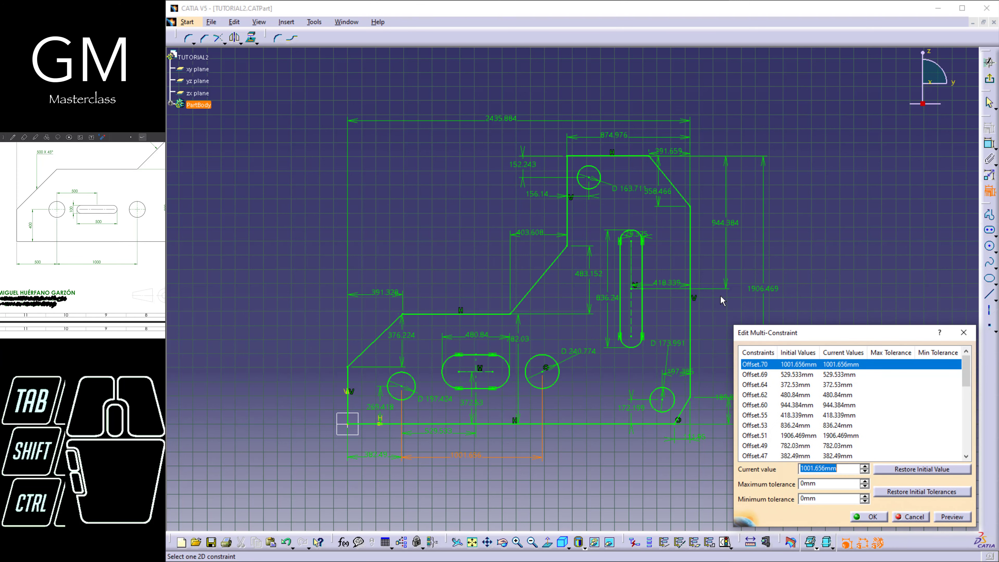
# Set the spacing of the circles flanking the horizontal slot to 1000 mm and the first circle's distance to the slot's vertical axis to 500 mm.
pyautogui.moveTo(680, 295)
pyautogui.mouseDown(button='middle')
pyautogui.moveTo(625, 298)
pyautogui.moveTo(631, 309)
pyautogui.moveTo(620, 310)
pyautogui.mouseUp(button='middle')
pyautogui.click(625, 297)
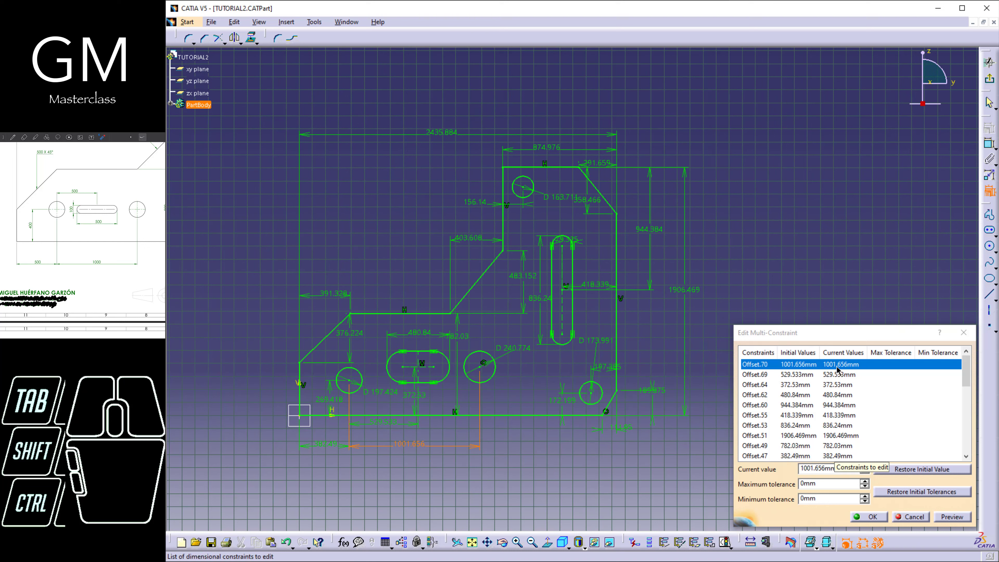
pyautogui.moveTo(843, 467); pyautogui.dragTo(771, 467)
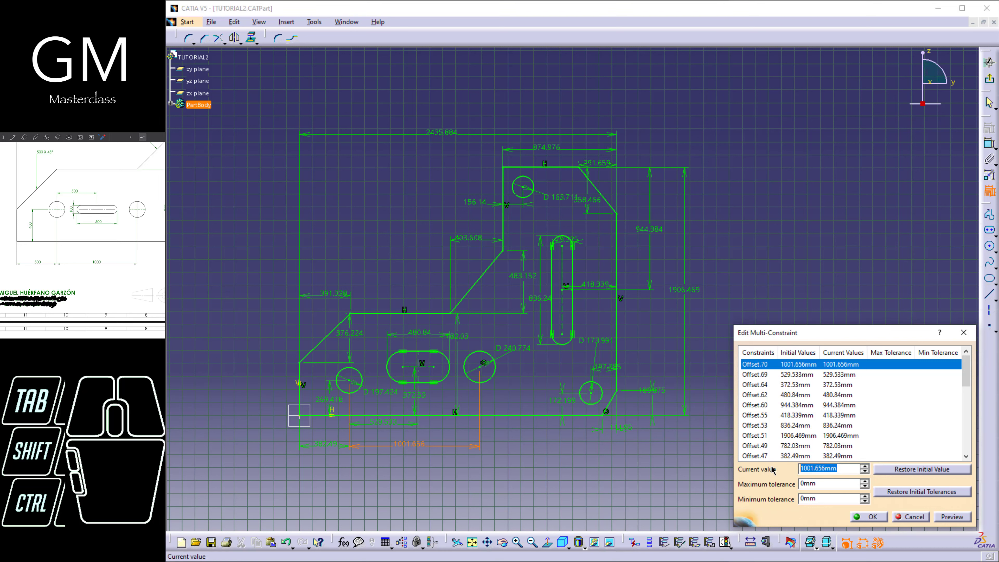
pyautogui.write('1000')
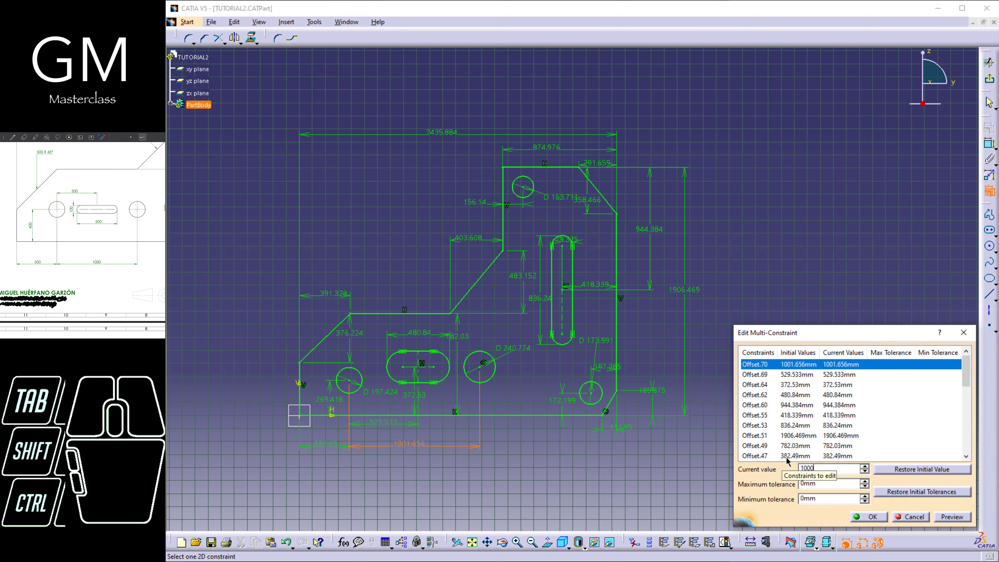
pyautogui.press('Return')
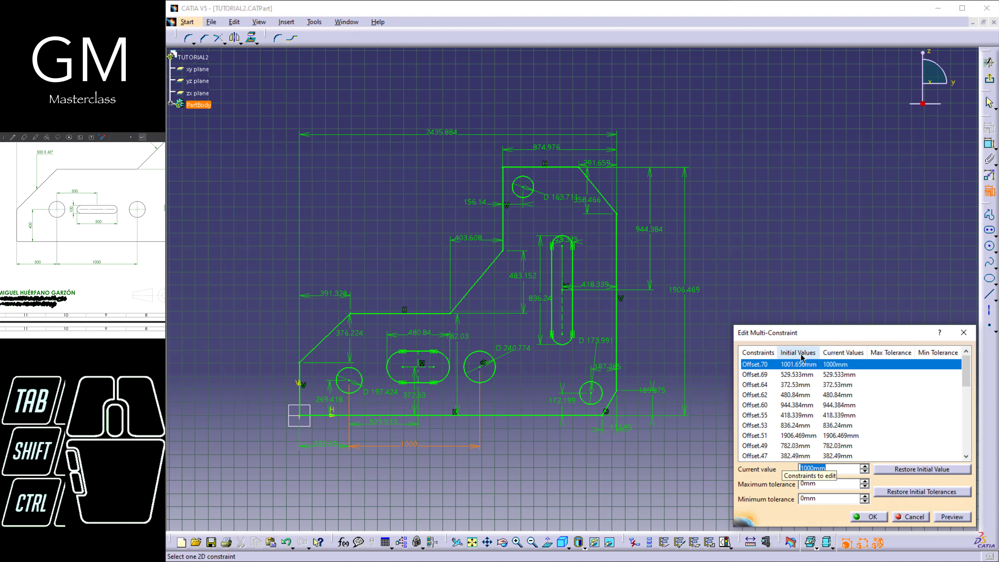
pyautogui.click(822, 377)
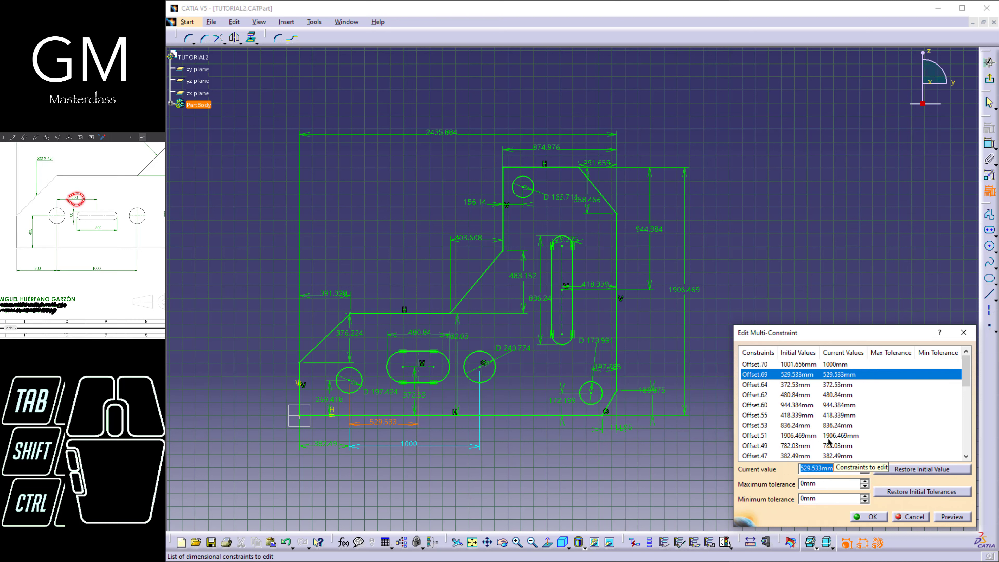
pyautogui.write('500')
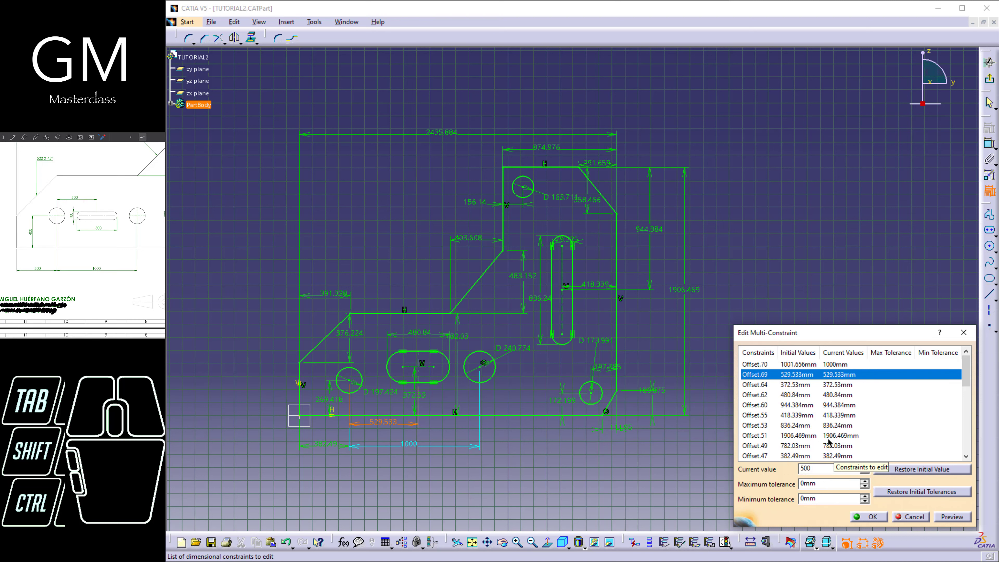
# Set the horizontal slot's centreline height above the bottom edge to 400 mm and its overall length to 500 mm.
pyautogui.click(814, 385)
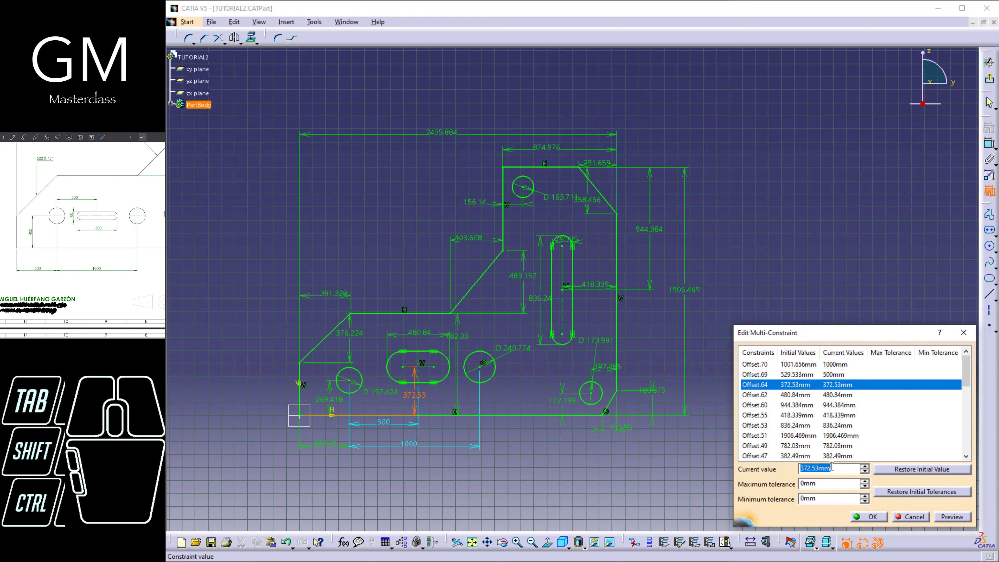
pyautogui.write('400')
pyautogui.press('Return')
pyautogui.press('Tab')
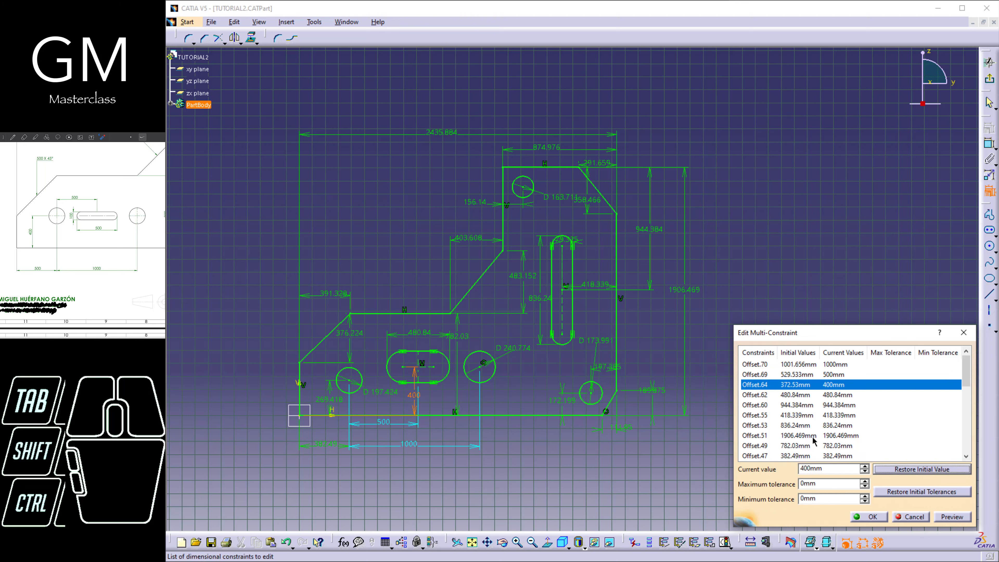
pyautogui.click(834, 395)
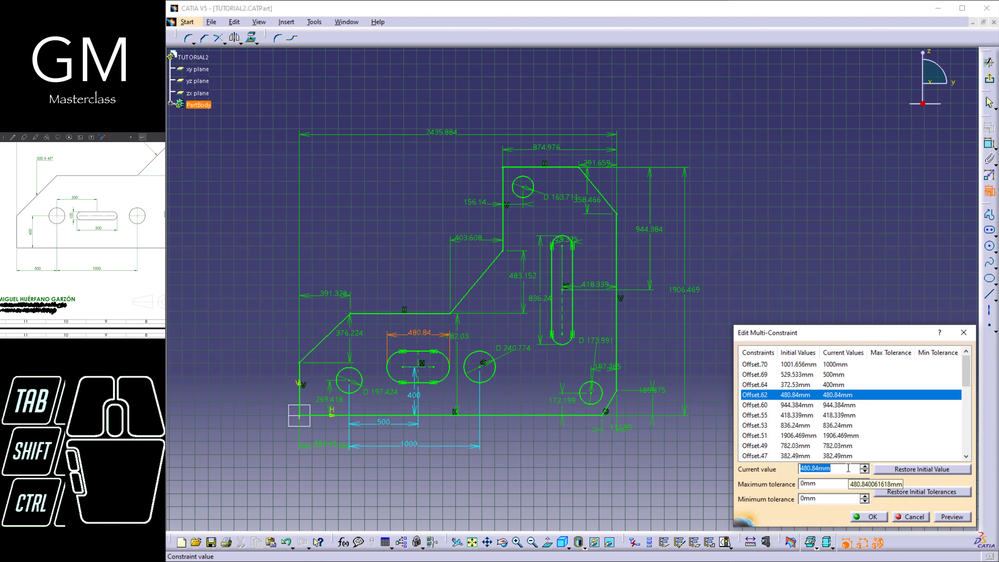
pyautogui.write('500')
pyautogui.press('Return')
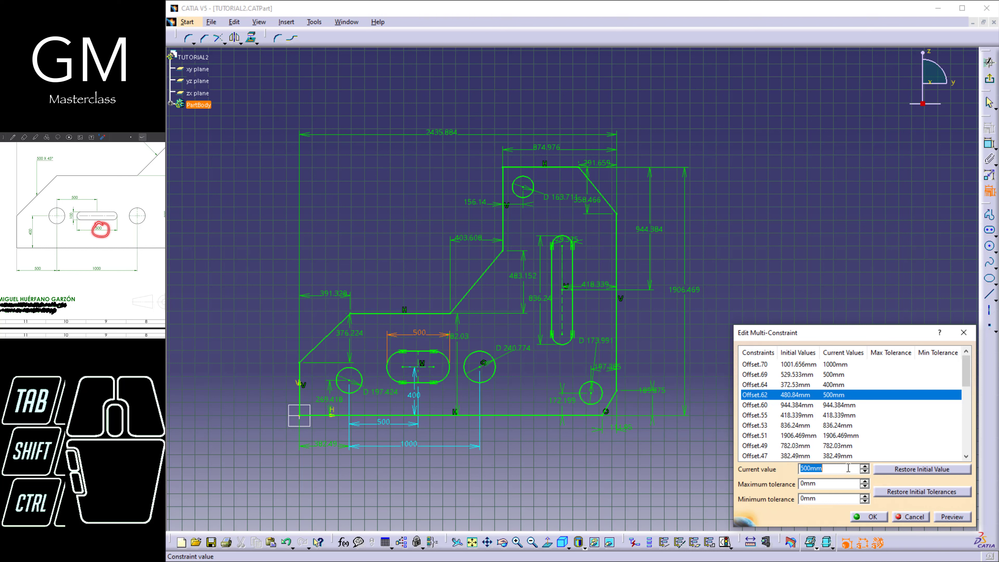
# Position the vertical slot's centre 1000 mm below the plate's top edge and 500 mm from its right edge.
pyautogui.click(866, 407)
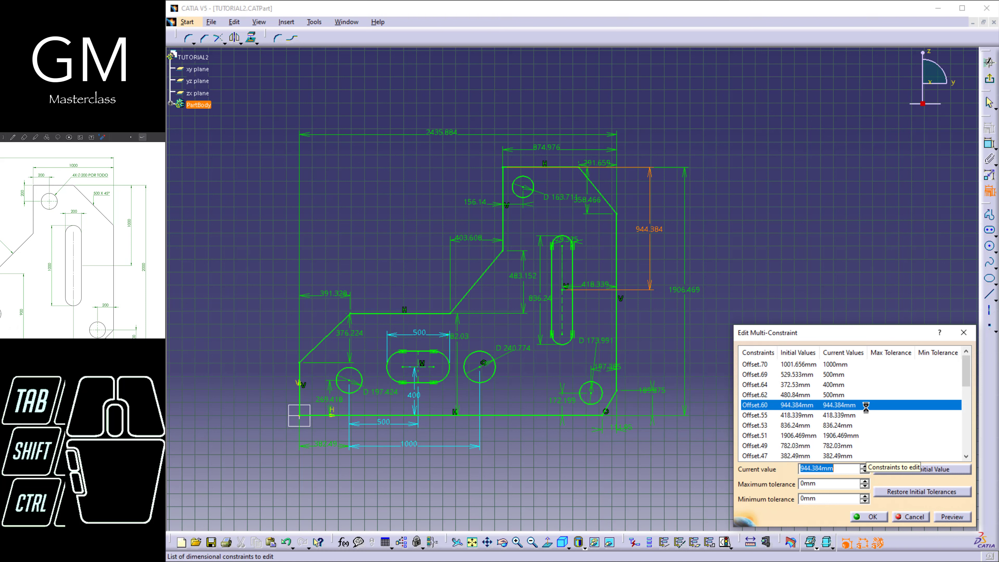
pyautogui.write('1000')
pyautogui.press('Return')
pyautogui.click(856, 414)
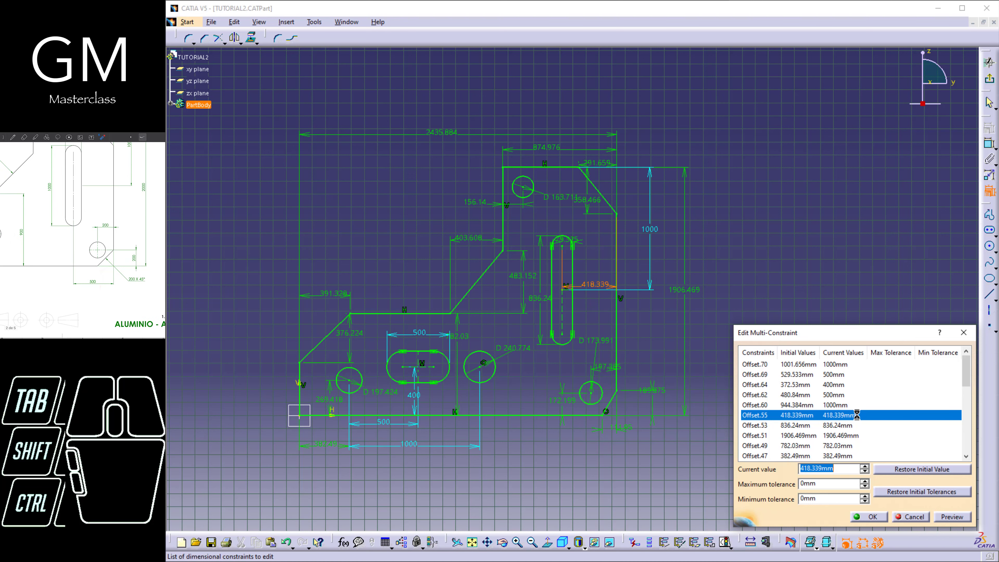
pyautogui.write('500')
pyautogui.press('Return')
# Set the vertical slot's overall length to 1000 mm.
pyautogui.click(859, 425)
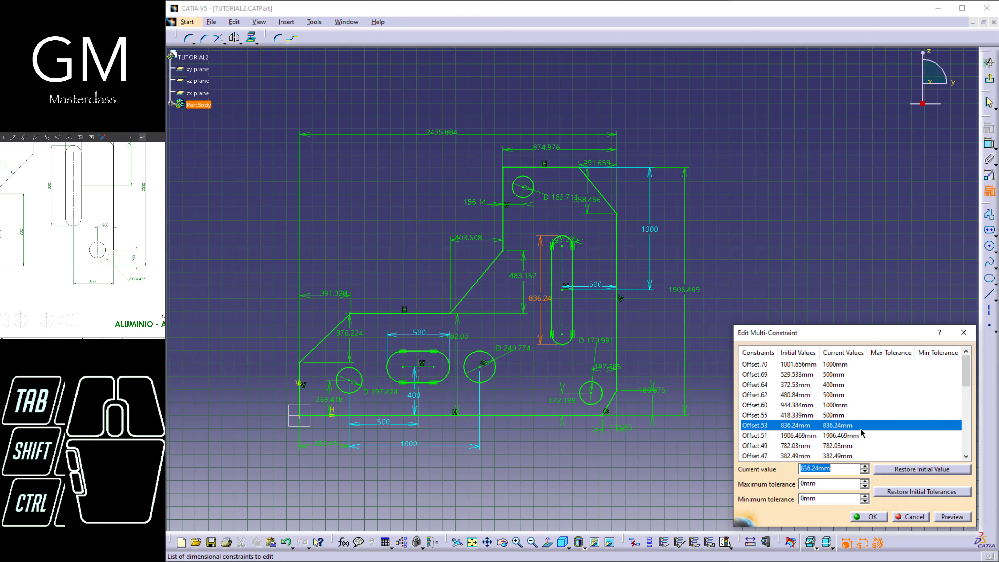
pyautogui.write('1000')
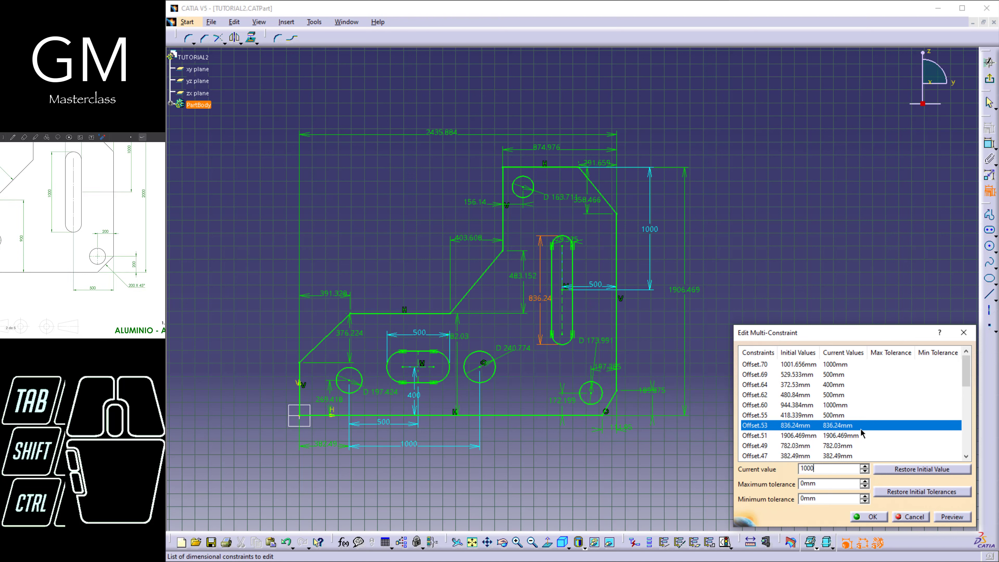
pyautogui.press('Return')
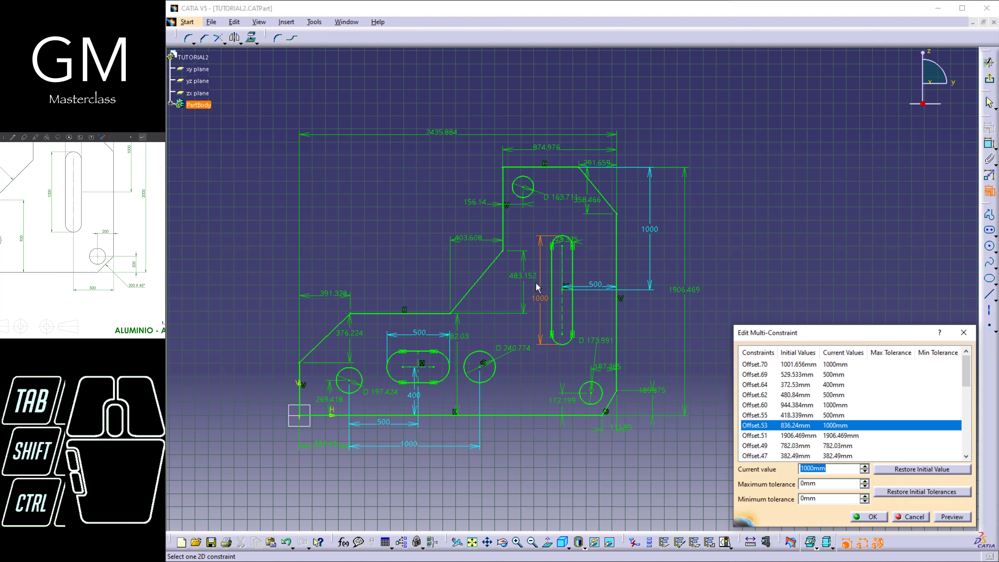
# Set the plate's overall height to 2000 mm and the intermediate horizontal edge's height above the bottom edge to 900 mm.
pyautogui.click(684, 289)
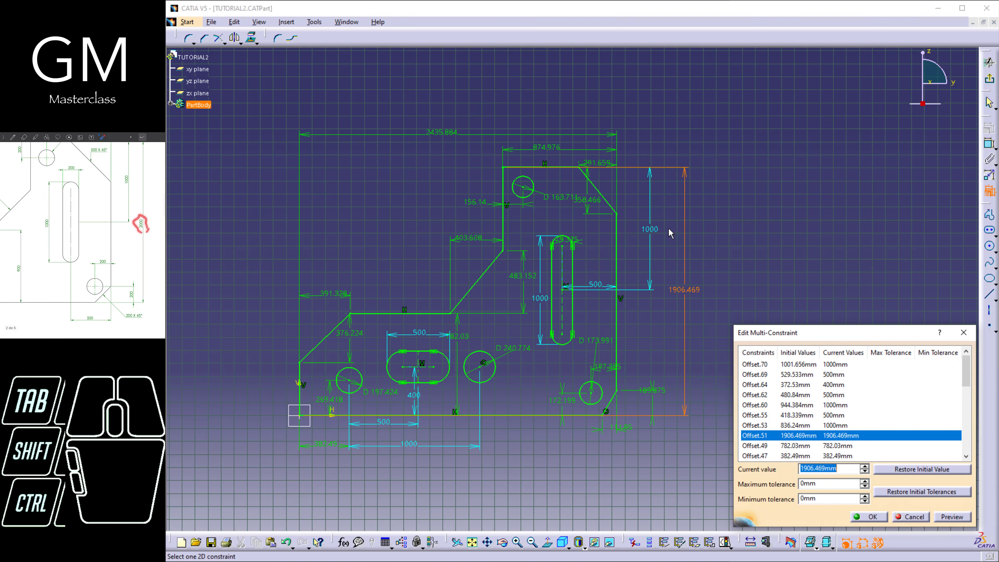
pyautogui.write('200')
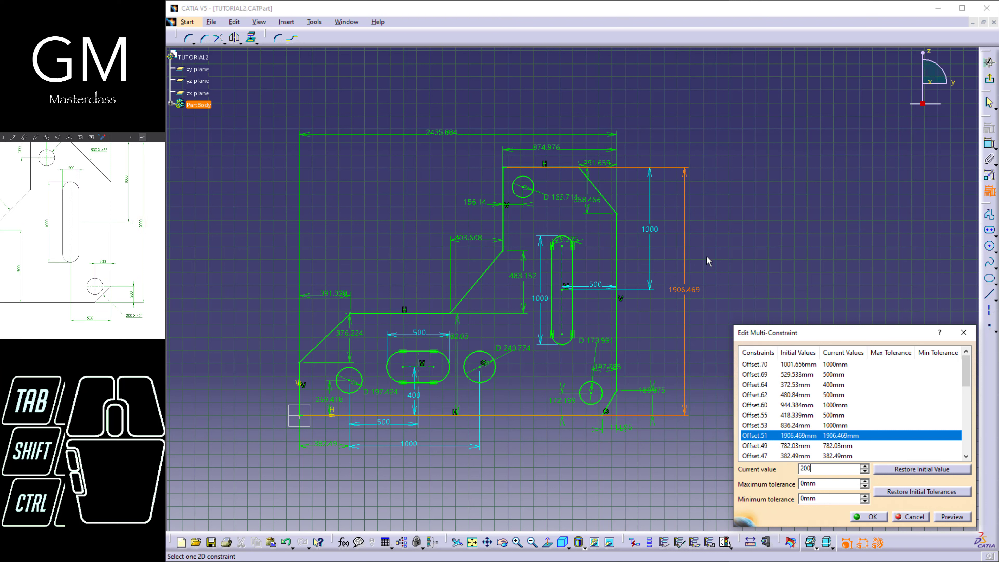
pyautogui.write('0')
pyautogui.press('Return')
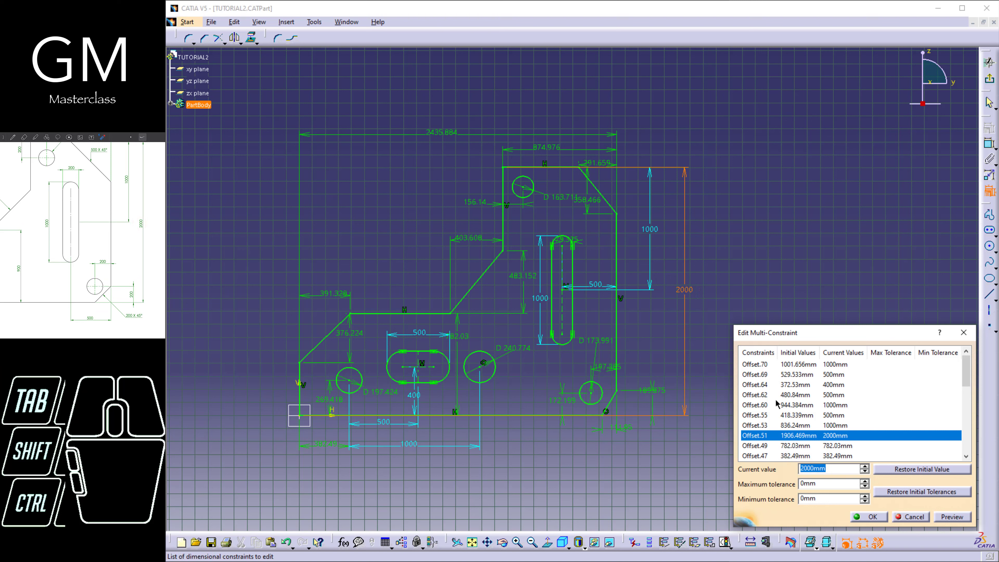
pyautogui.click(831, 449)
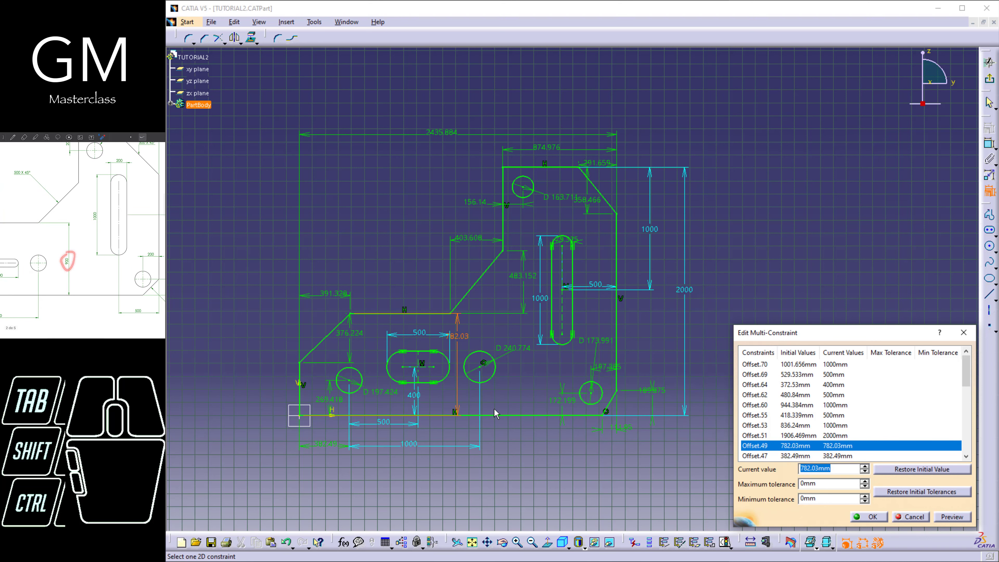
pyautogui.write('900')
pyautogui.press('Return')
# Position the circle nearest the origin 500 mm from the plate's left edge and 400 mm above its bottom edge.
pyautogui.scroll(-2, 837, 405)
pyautogui.click(837, 395)
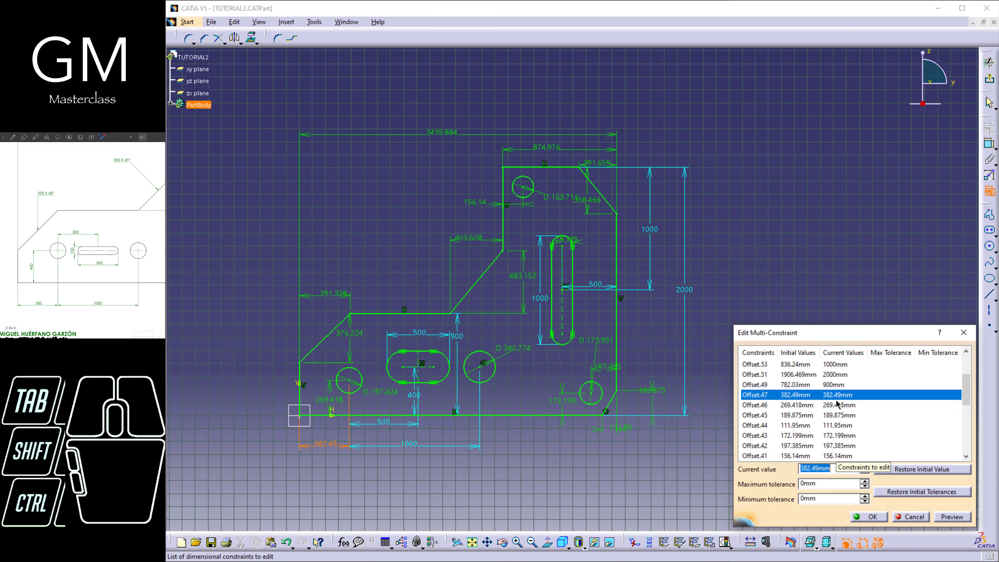
pyautogui.write('500')
pyautogui.press('Return')
pyautogui.click(842, 405)
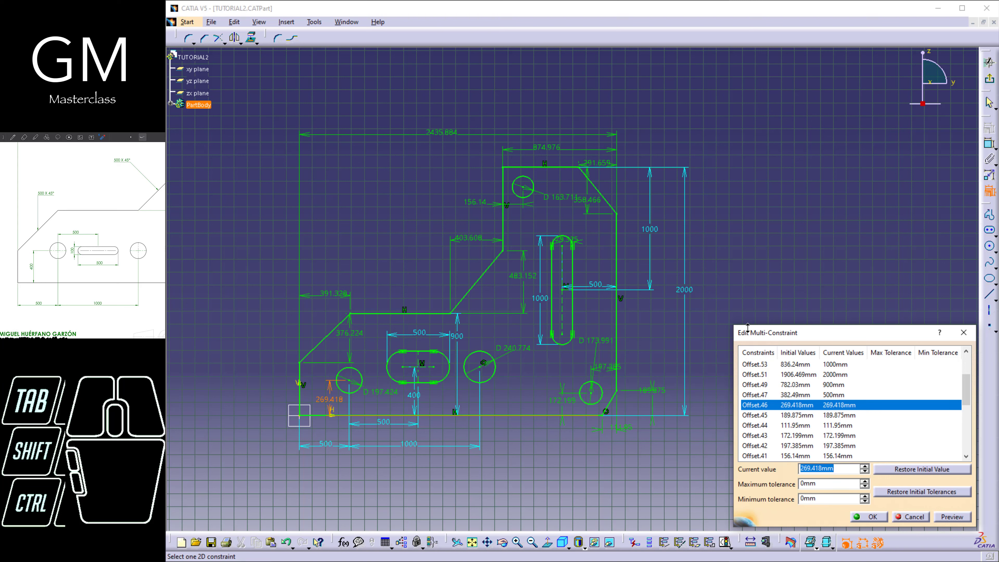
pyautogui.write('400')
pyautogui.press('Return')
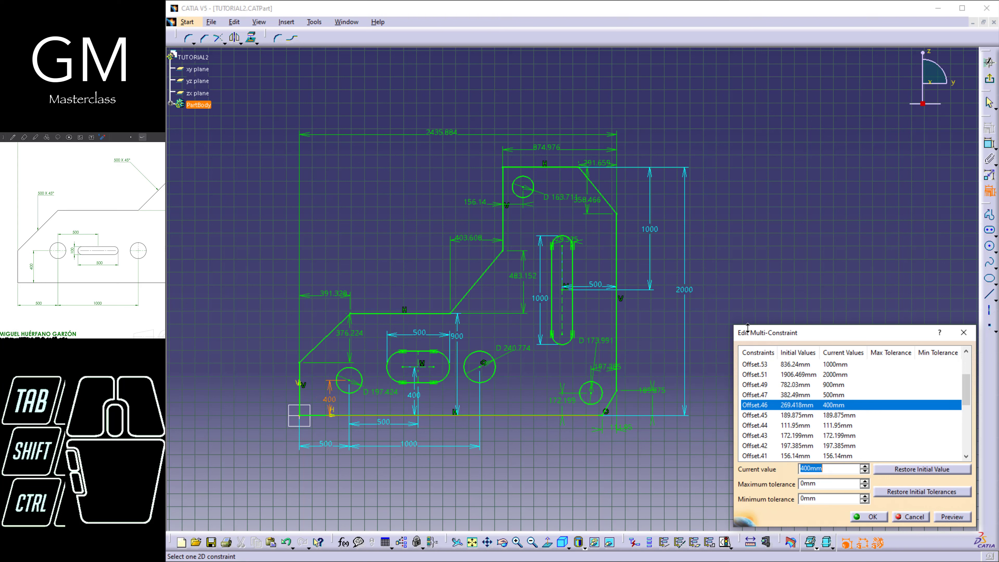